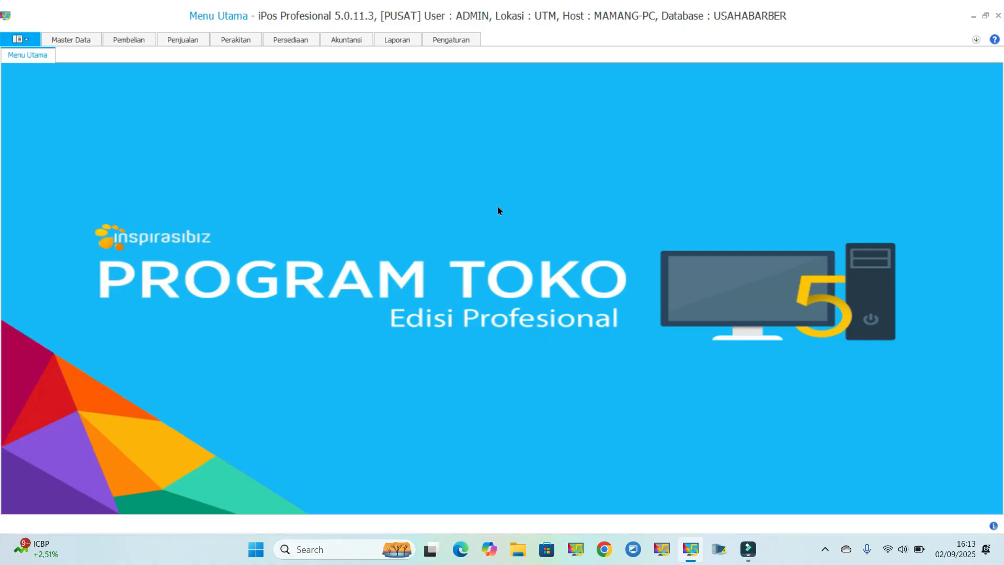
Start a new item of type Jasa (SRV) with code and name "Jasa Potong Rambut" and Jenis JASA.
click(81, 40)
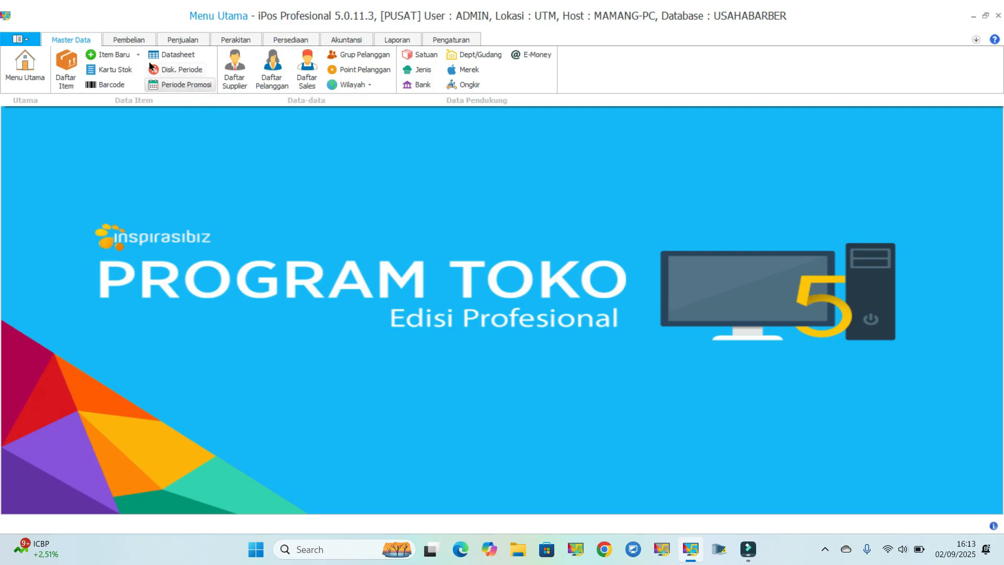
click(105, 56)
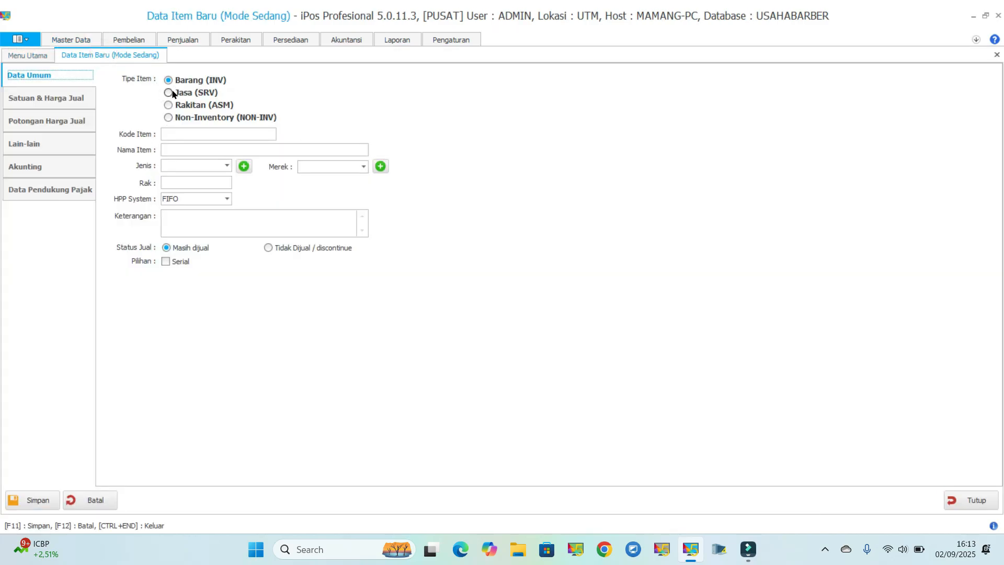
click(168, 92)
click(186, 135)
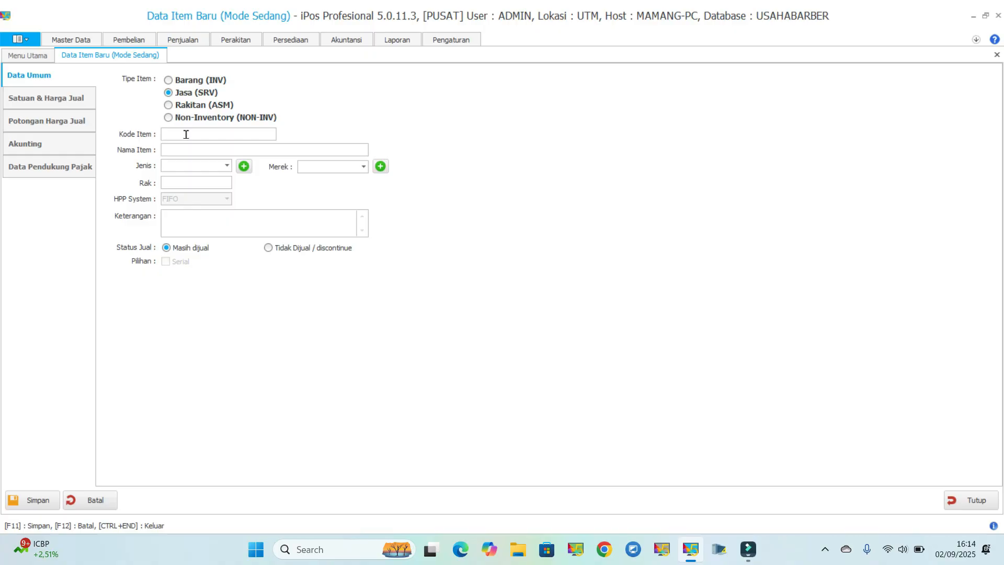
text(JASA Potong Rambut)
key(Tab)
text(Jasa Potong Rambut)
click(219, 166)
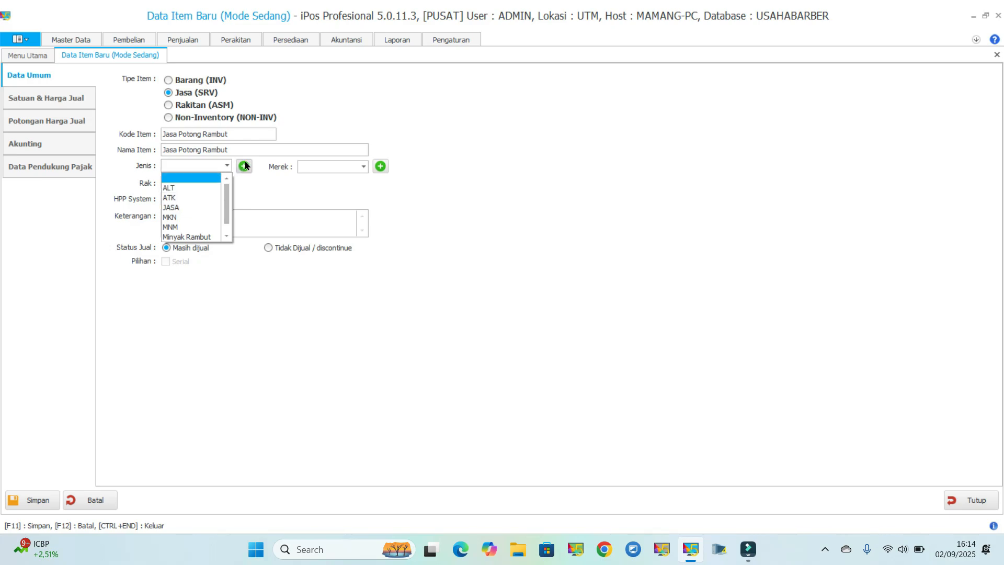
click(212, 207)
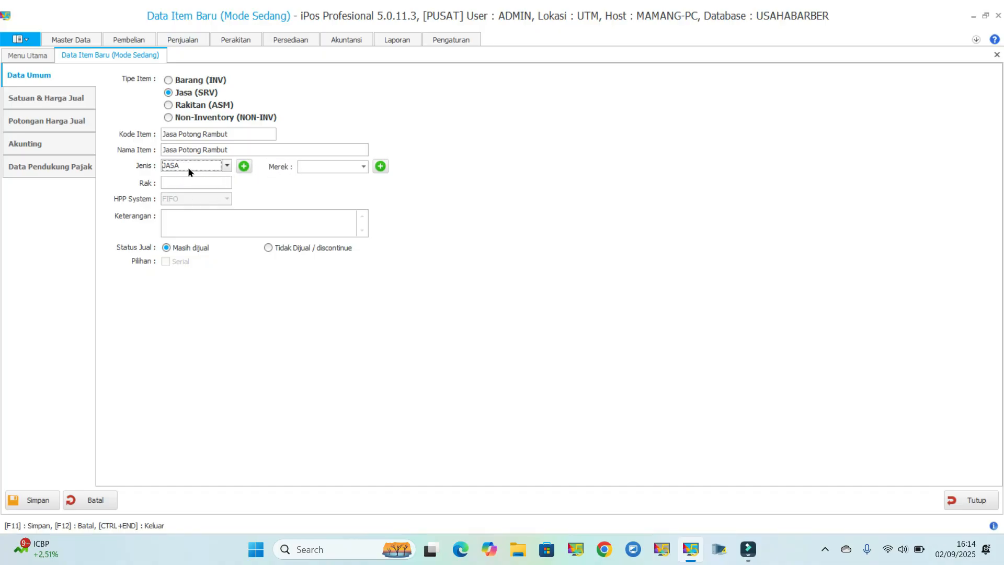
Switch the item's selling price option to Berdasar Level Harga and choose Orang as its base unit.
click(56, 101)
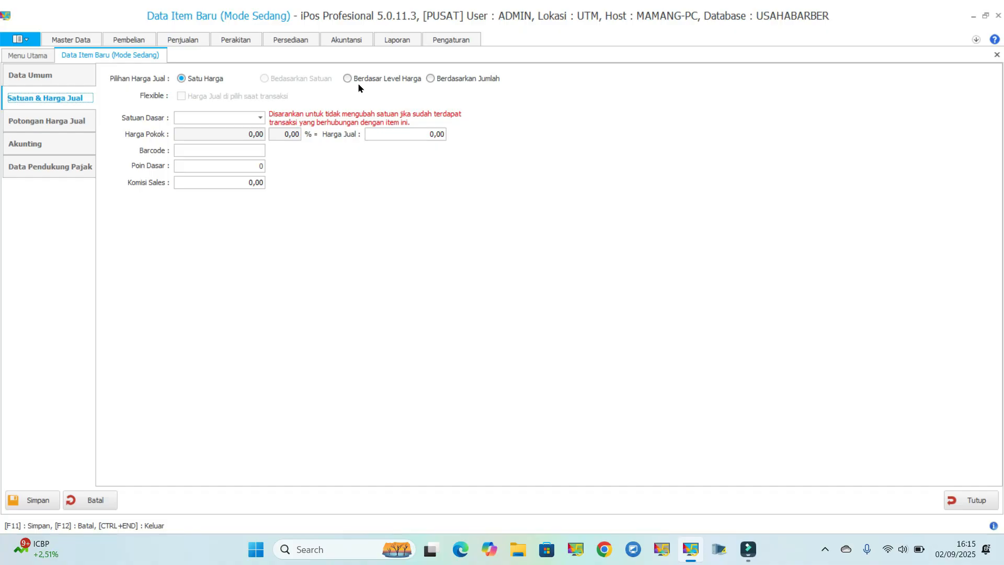
click(371, 78)
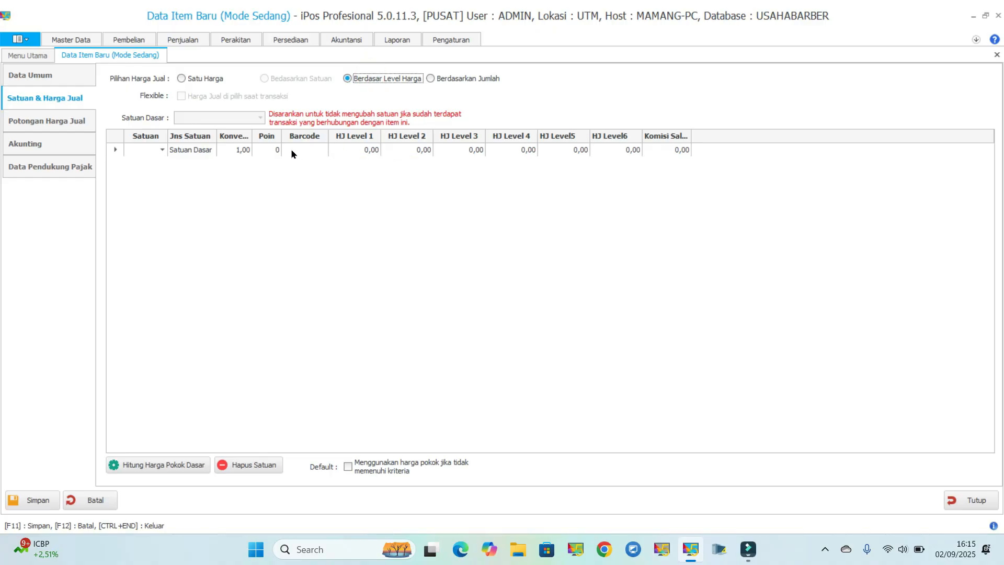
click(158, 151)
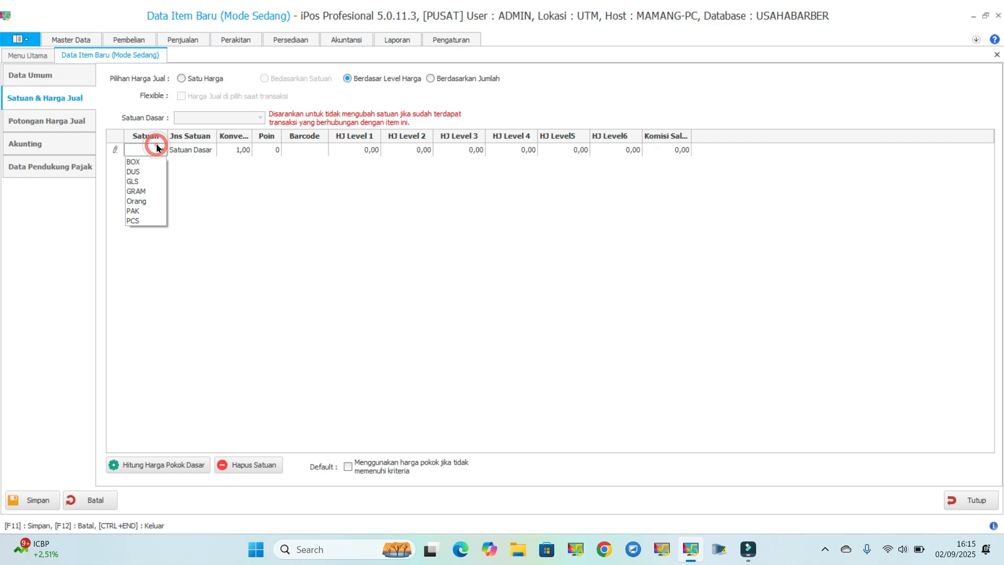
click(139, 202)
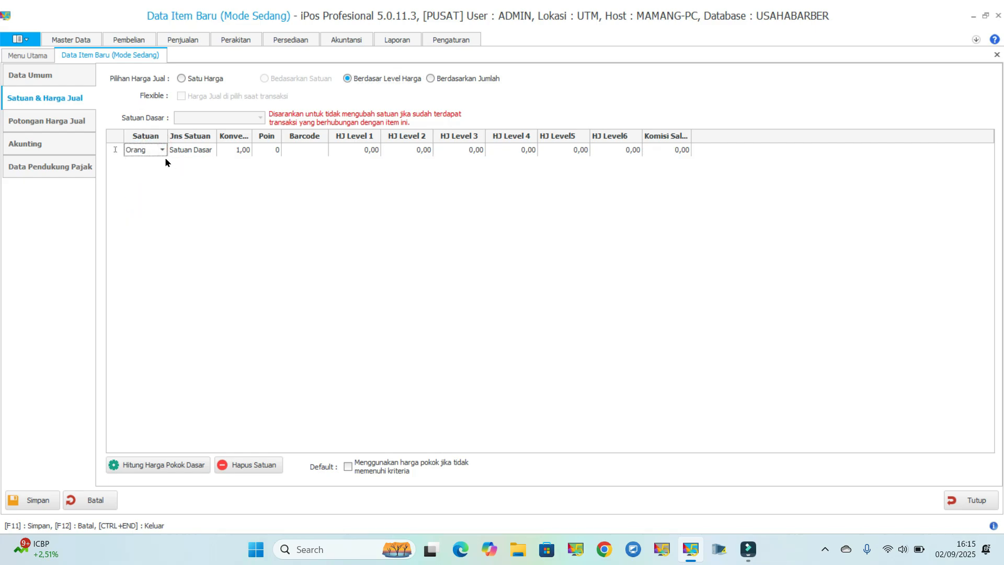
click(71, 41)
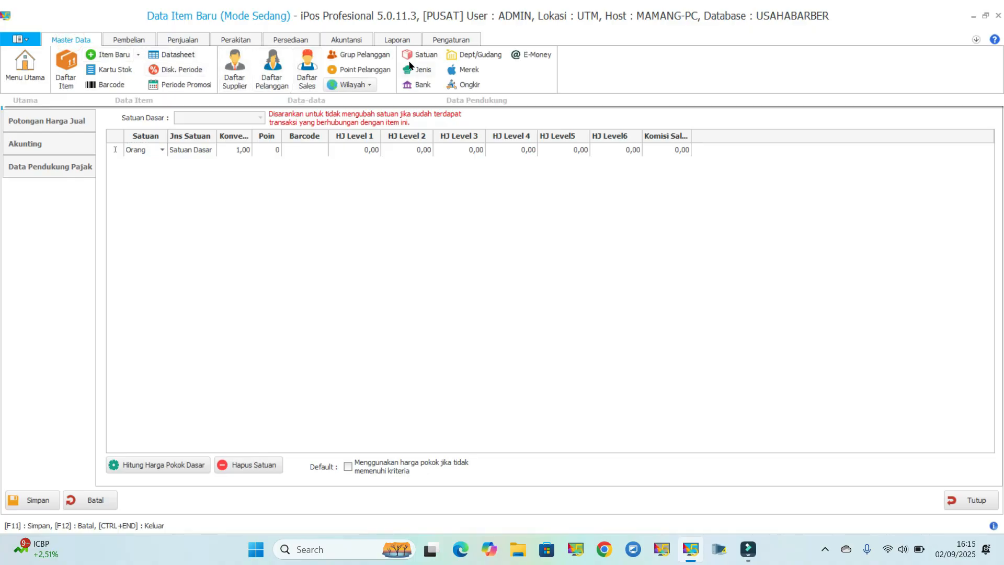
Set the haircut service's HJ Level 1 price to 70.000 and HJ Level 2 price to 65.000.
click(364, 149)
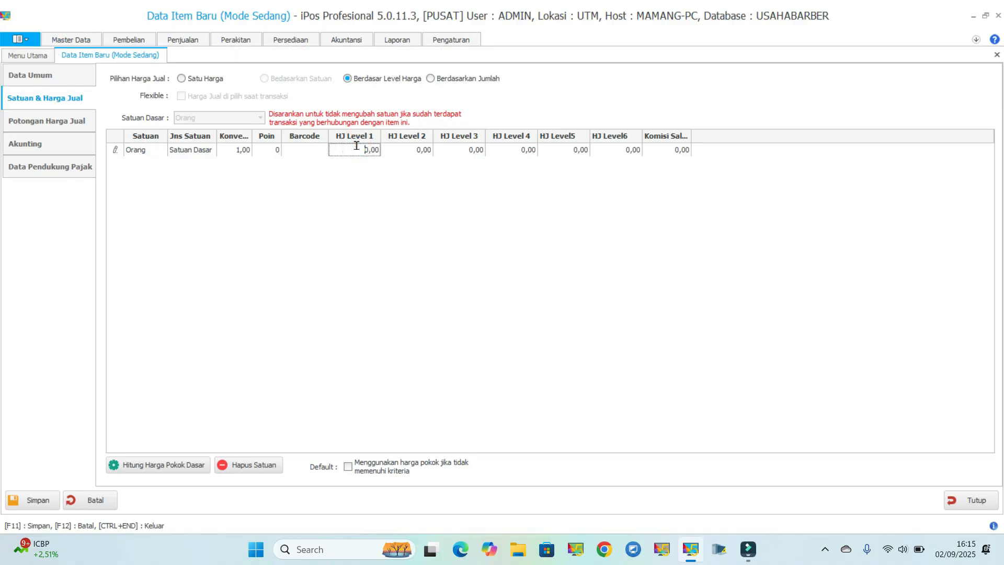
text(7000)
click(409, 149)
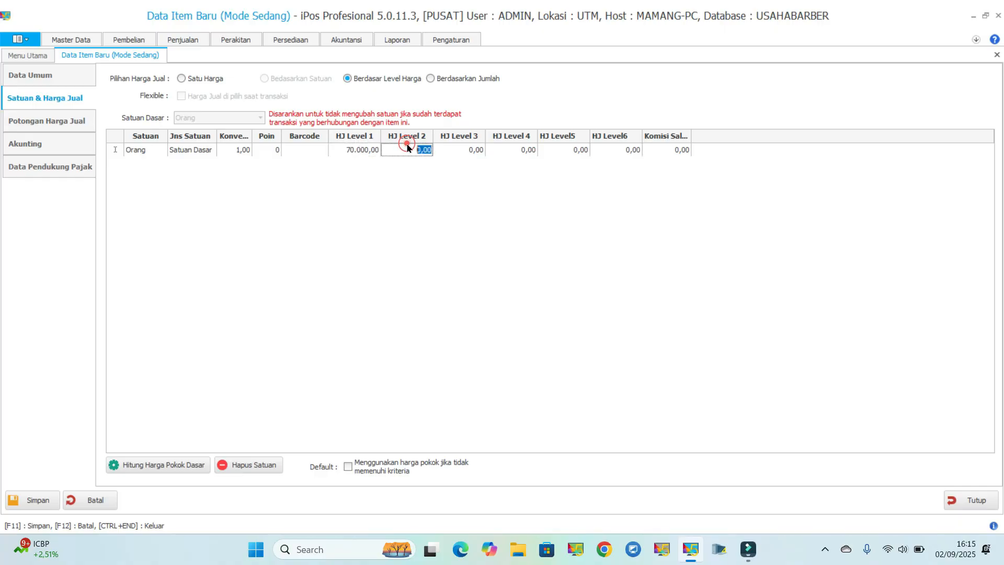
text(65000)
click(291, 198)
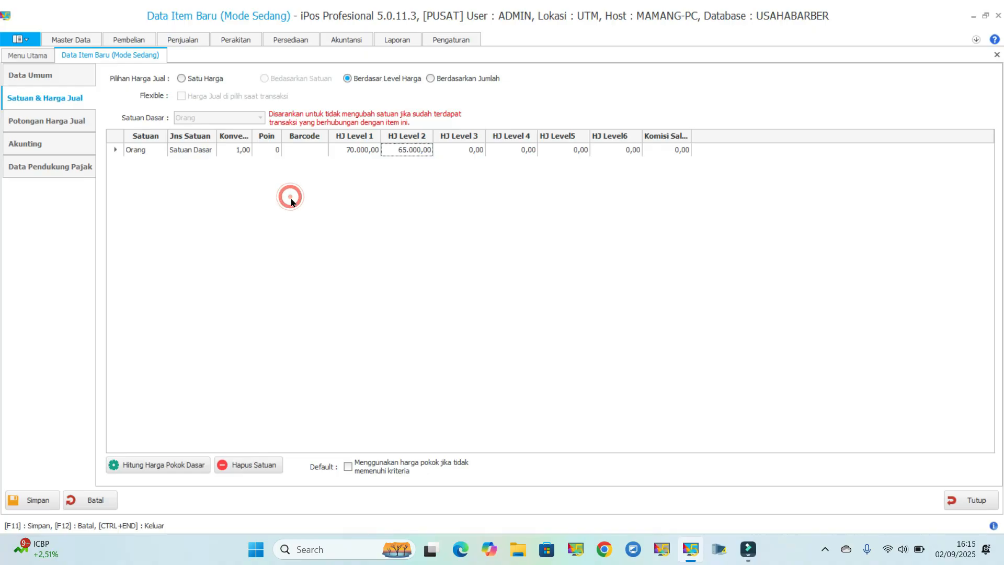
Give the haircut service 1 Poin and a sales commission of 20.000.
click(268, 149)
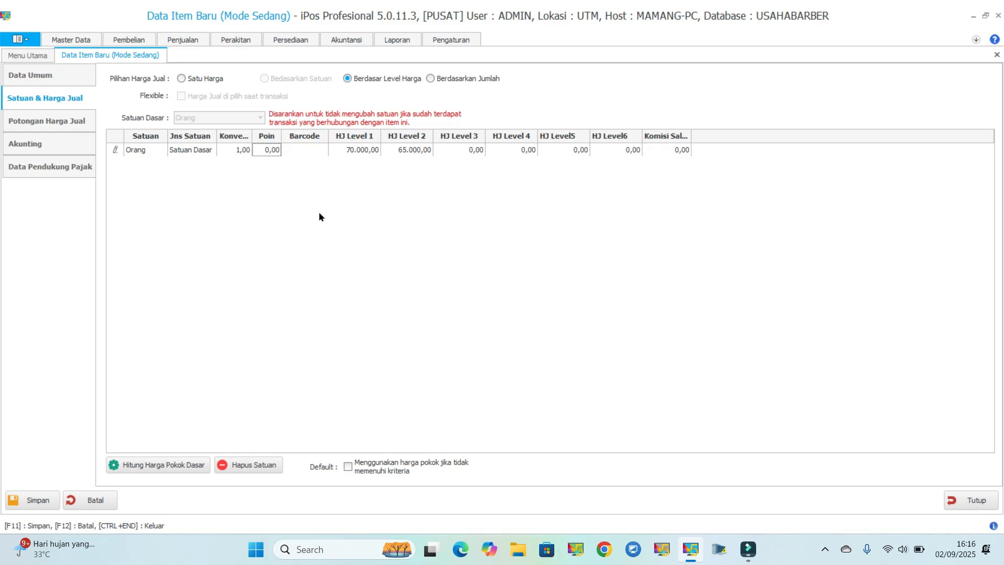
text(1)
click(660, 150)
text(2000)
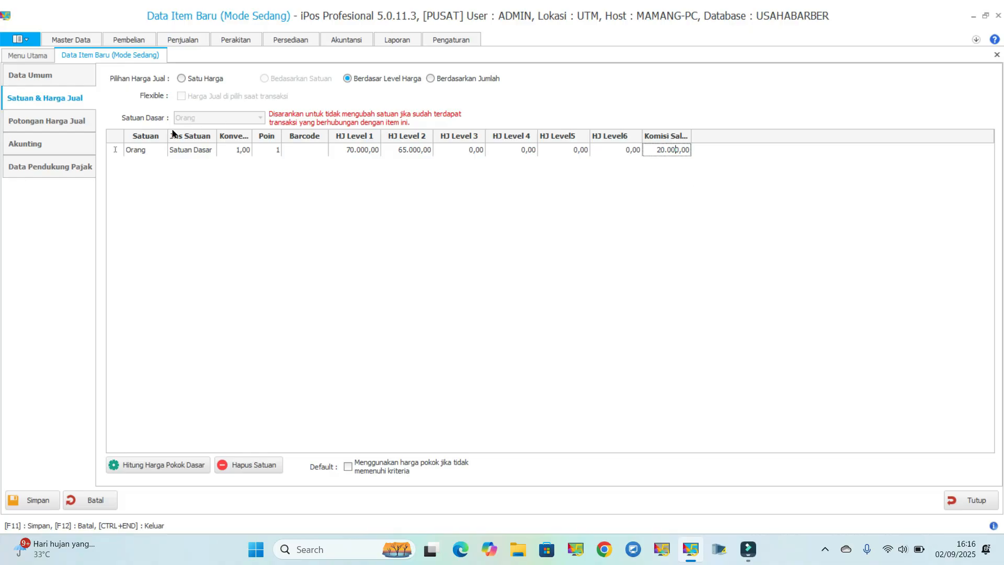
Check the price discount and accounting settings of Jasa Potong Rambut, and save the item.
click(58, 118)
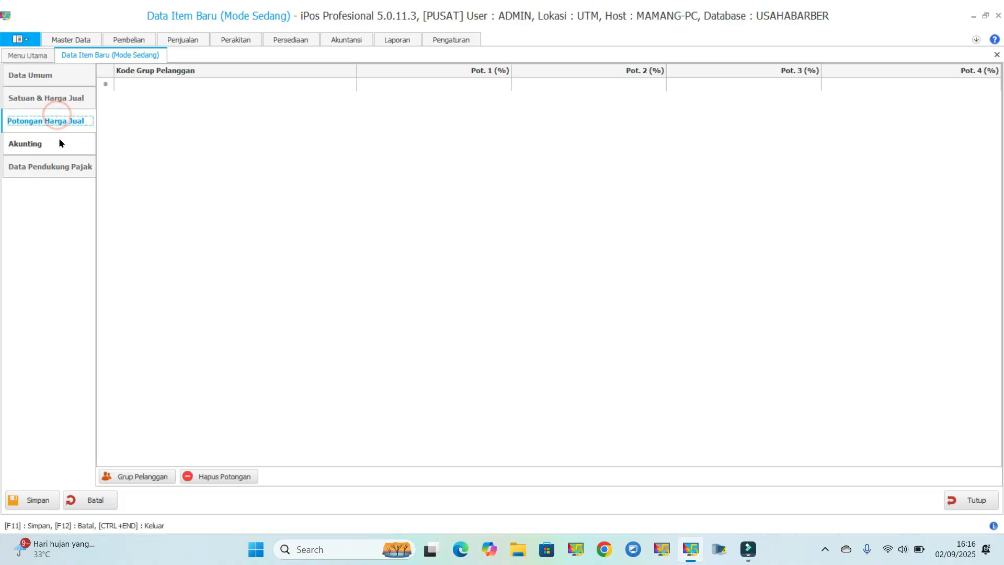
click(59, 141)
click(31, 500)
Create another item as a copy of the saved one, with code and name "Jasa Cuci Rambut".
click(512, 306)
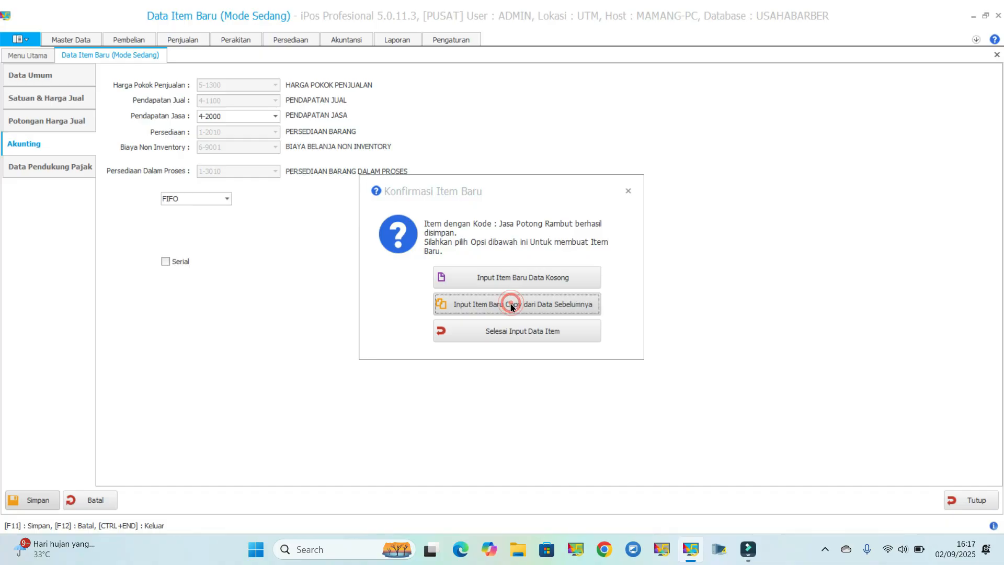
drag(228, 135, 178, 134)
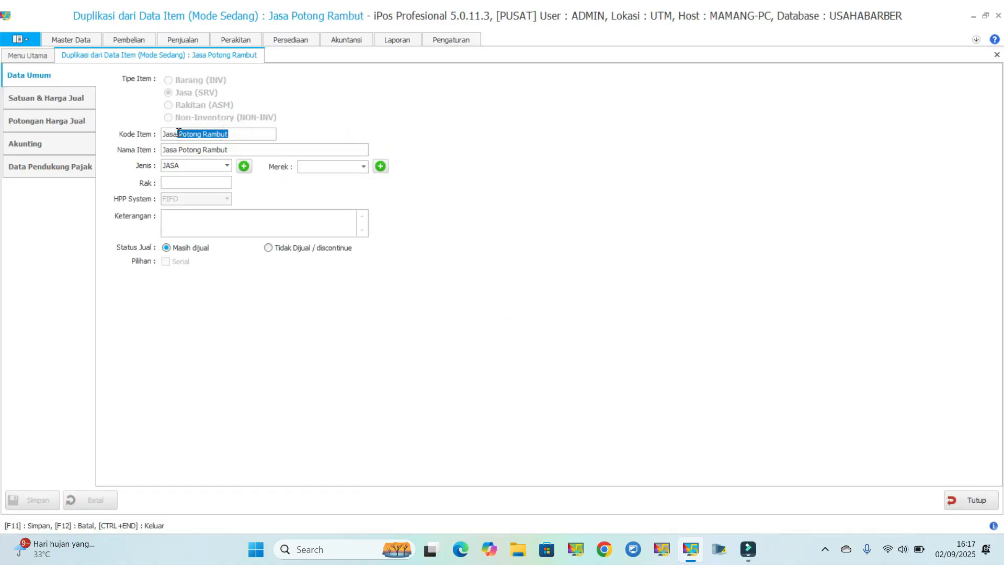
text(Cu)
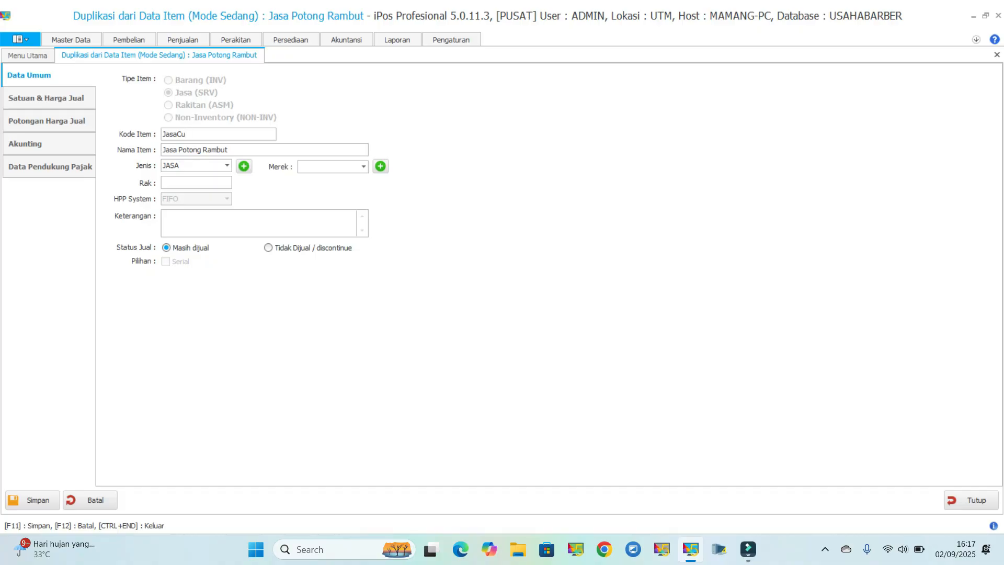
key(BackSpace)
key(BackSpace)
text(Cuci Rambut)
Set the hair wash service's HJ Level 1 price to 30.000 and HJ Level 2 price to 25.000.
click(73, 99)
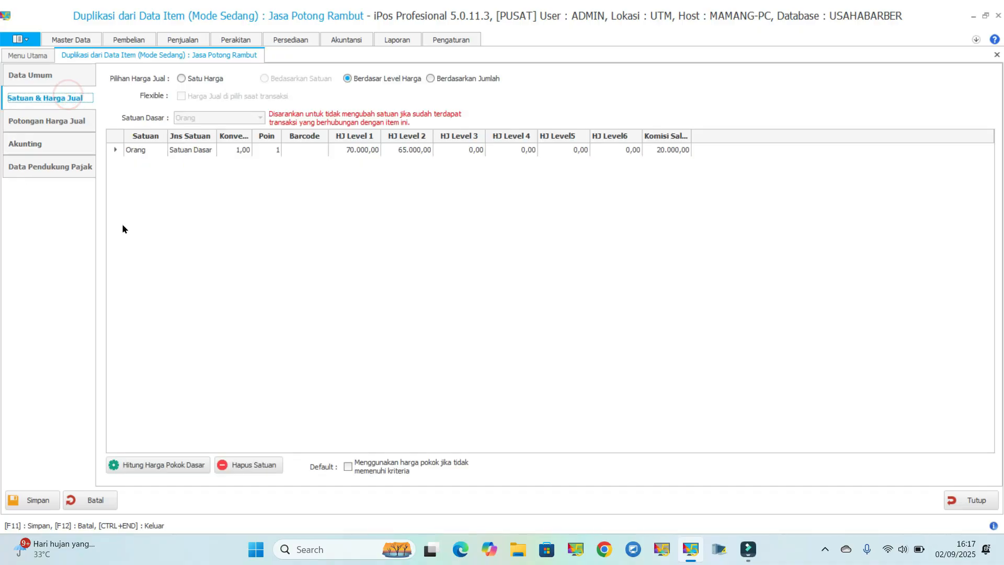
click(351, 151)
text(30000)
click(405, 148)
click(406, 149)
text(25000)
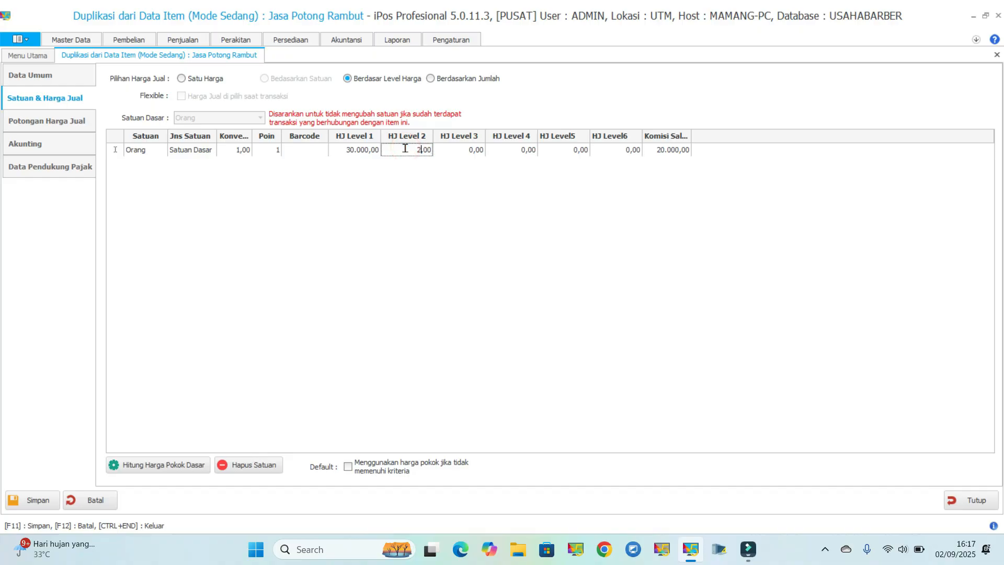
Set the hair wash service's sales commission to 10.000, and save the item without creating another.
click(663, 151)
click(663, 151)
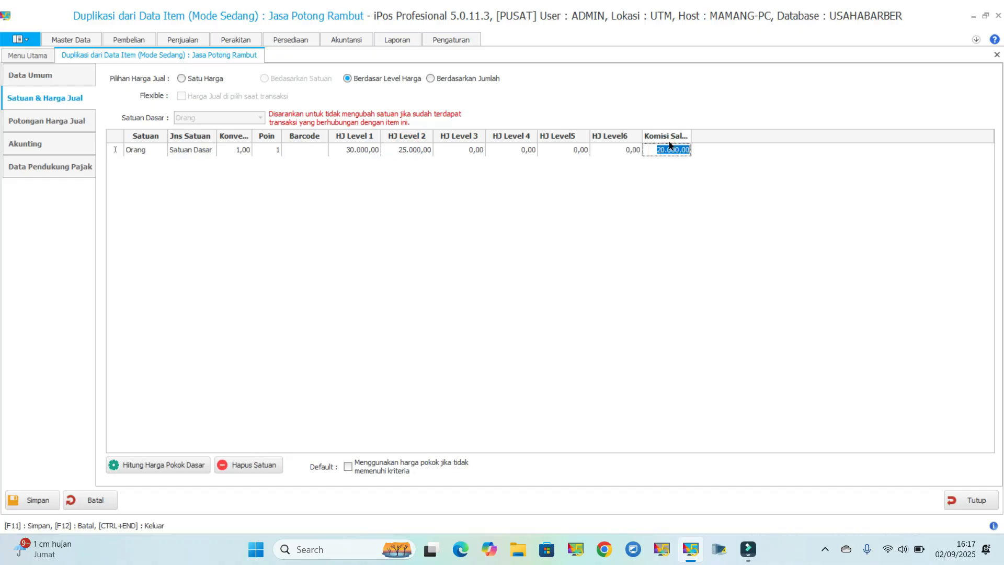
text(10000)
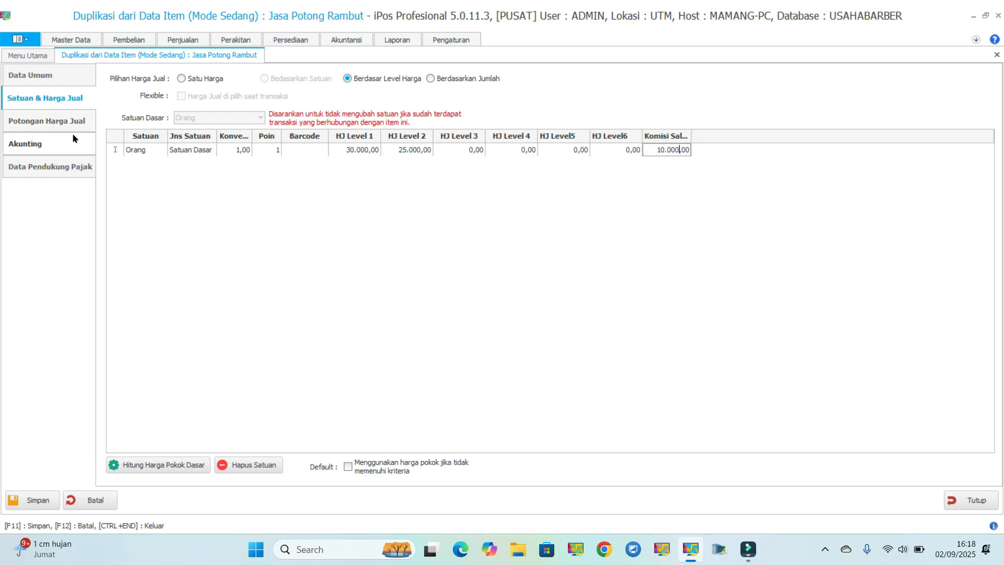
click(23, 502)
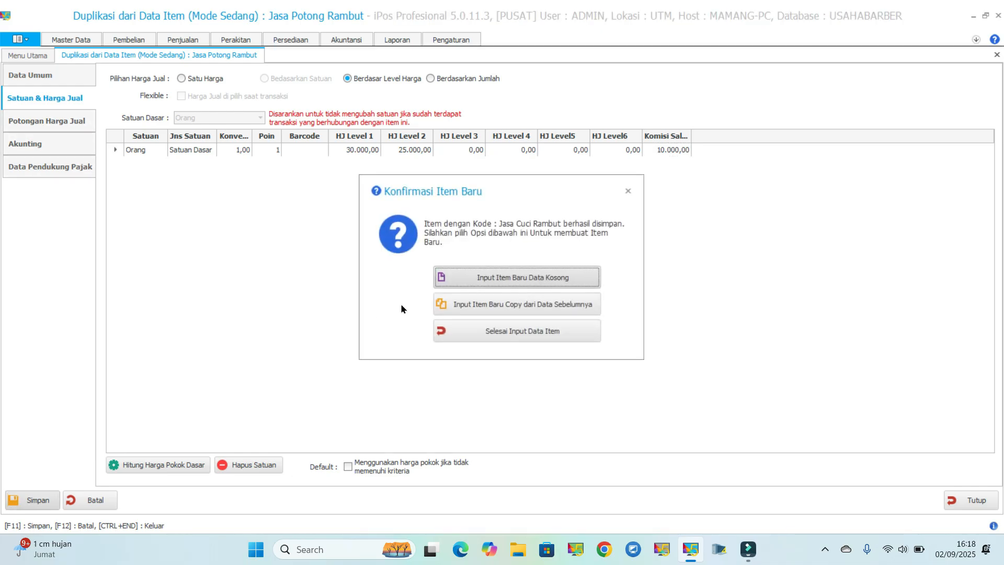
click(525, 337)
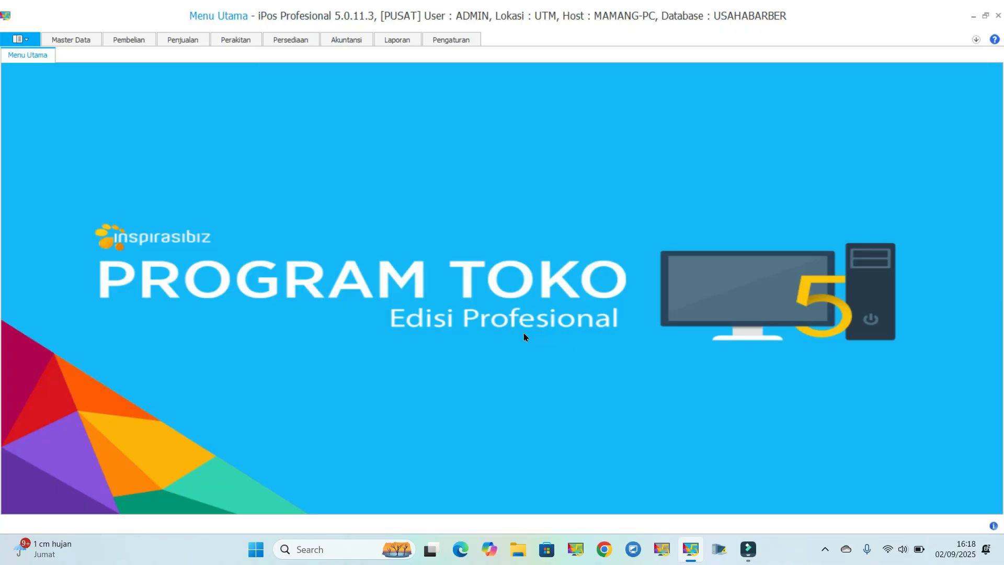
Start a new item of type Barang (INV) with code and name "Pomade" and Jenis Minyak Rambut.
click(69, 39)
click(112, 54)
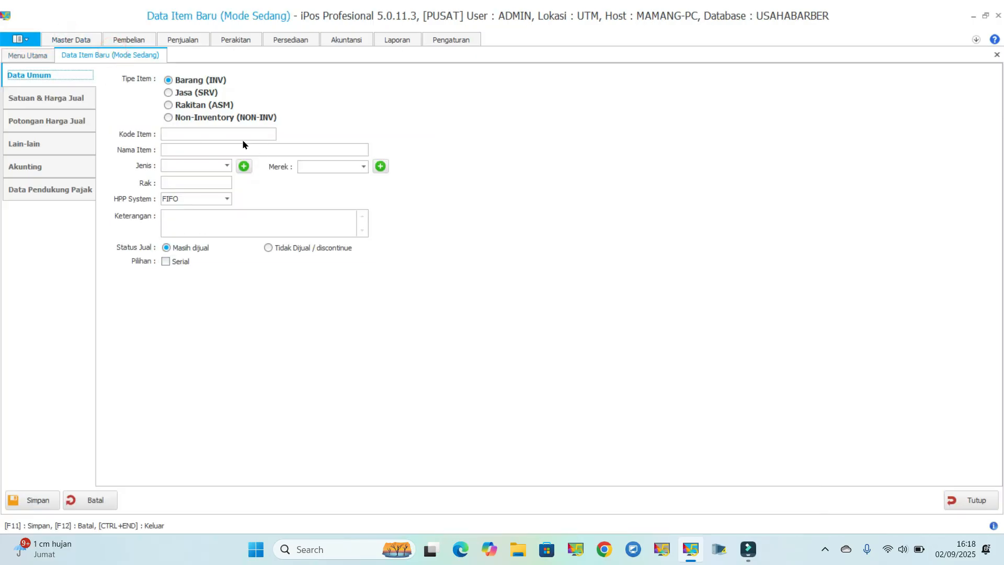
click(207, 135)
text(Pomade)
click(180, 149)
text(Poma)
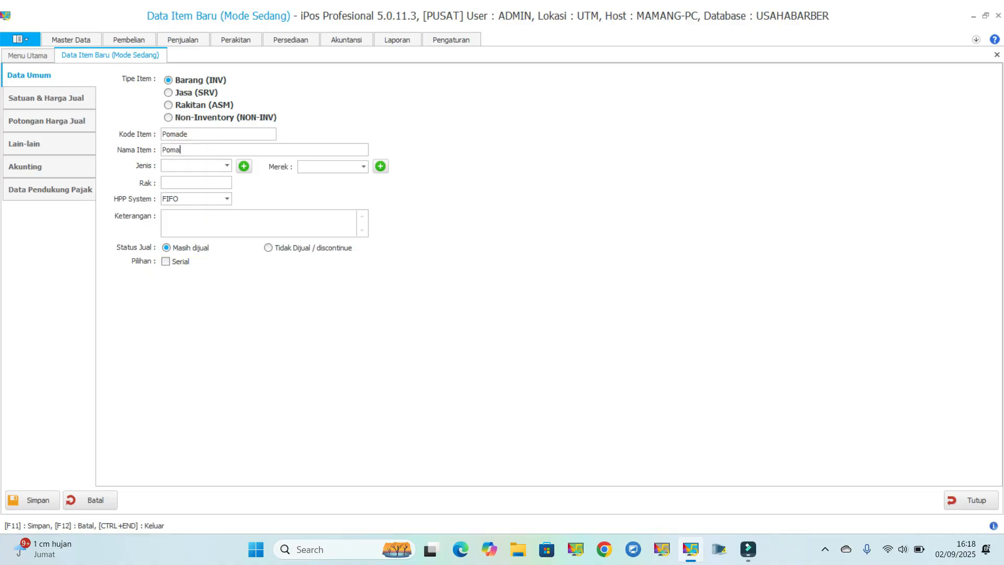
text(de)
click(227, 165)
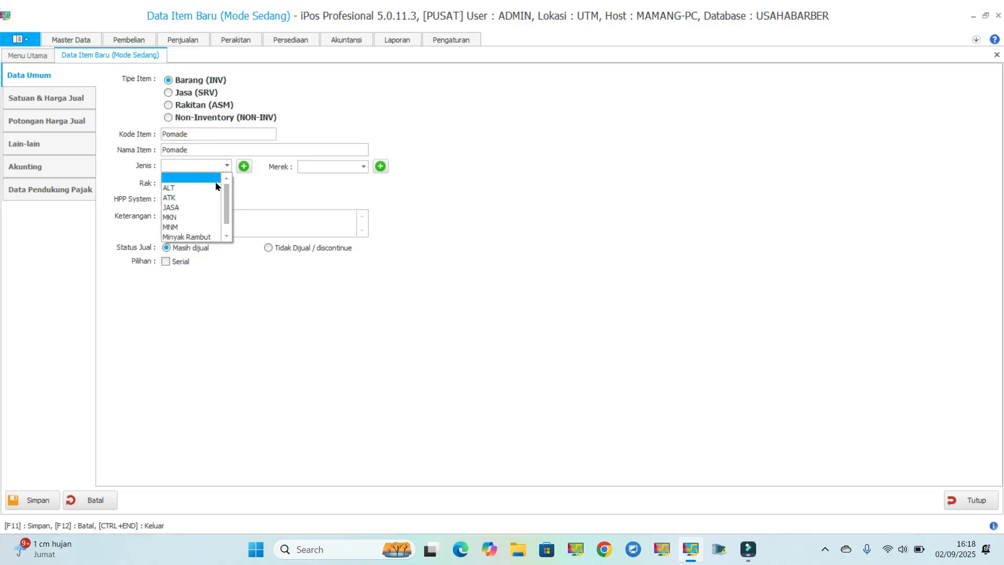
click(206, 236)
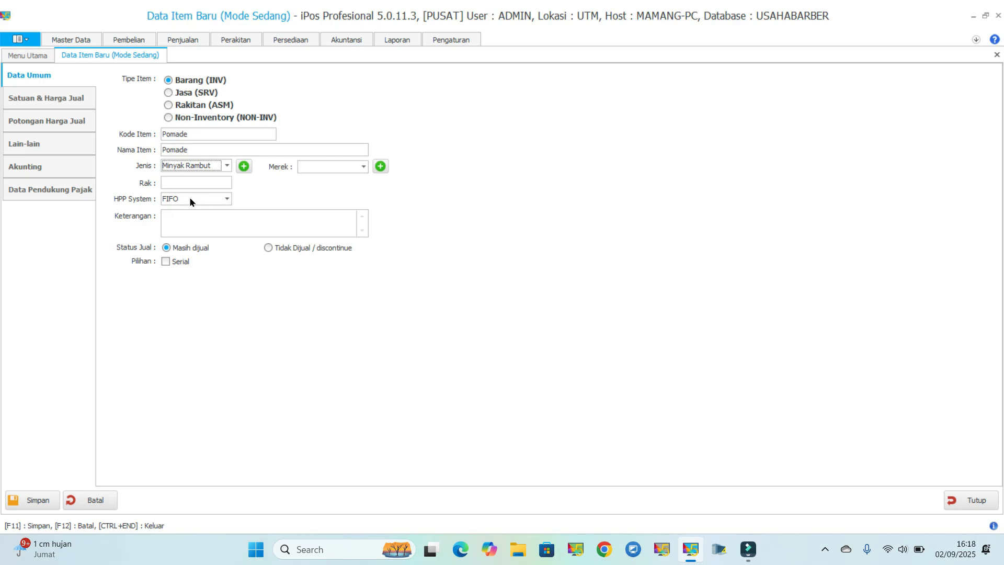
Set Pomade's base unit to PCS, its Harga Pokok to 20.000 and its Harga Jual to 30.000.
click(38, 101)
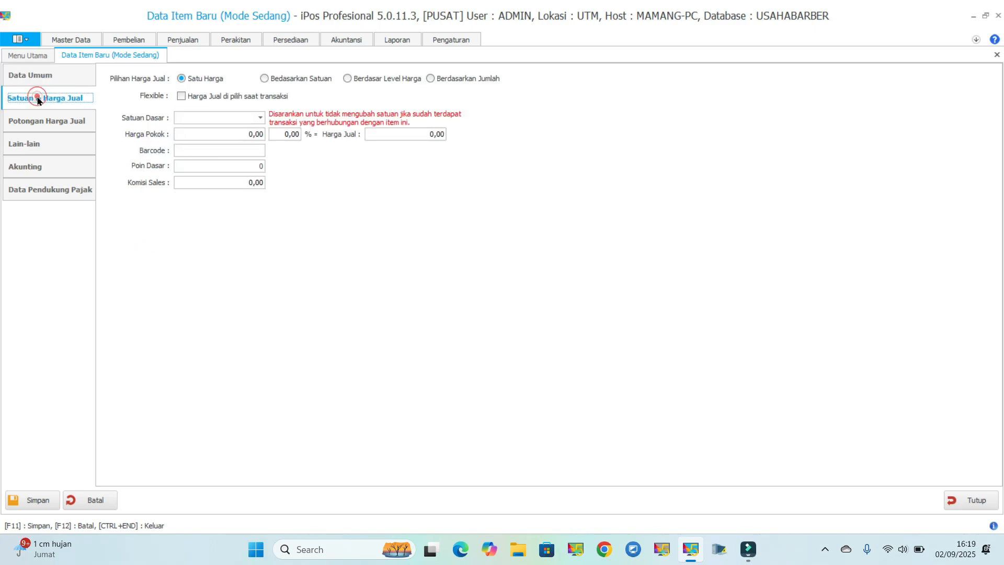
click(260, 119)
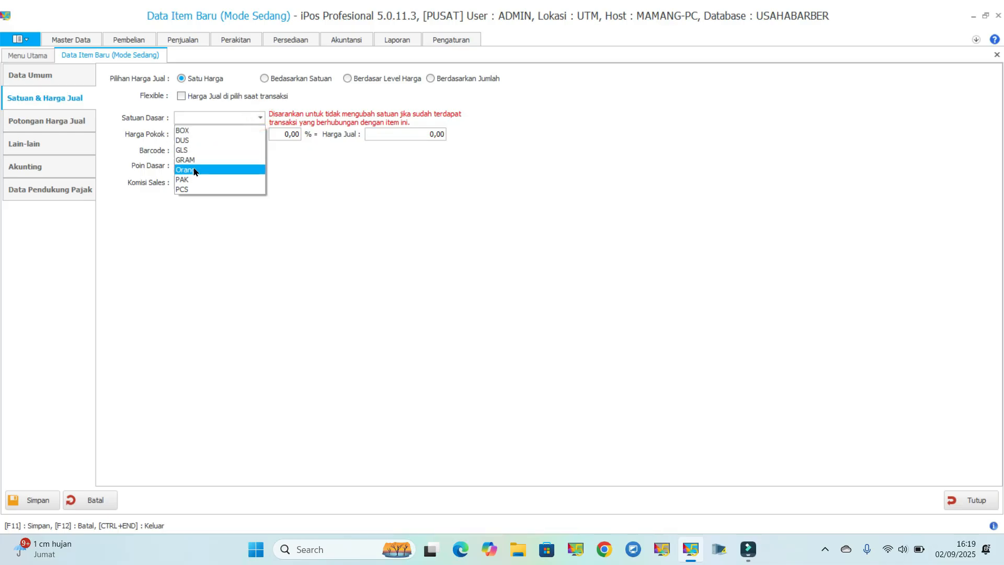
click(193, 189)
click(242, 136)
text(200000,00)
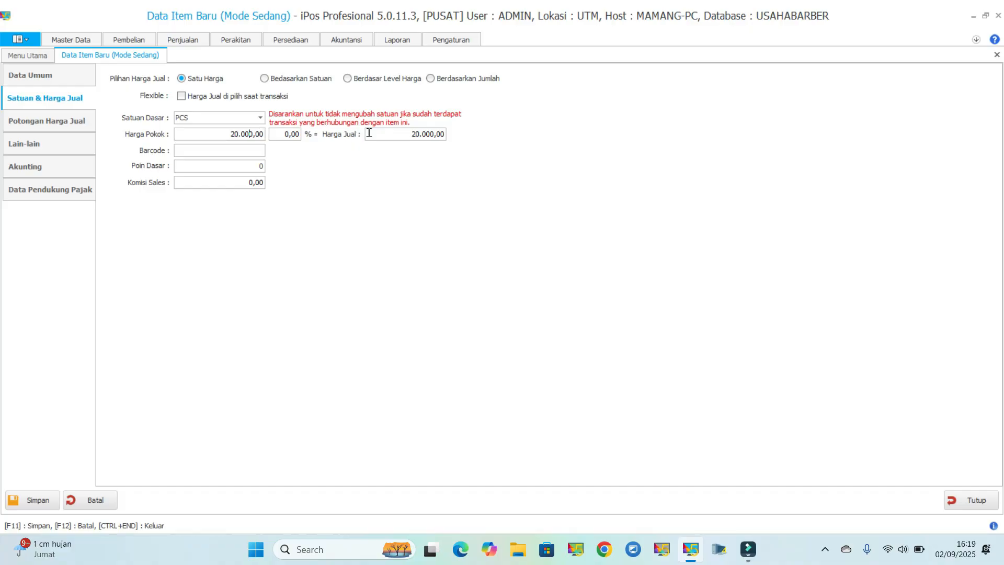
click(421, 135)
key(BackSpace)
key(BackSpace)
text(30)
Save the Pomade item without creating another, and open the Daftar Item list.
click(56, 140)
click(49, 189)
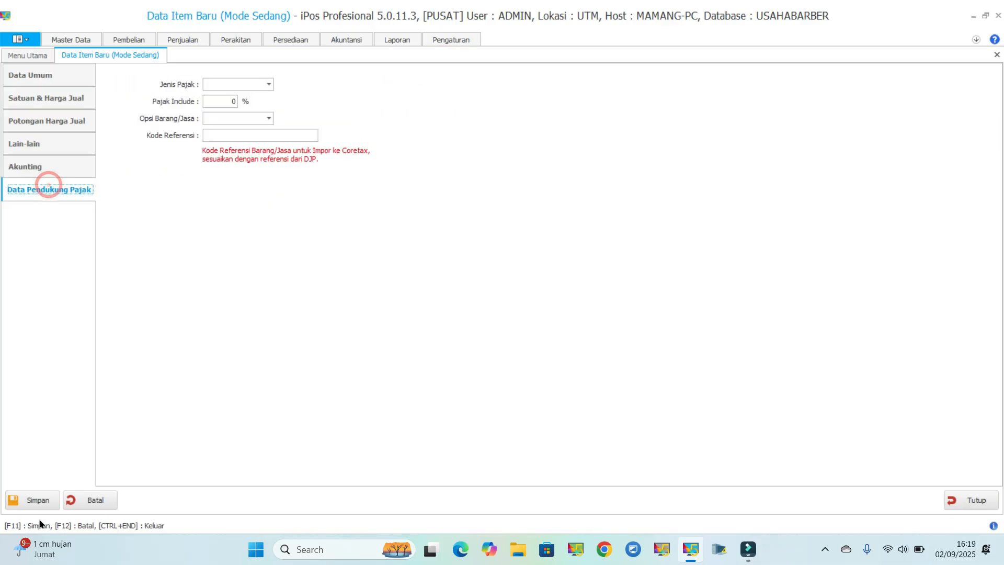
click(27, 501)
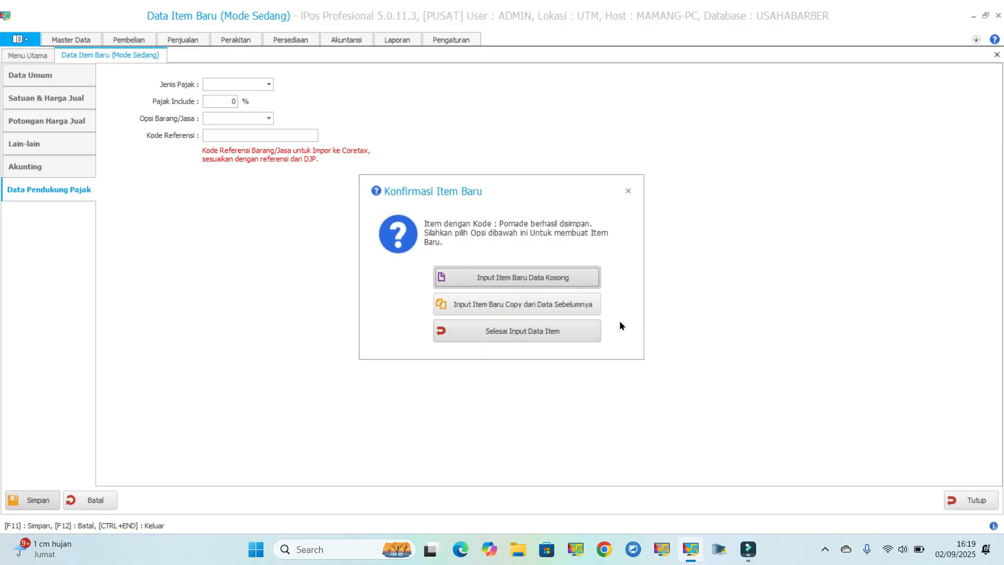
click(535, 329)
click(68, 39)
click(71, 68)
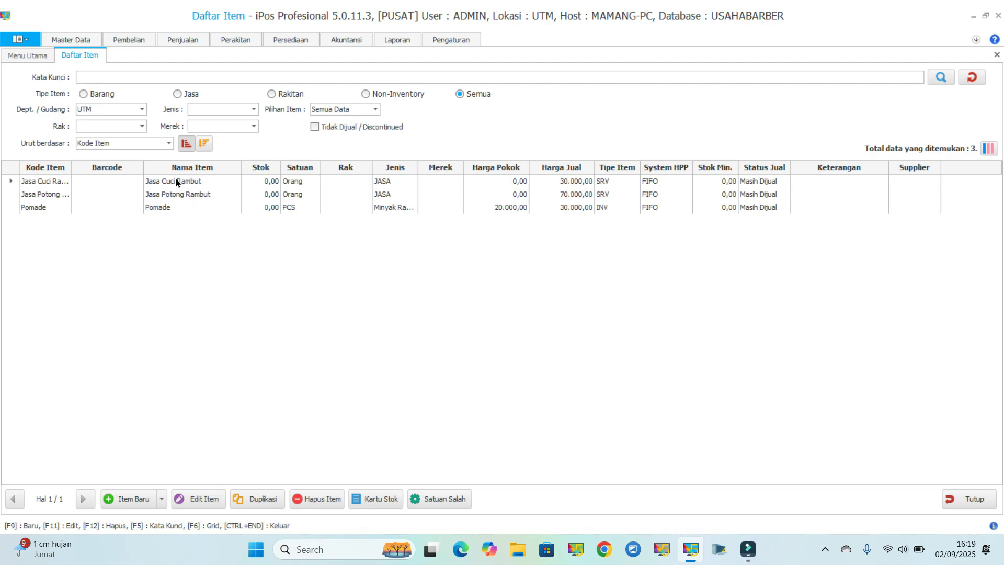
Add Pomade to the Saldo Awal Item entry for warehouse UTM with a Jumlah of 20.
click(293, 41)
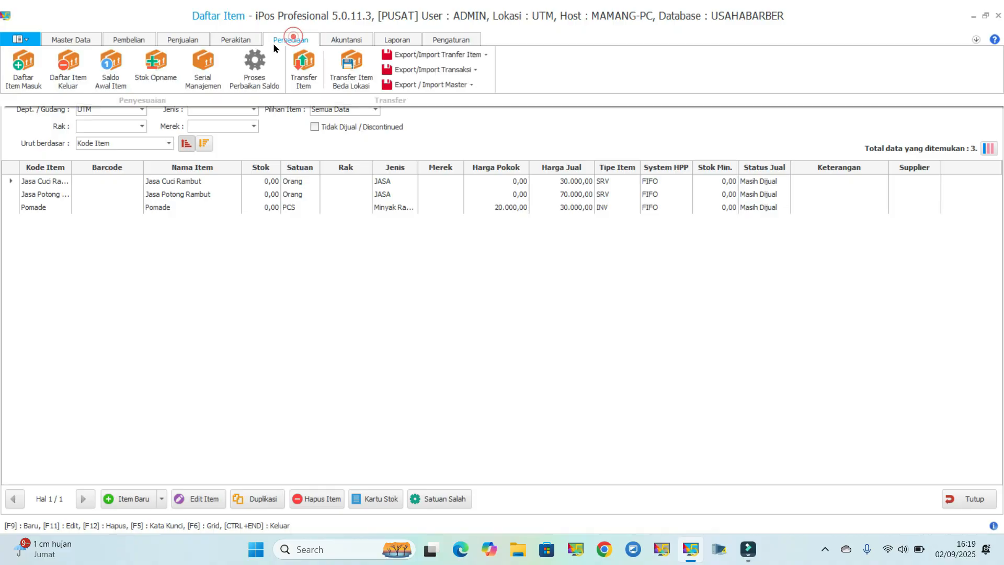
click(112, 71)
click(139, 122)
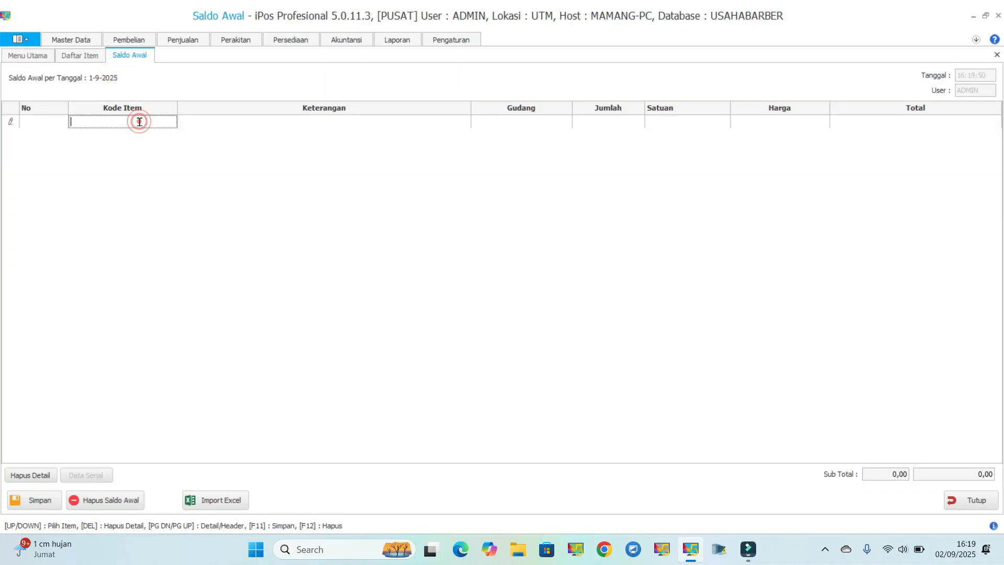
text(pomade)
key(Return)
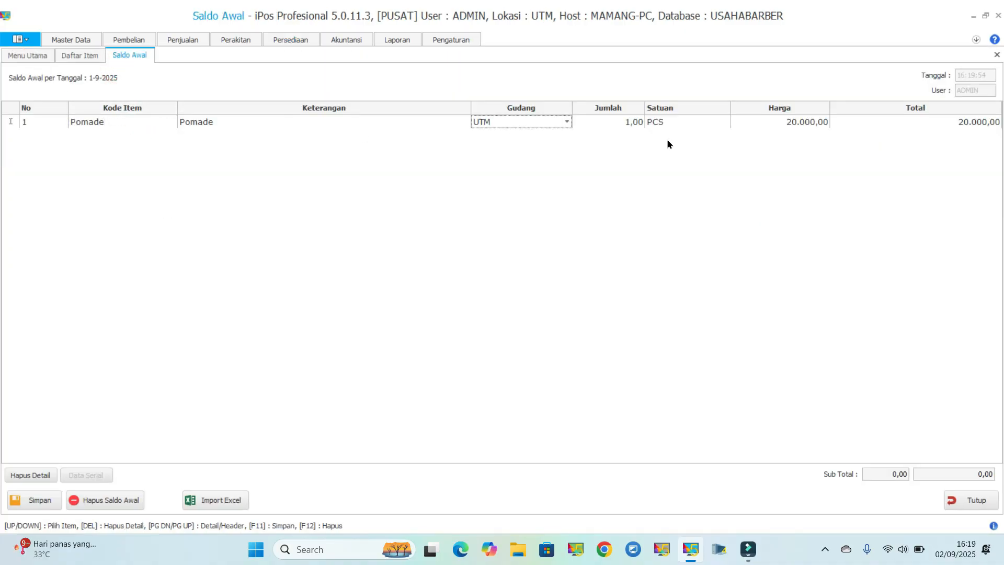
click(627, 121)
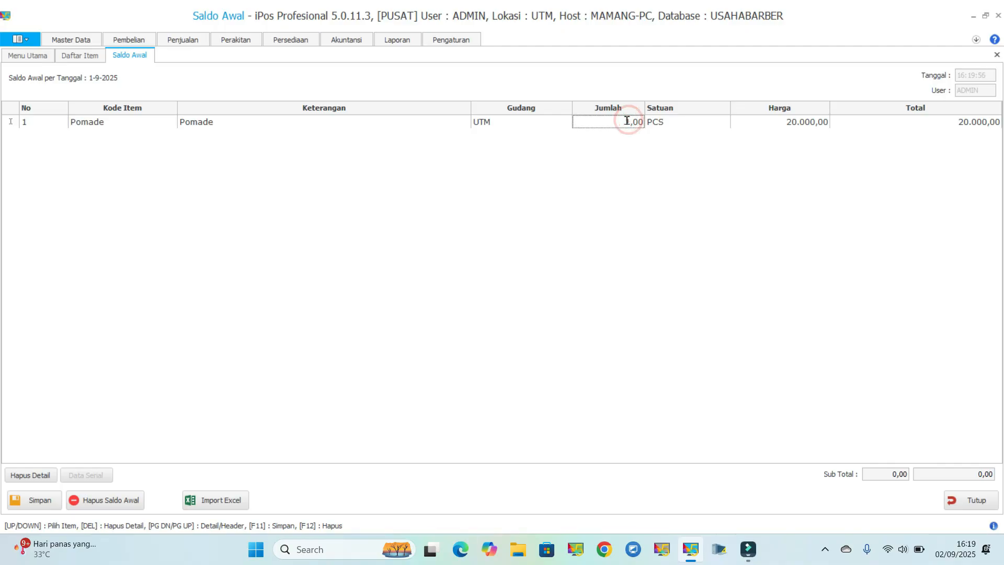
text(20)
Save and close the Saldo Awal entry, and refresh the item list.
click(32, 500)
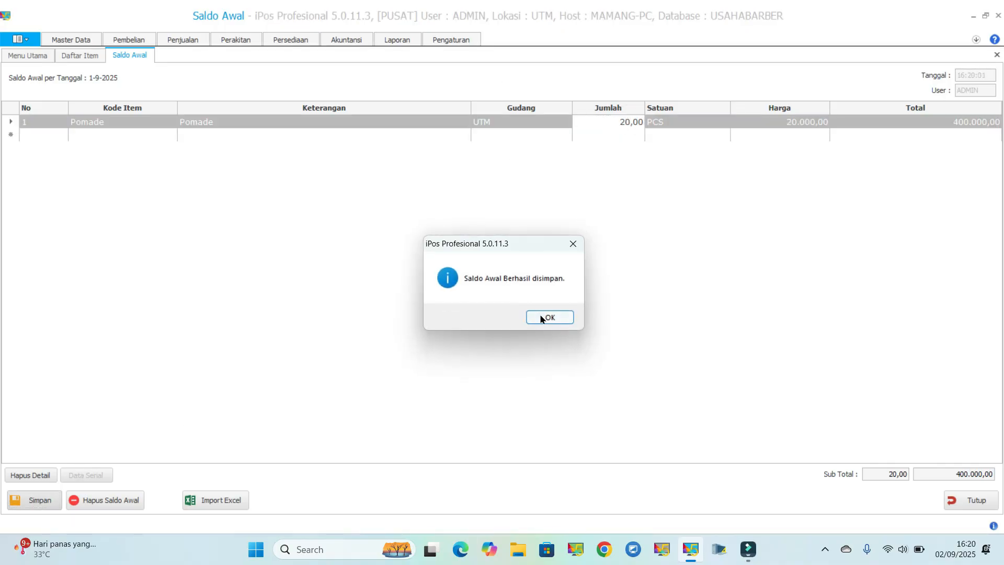
click(542, 318)
click(972, 500)
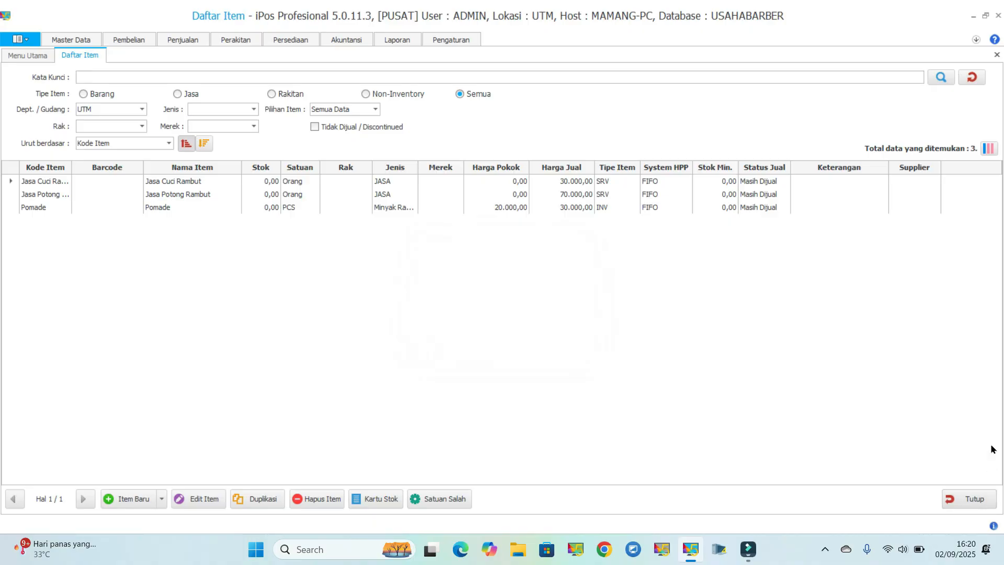
click(973, 82)
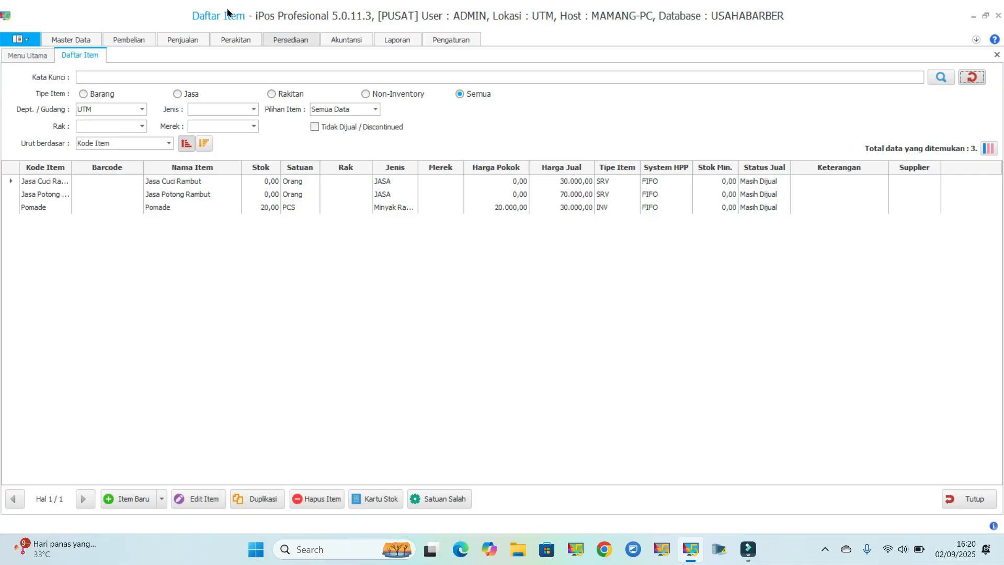
Add a sales record with the first barber's name and the Per Item commission system, and save it while choosing to add another.
click(72, 40)
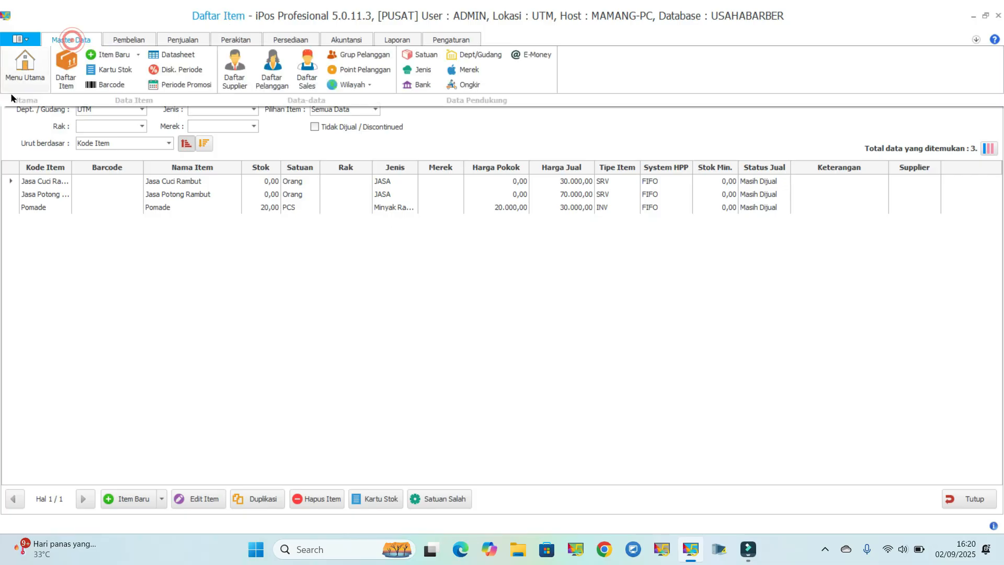
click(302, 78)
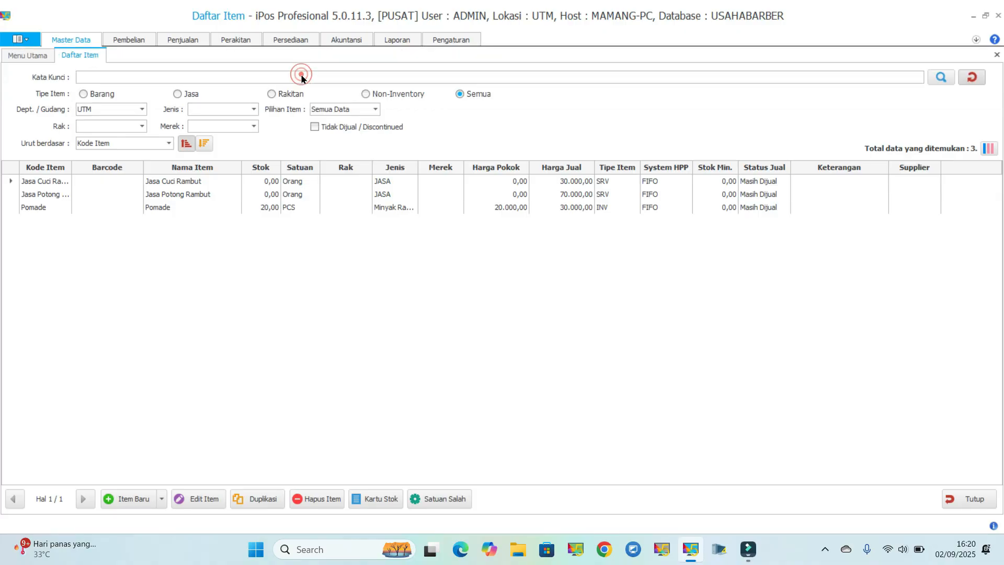
click(148, 500)
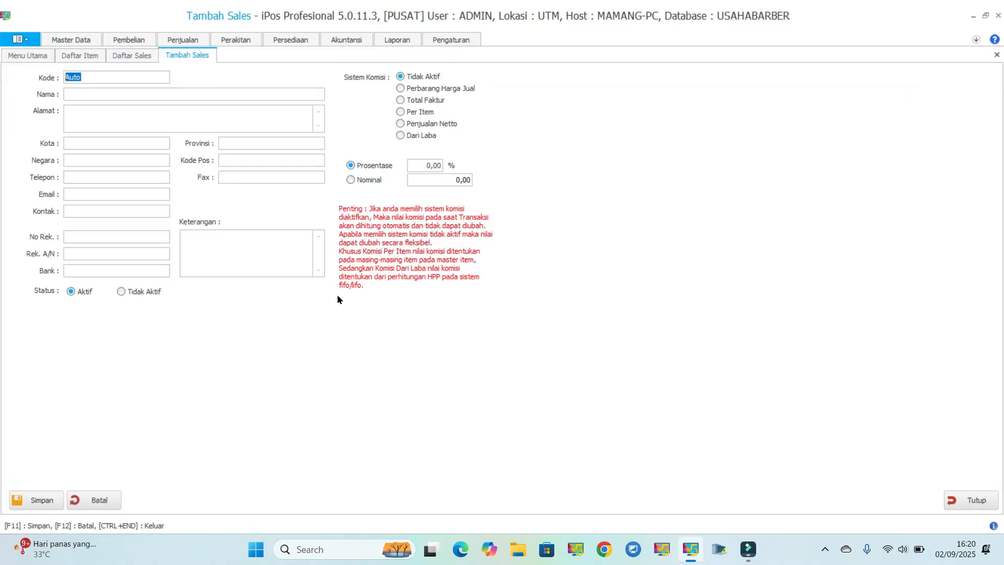
click(130, 94)
text(Kang Aan)
click(410, 112)
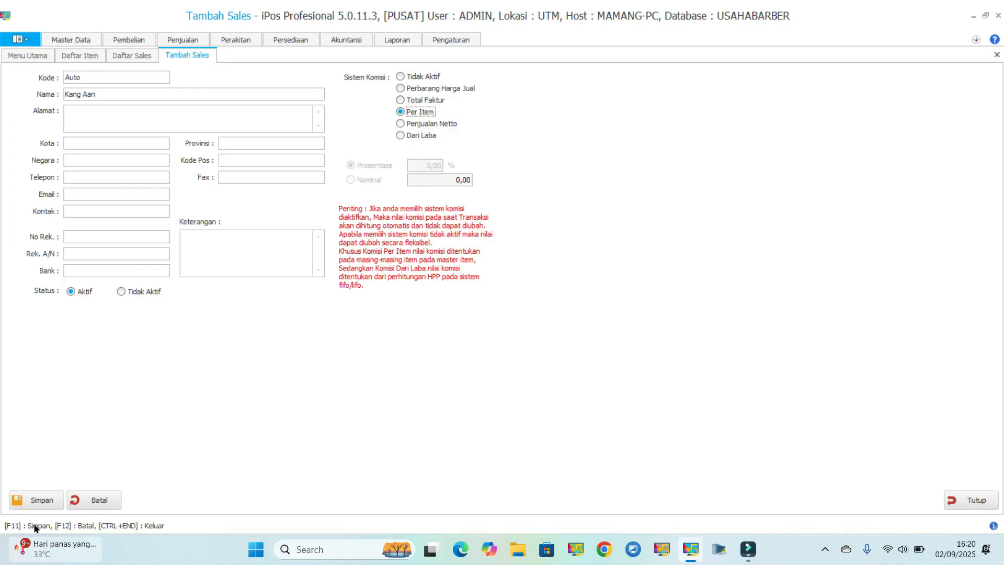
click(36, 499)
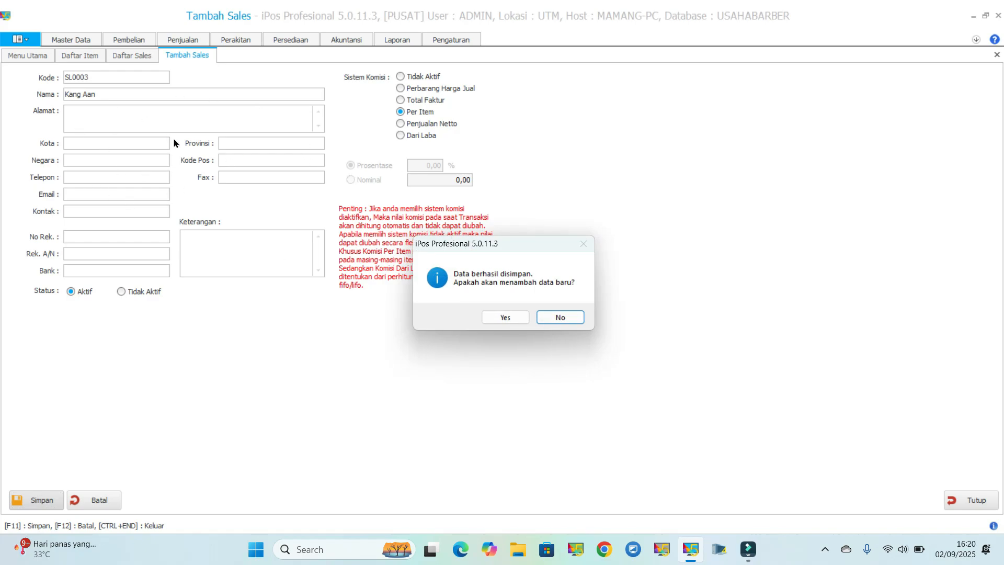
click(508, 316)
Enter the second barber's name with Per Item commission, save without adding another, and close the Daftar Sales list.
text(Kang Wisnu)
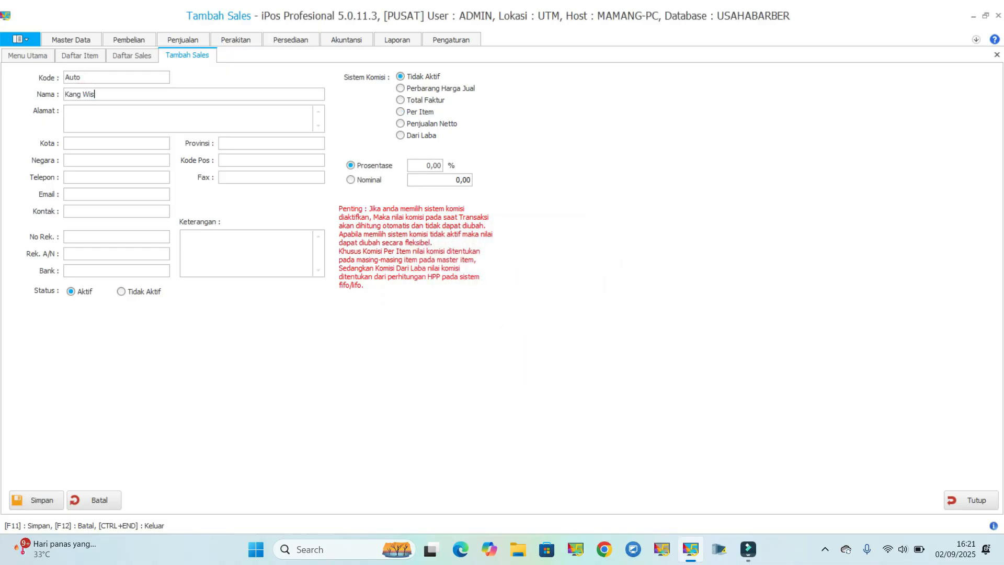
click(409, 113)
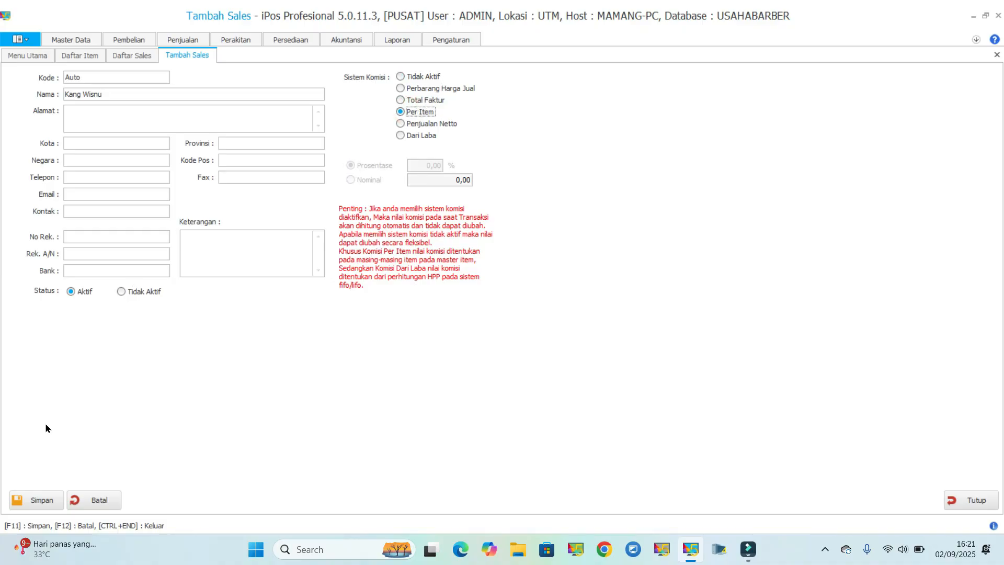
click(38, 500)
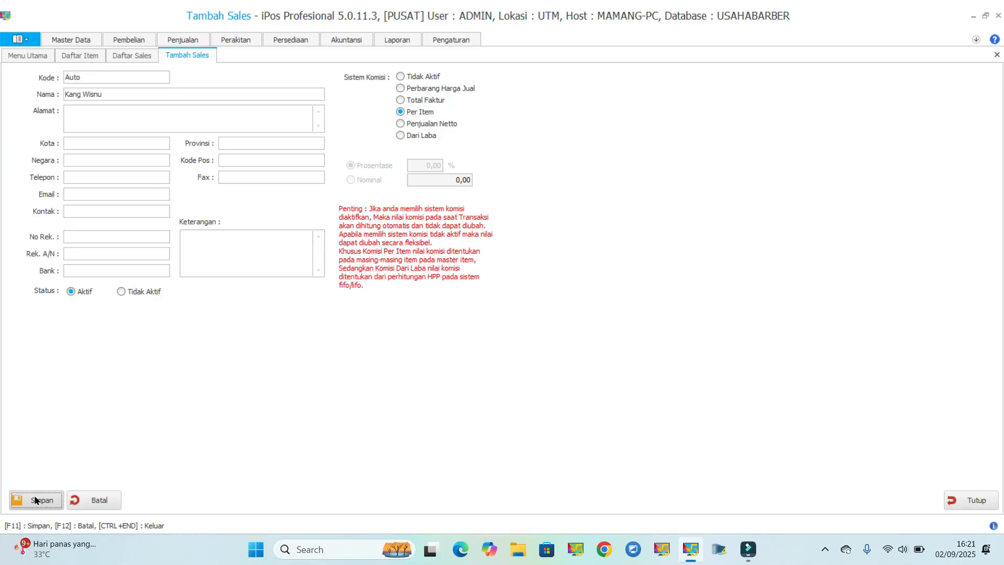
click(542, 313)
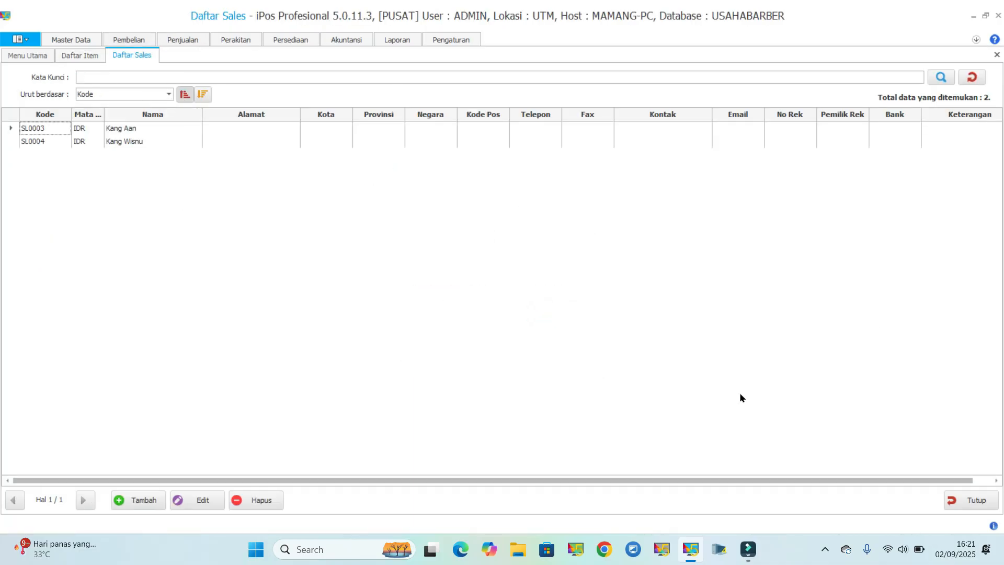
click(964, 503)
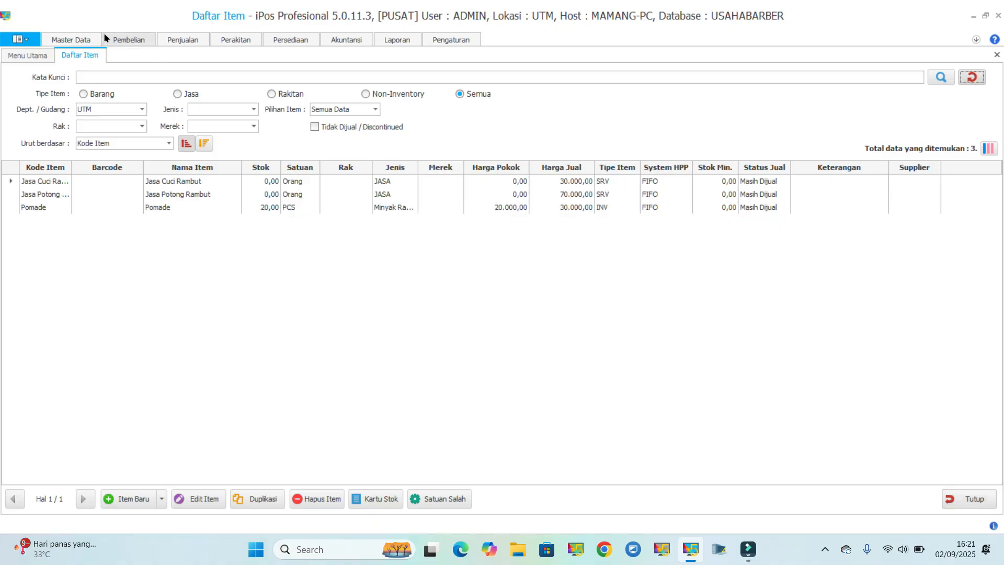
Start a new customer record in Daftar Pelanggan with the customer's name and the Bronze customer group.
click(77, 38)
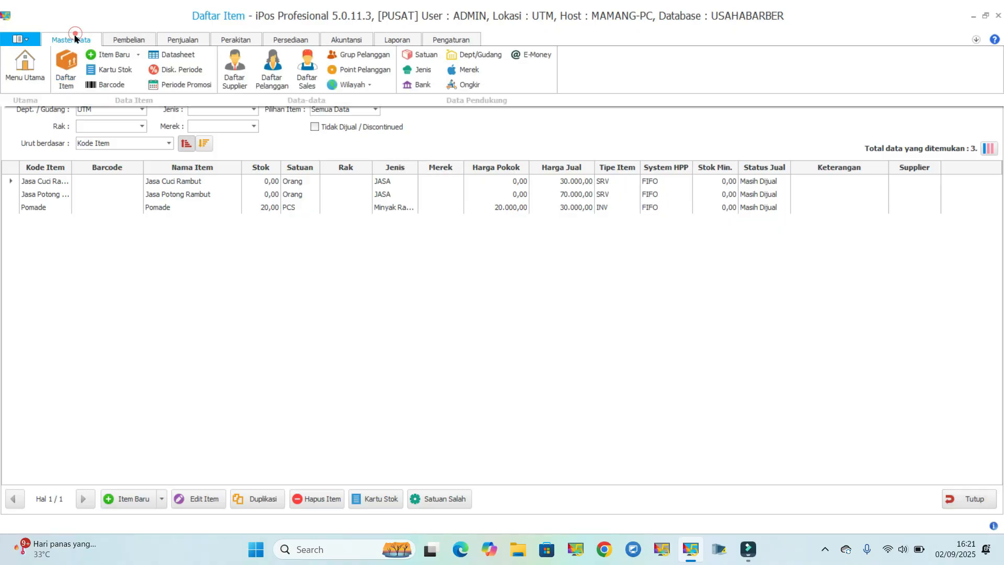
click(273, 78)
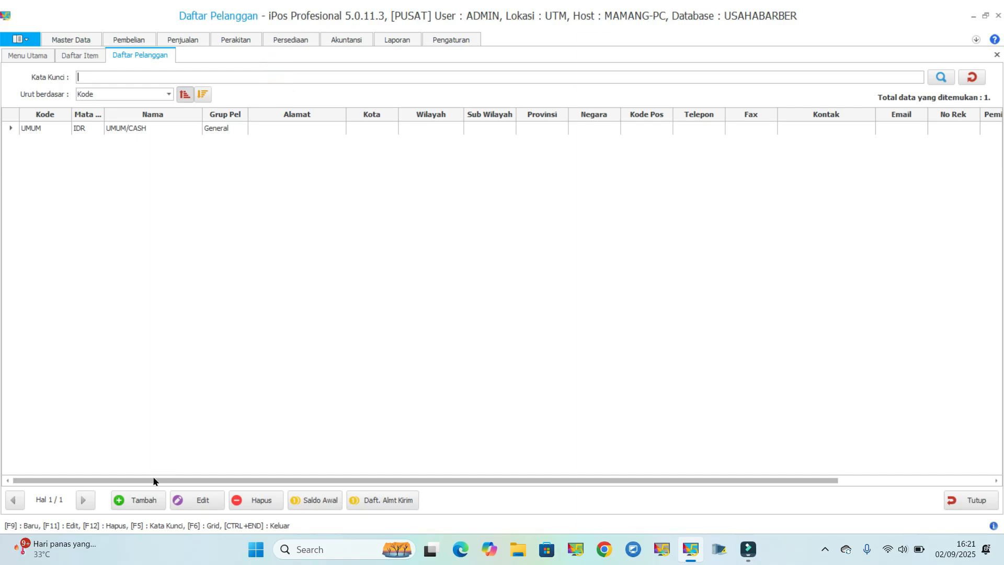
click(140, 500)
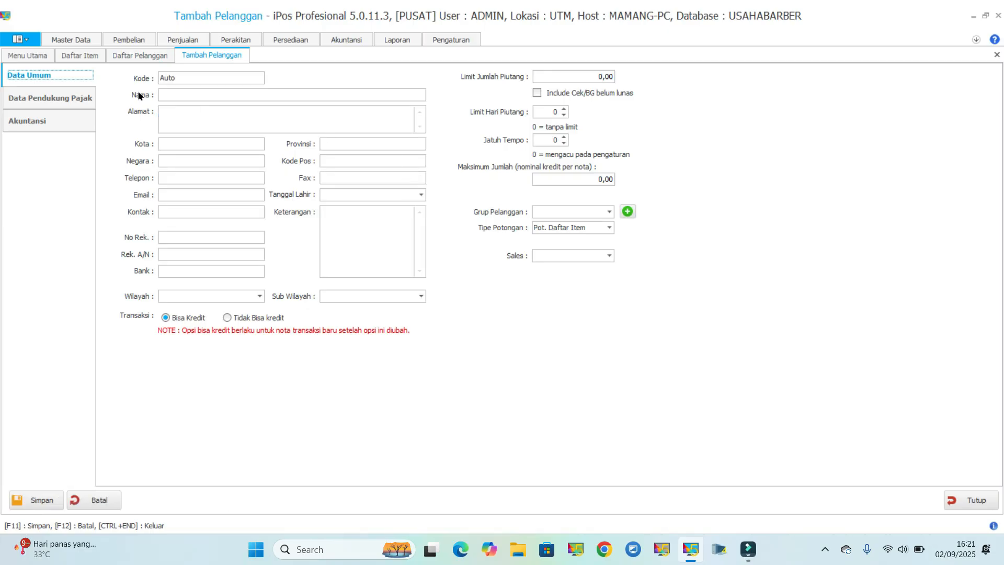
click(173, 96)
text(REZA)
click(582, 214)
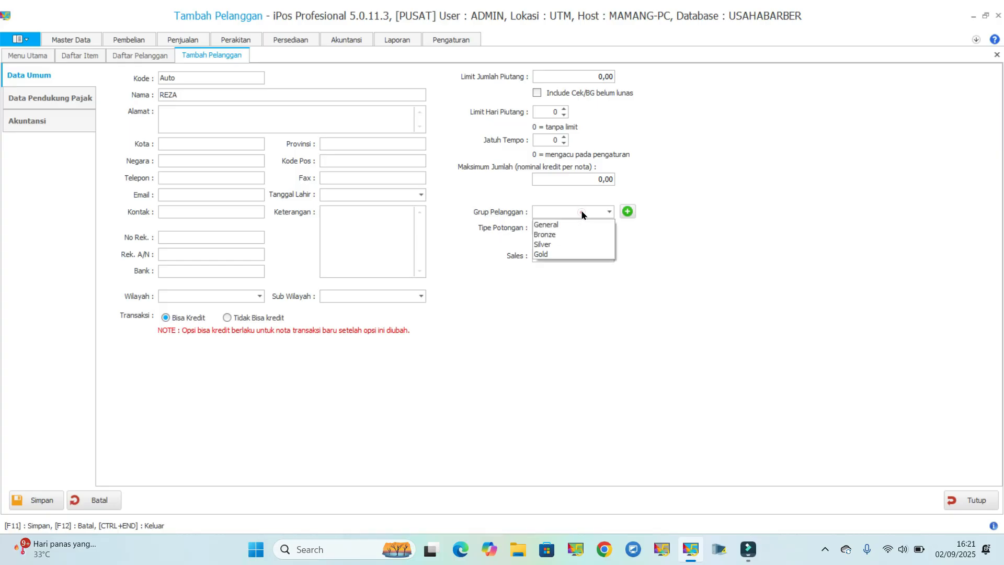
click(550, 236)
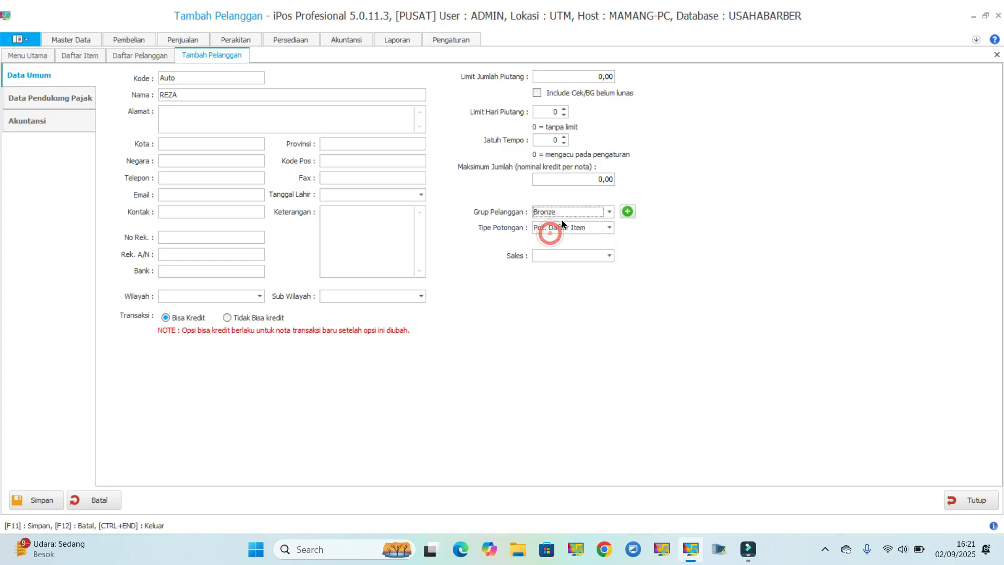
Check the customer group settings, and save the customer without adding another before closing the Daftar Pelanggan list.
click(627, 212)
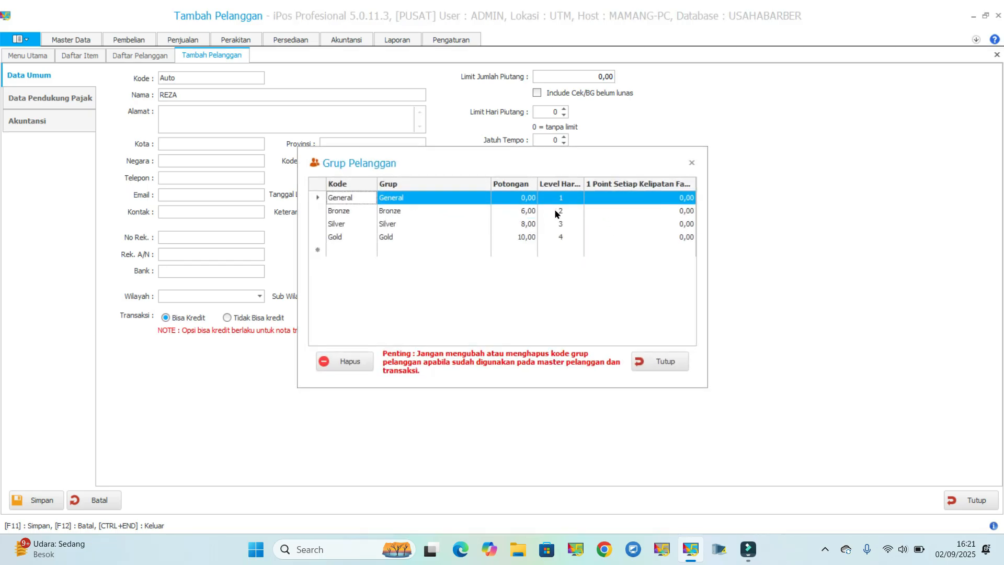
click(691, 162)
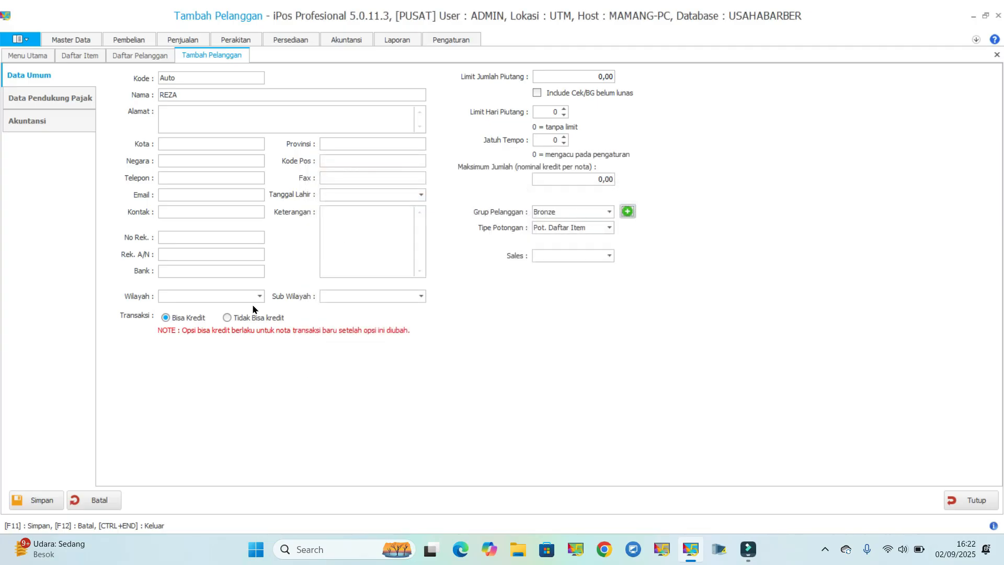
click(38, 497)
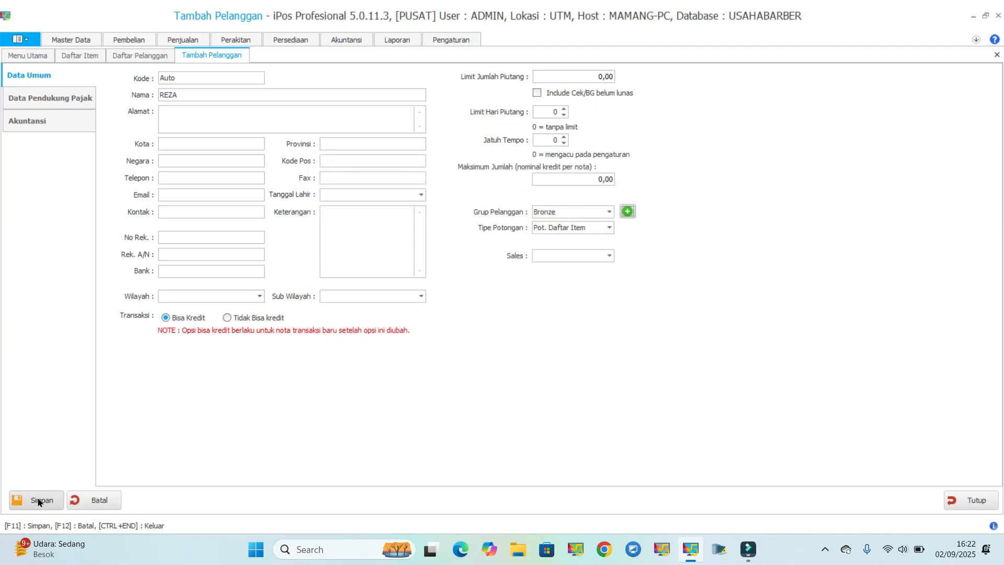
click(551, 313)
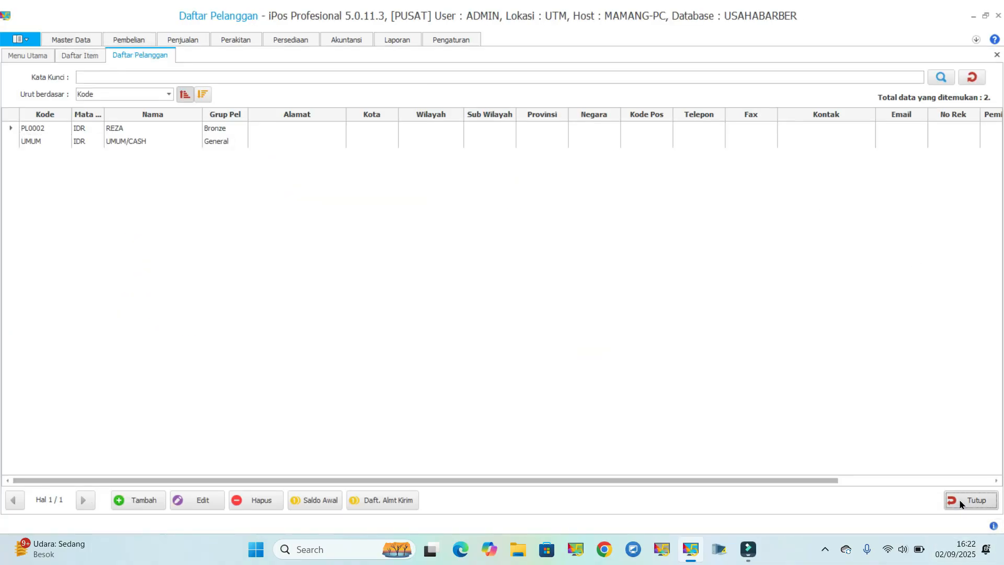
click(960, 505)
Create a new period discount with Kode Potongan 001 and the Tanggal & Jam discount system.
click(87, 42)
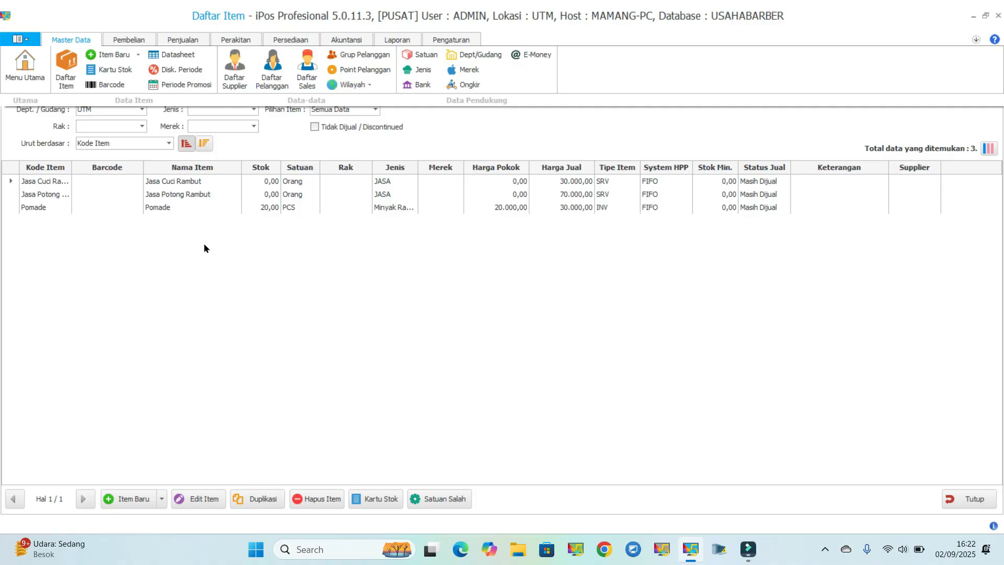
click(174, 71)
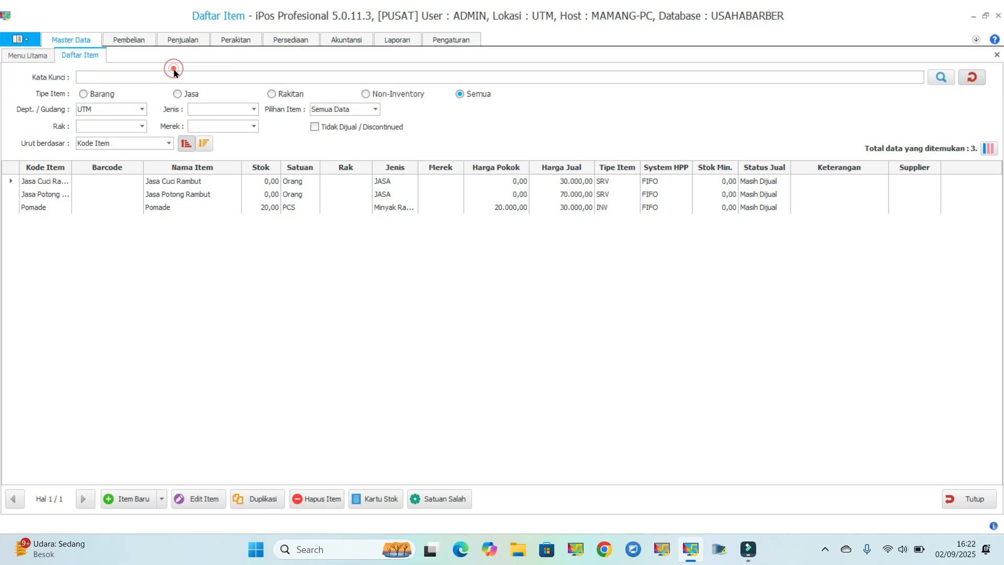
click(38, 499)
click(371, 145)
text(001)
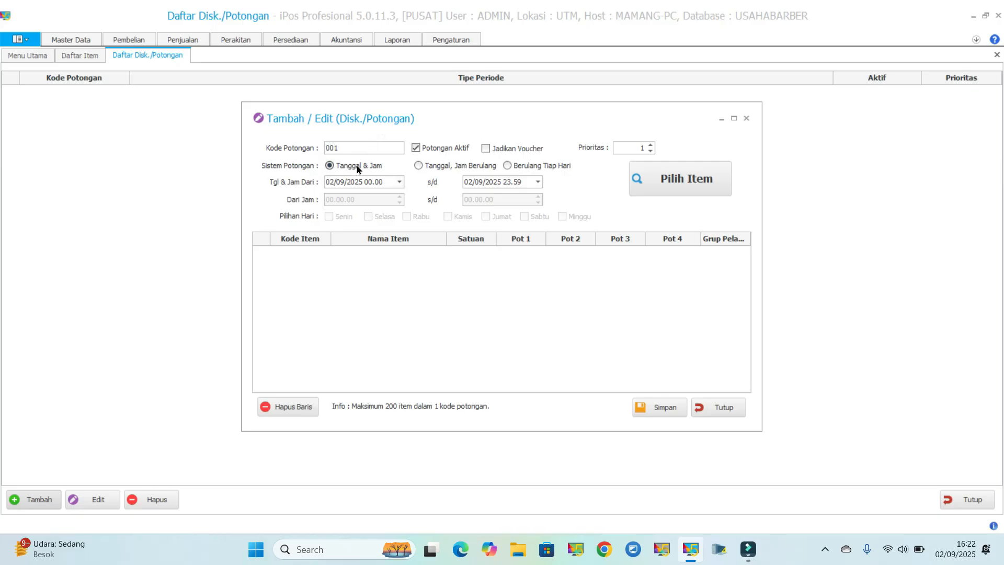
click(447, 166)
click(526, 168)
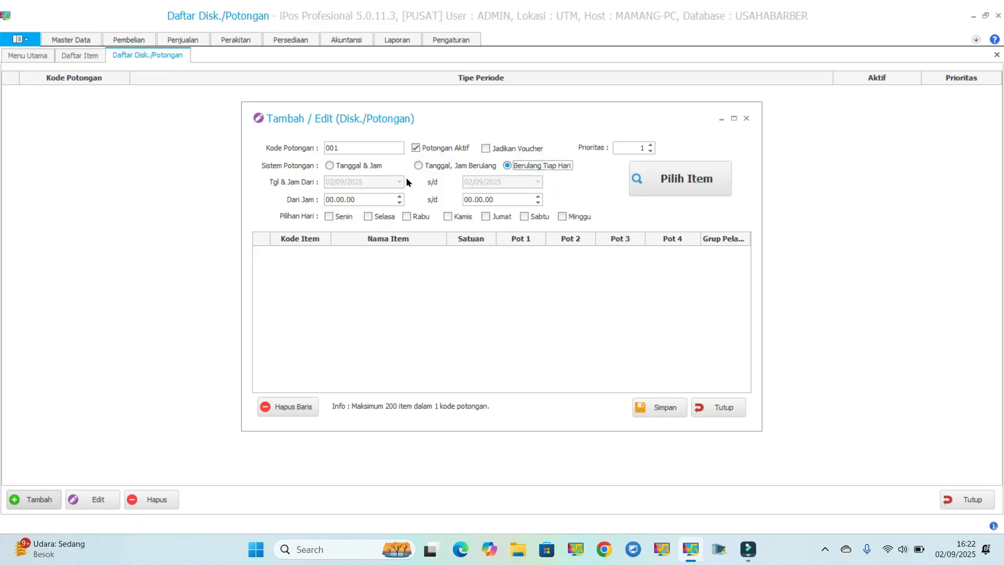
click(362, 166)
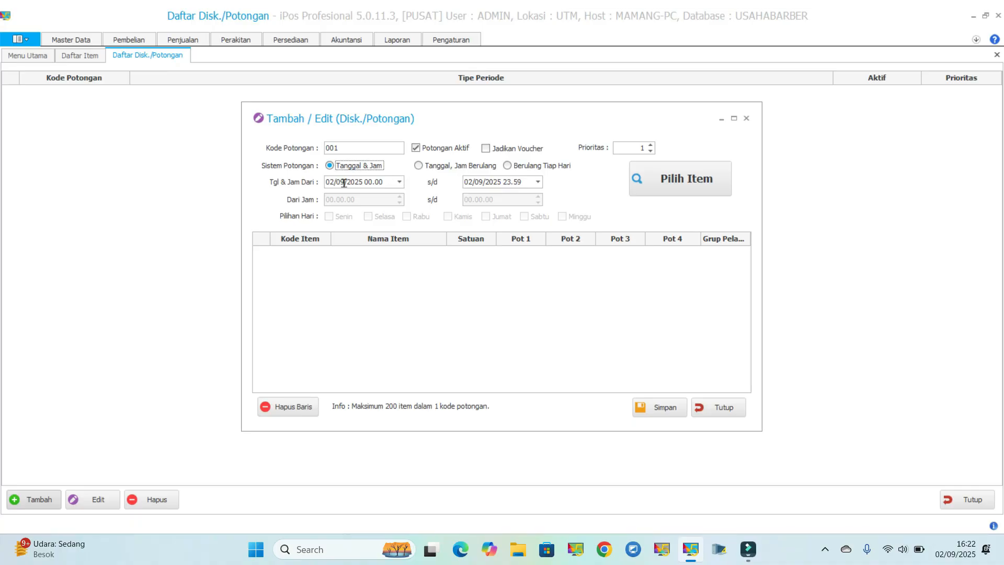
click(663, 180)
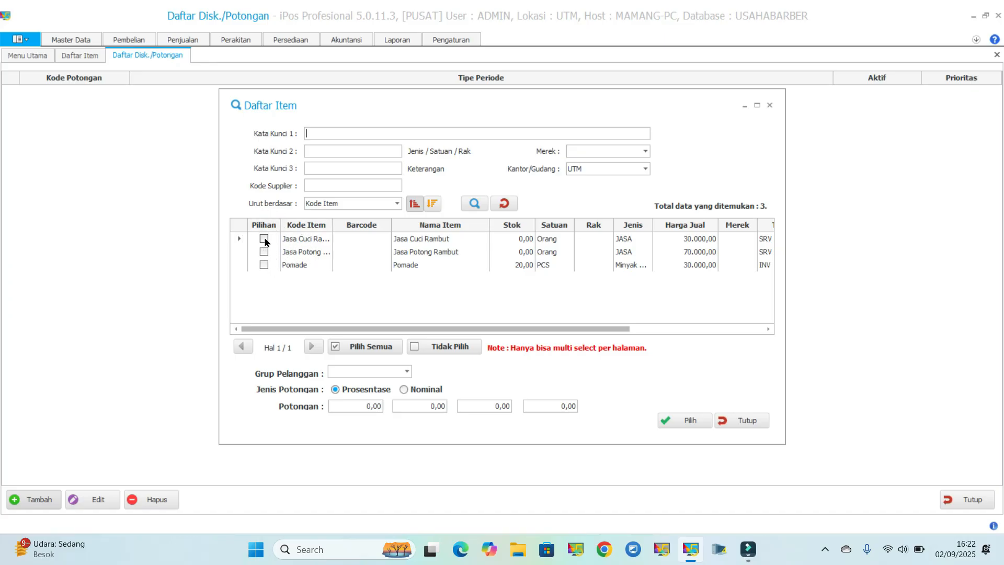
click(264, 252)
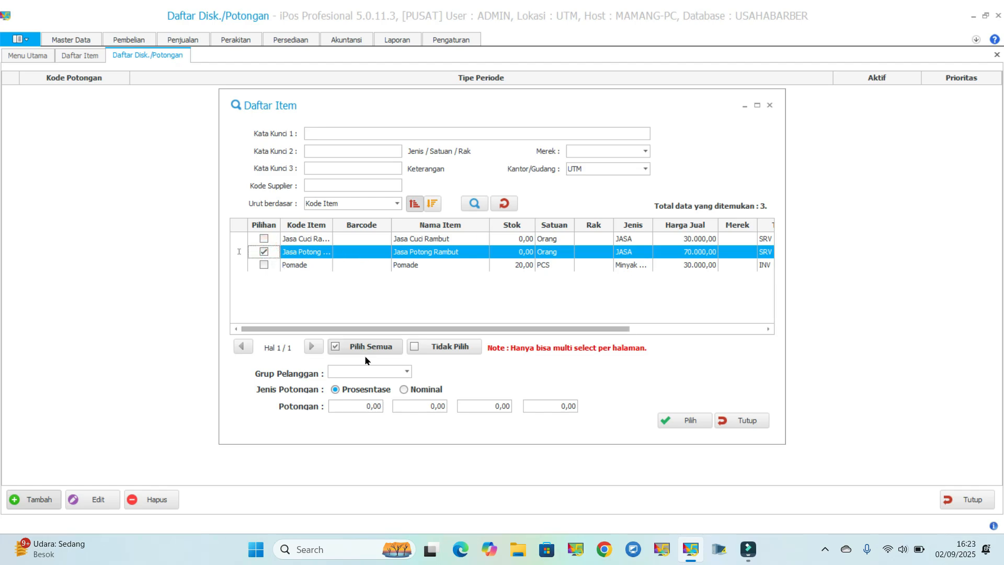
click(404, 387)
click(376, 388)
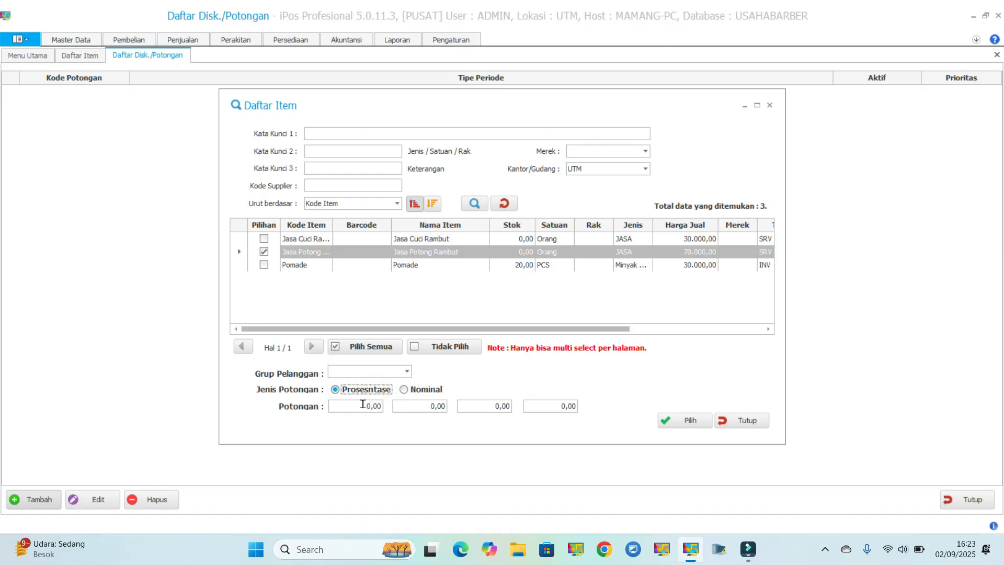
click(402, 390)
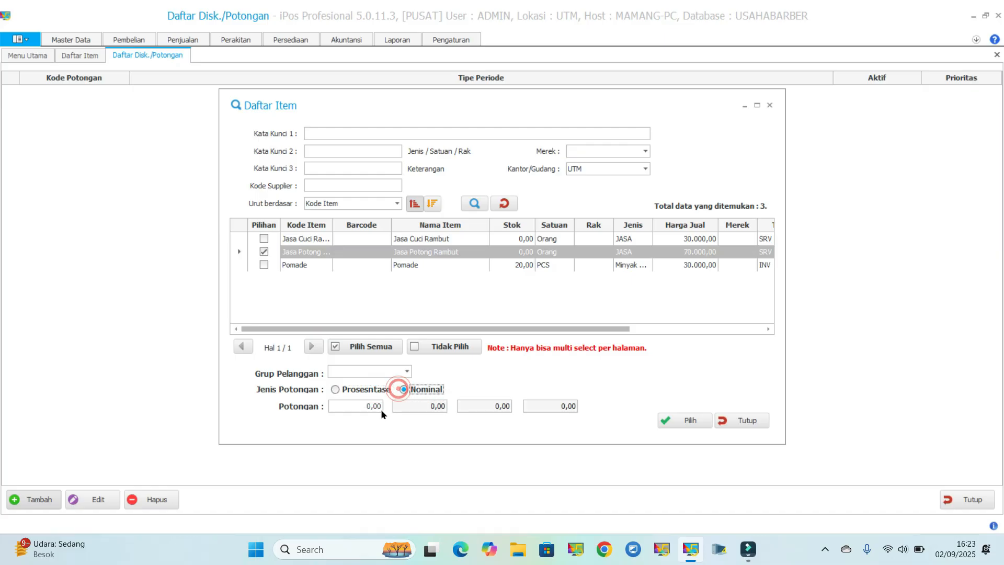
click(740, 420)
click(721, 411)
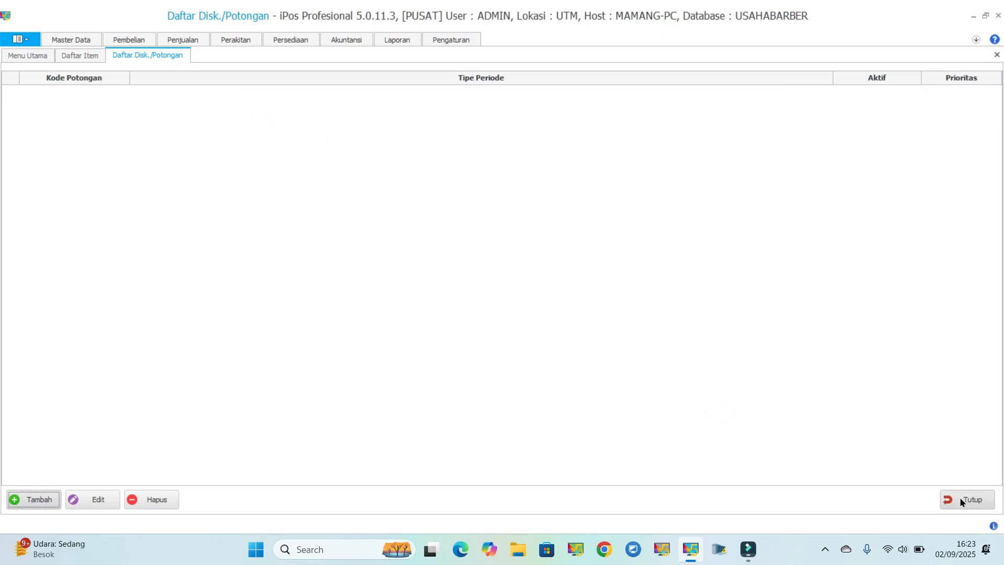
Close the Daftar Disk./Potongan and Daftar Item lists, and start a new cashier sale from Daftar Penjualan Kasir.
click(987, 499)
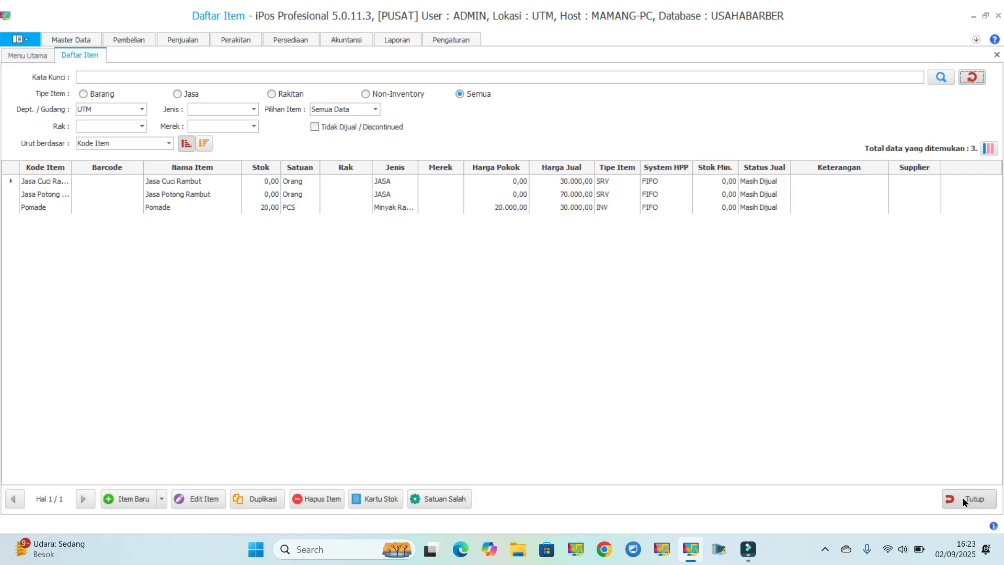
click(965, 501)
click(189, 42)
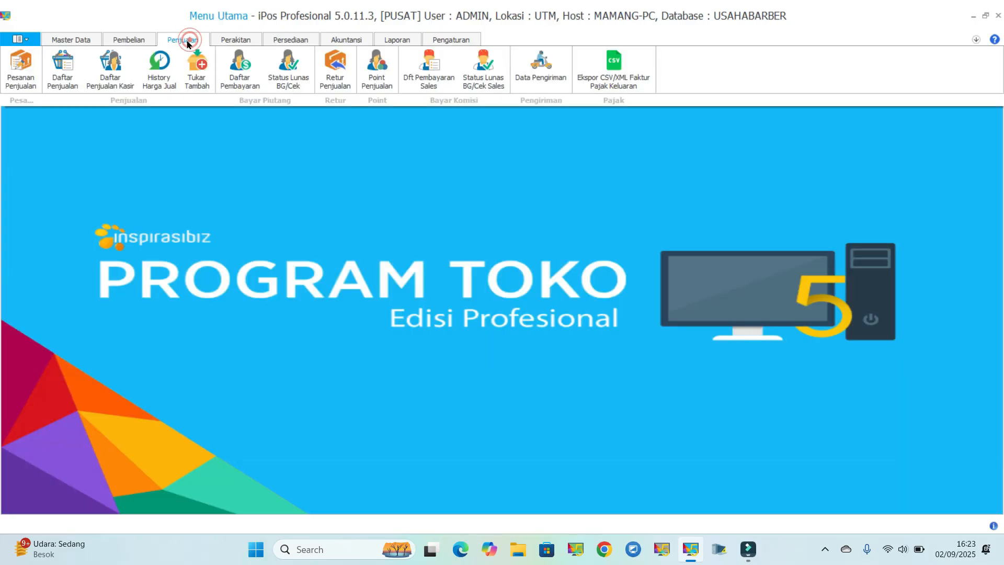
click(110, 79)
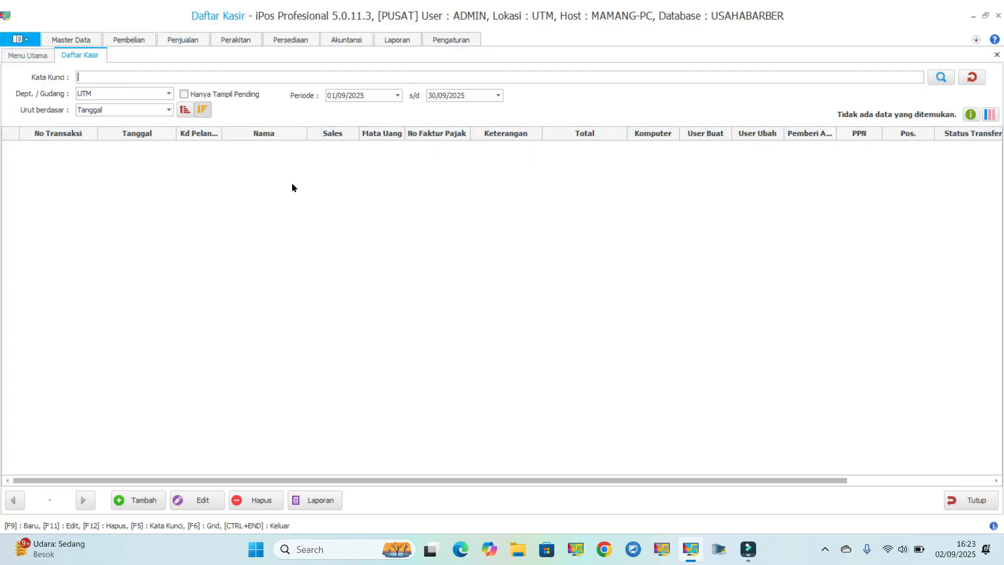
click(133, 500)
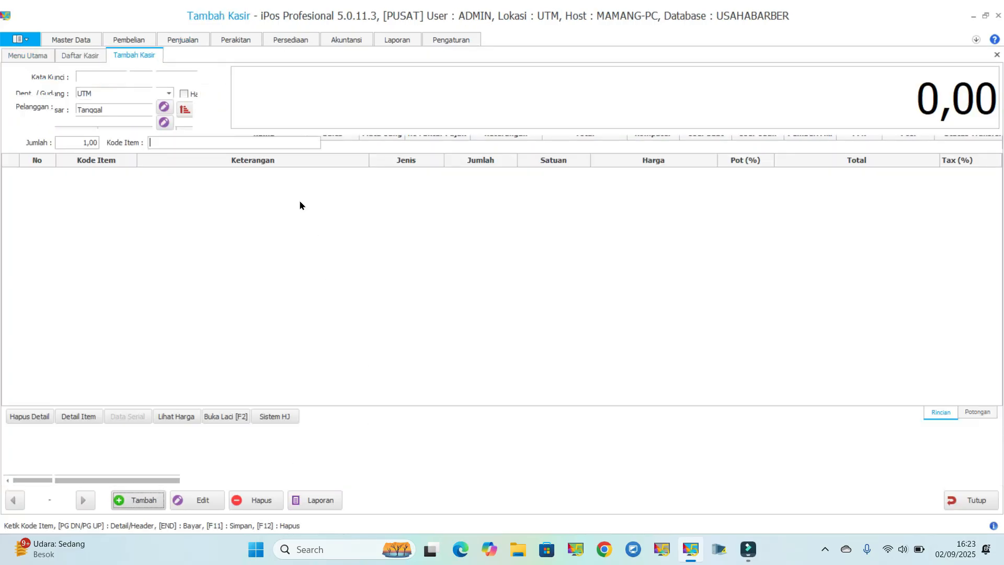
Add one Jasa Potong Rambut and one Jasa Cuci Rambut to the cashier sale by searching for potong and cuci.
text(potong)
key(Return)
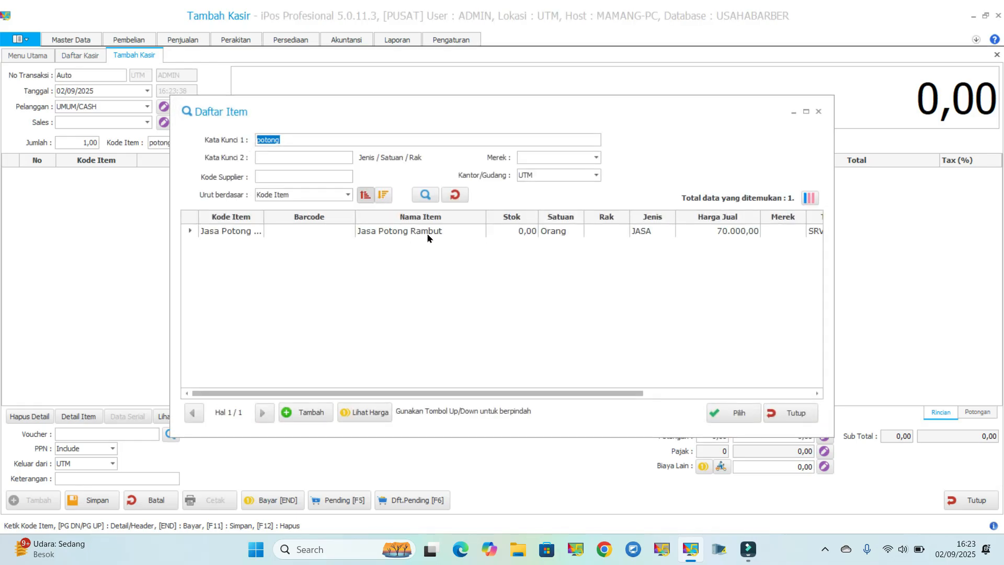
click(428, 235)
click(729, 413)
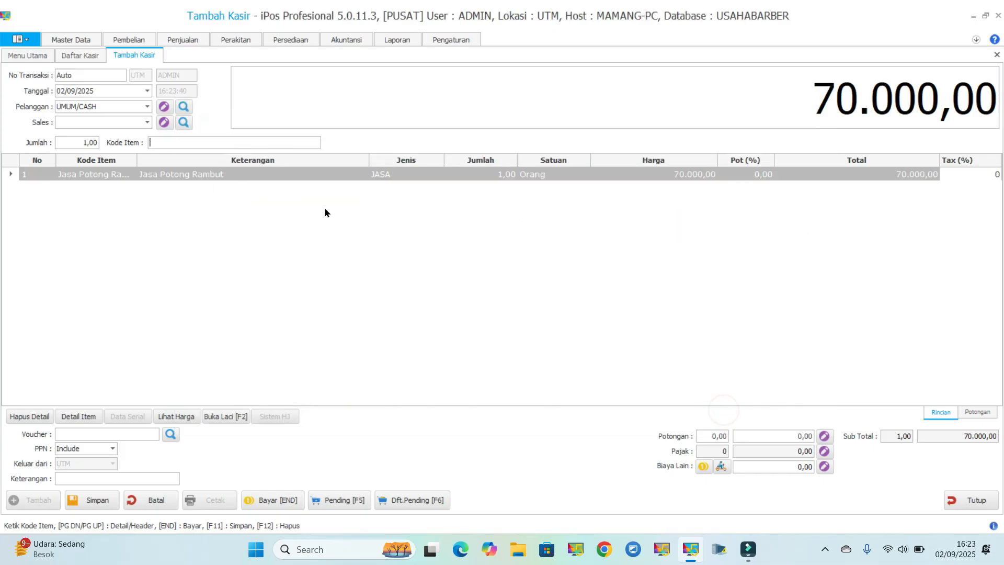
text(cuci)
key(Return)
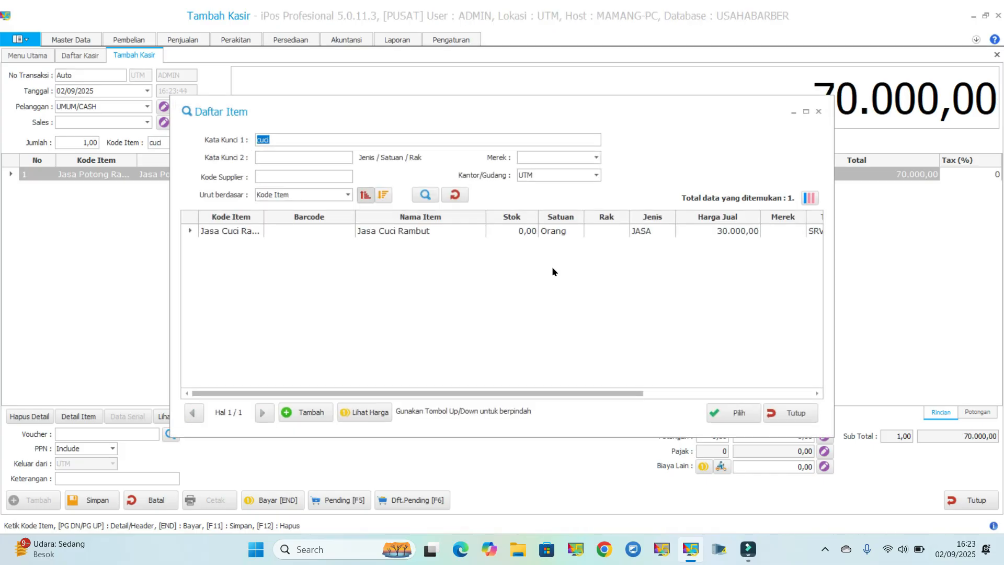
click(472, 231)
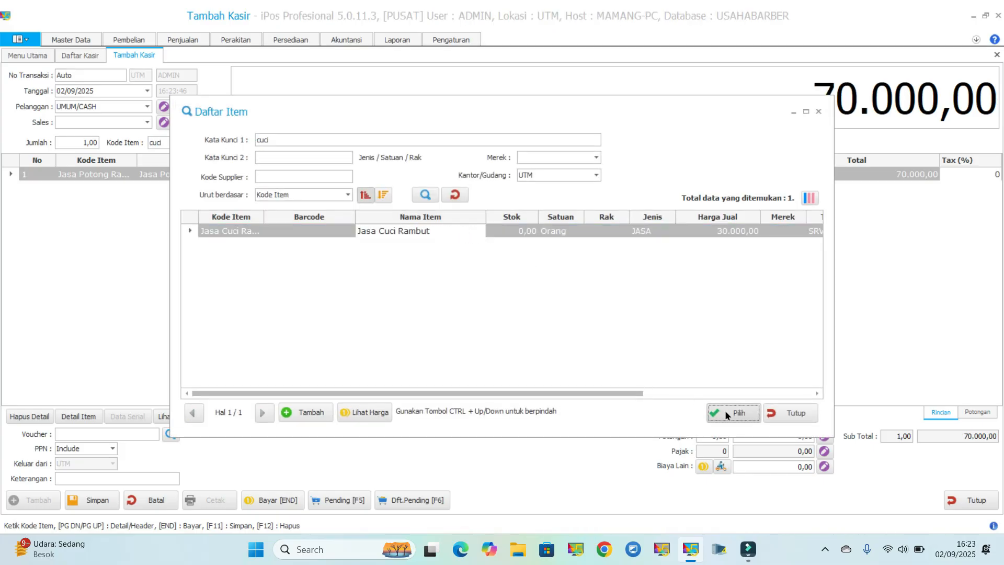
click(732, 413)
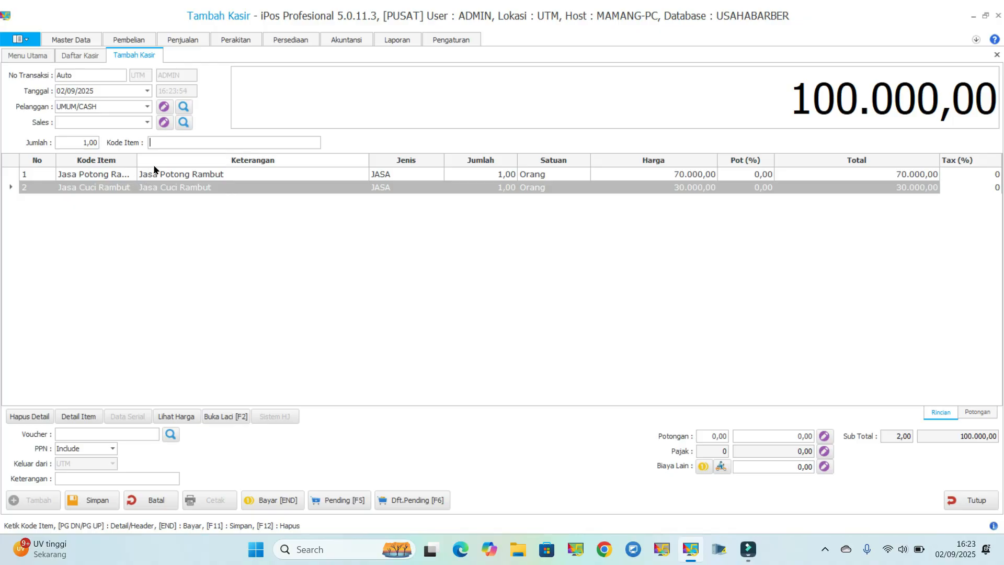
Check the registered services and their selling prices in Daftar Item, and return to the cashier sale.
click(71, 40)
click(70, 69)
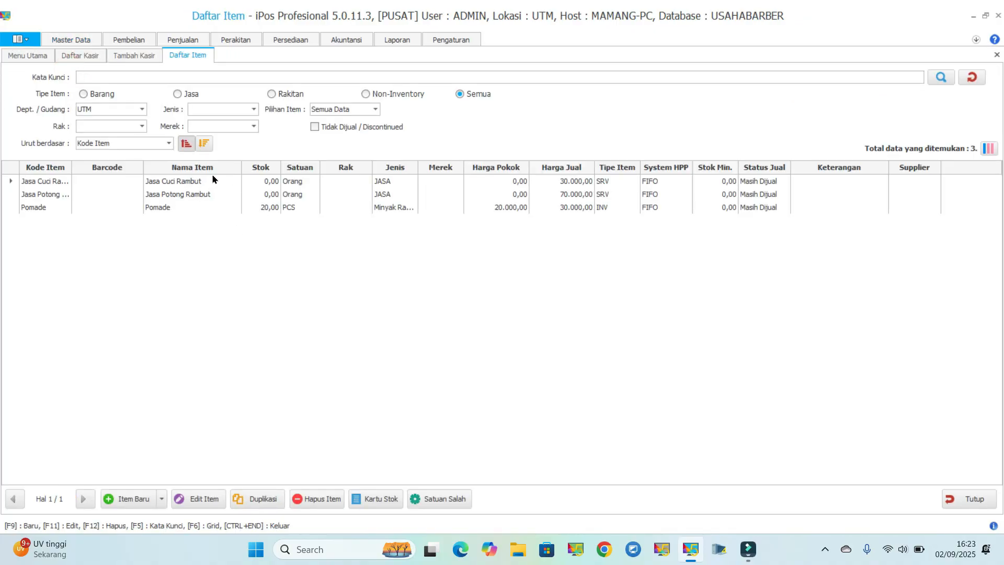
click(122, 55)
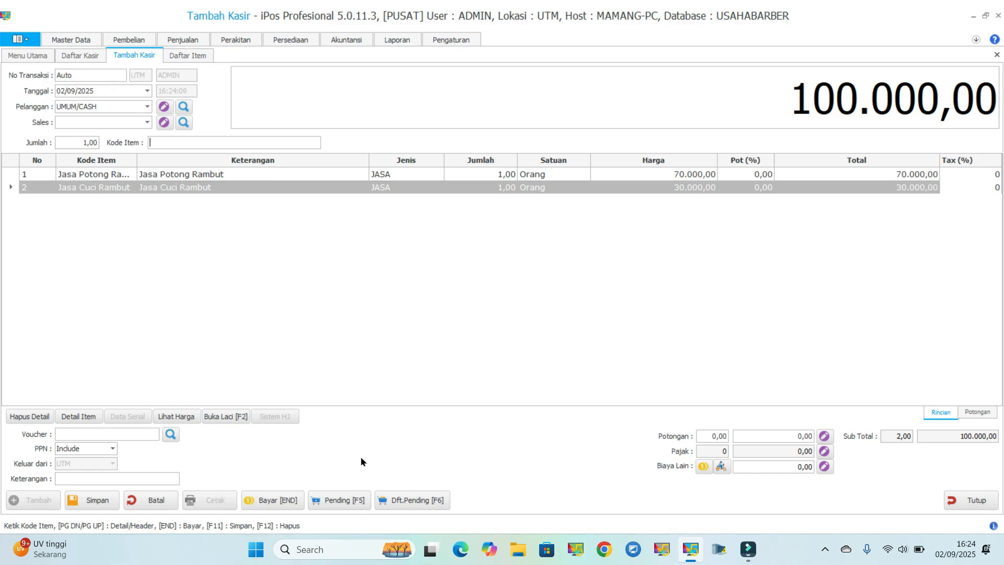
Create a new customer from the sale's customer lookup with the customer's name and the Bronze group, save, and select that customer for the sale.
click(146, 107)
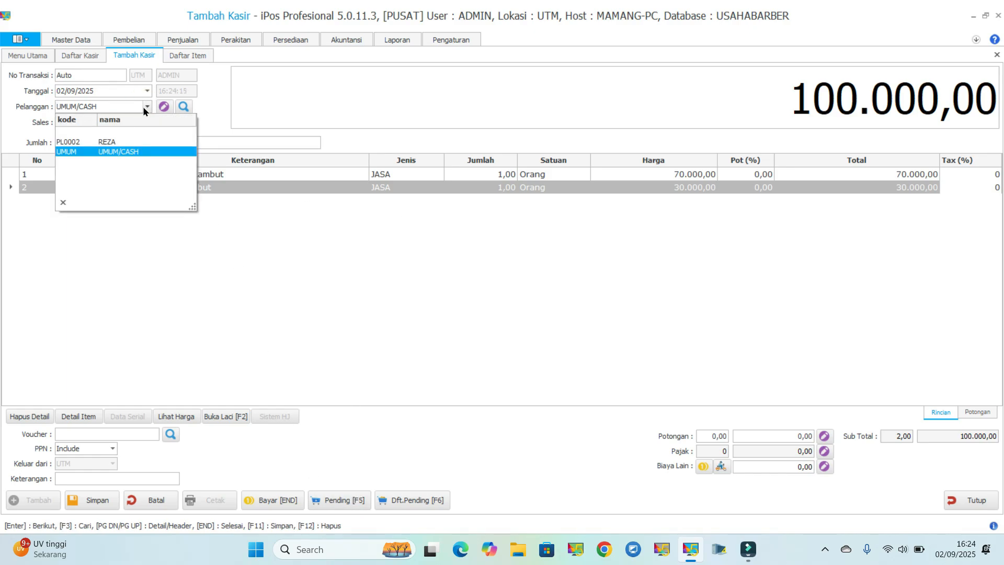
click(183, 106)
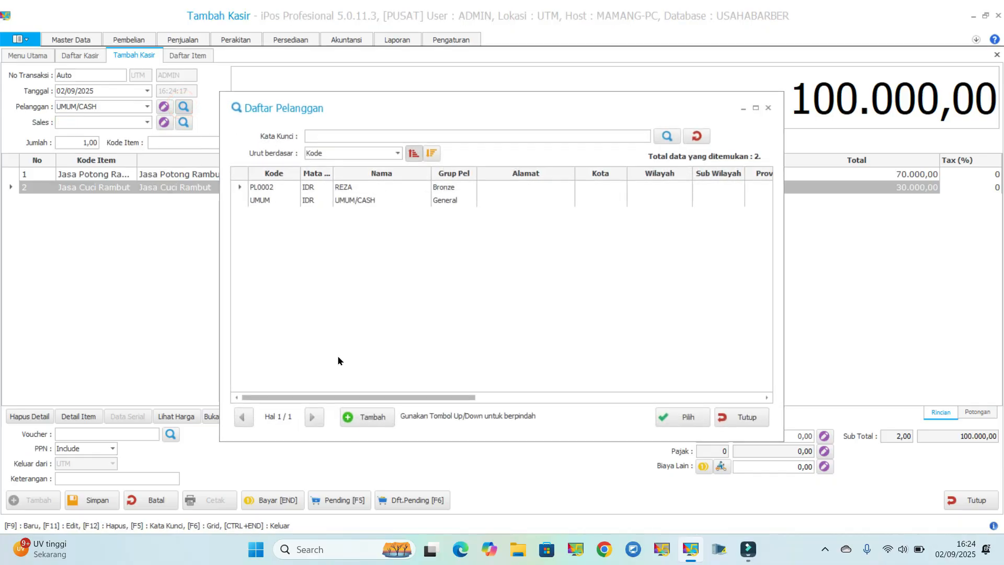
click(371, 418)
click(371, 419)
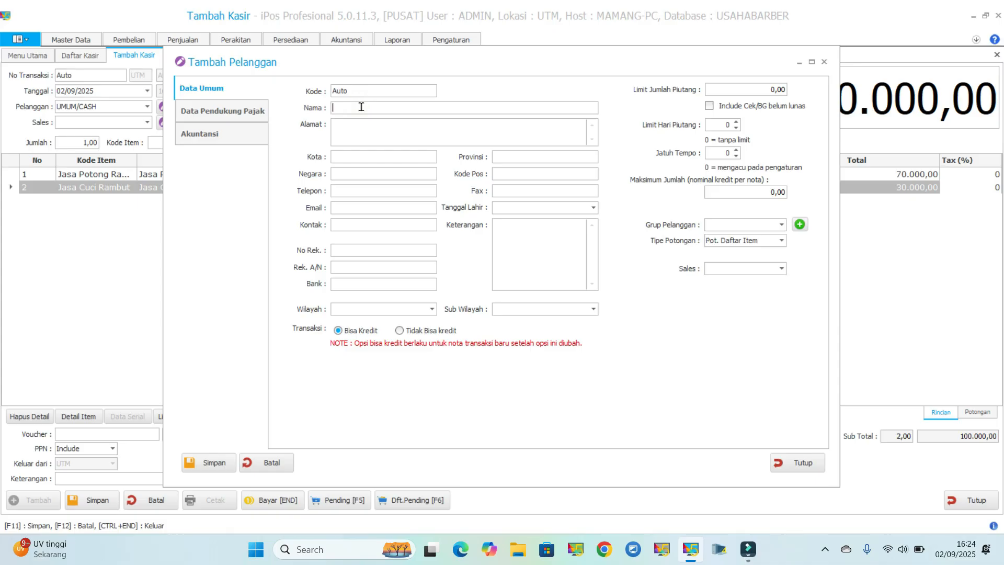
text(DAVID)
click(736, 224)
click(724, 248)
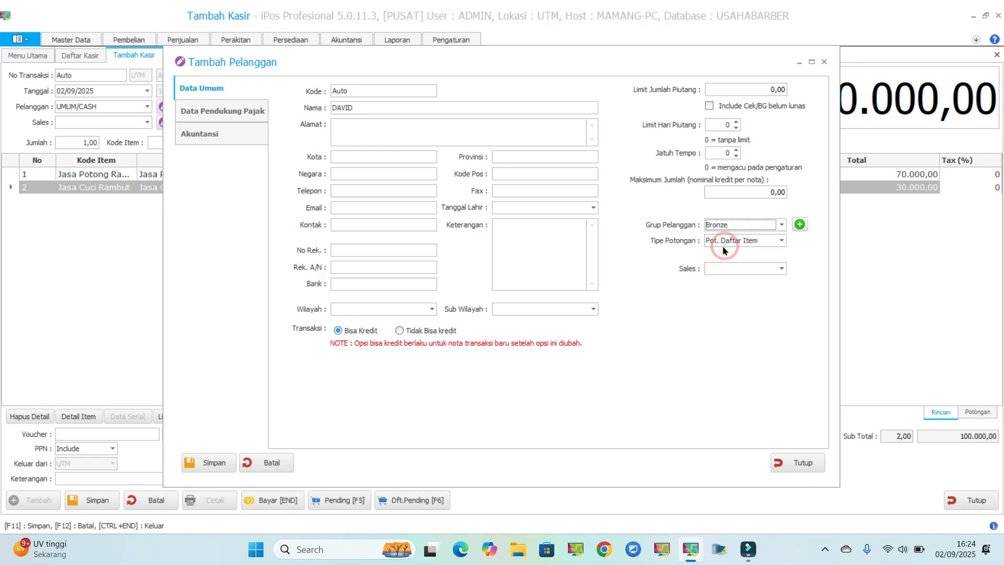
click(207, 463)
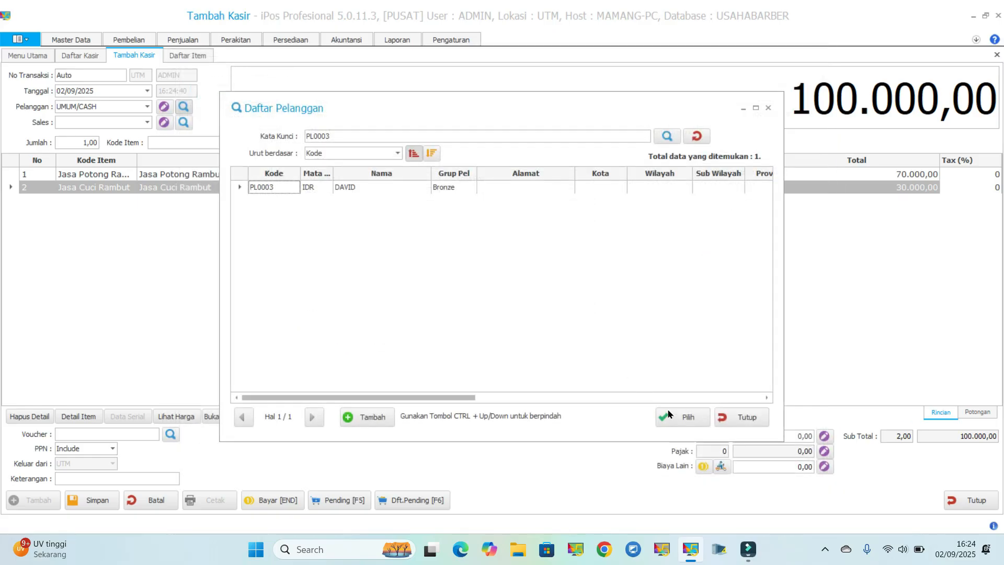
click(412, 188)
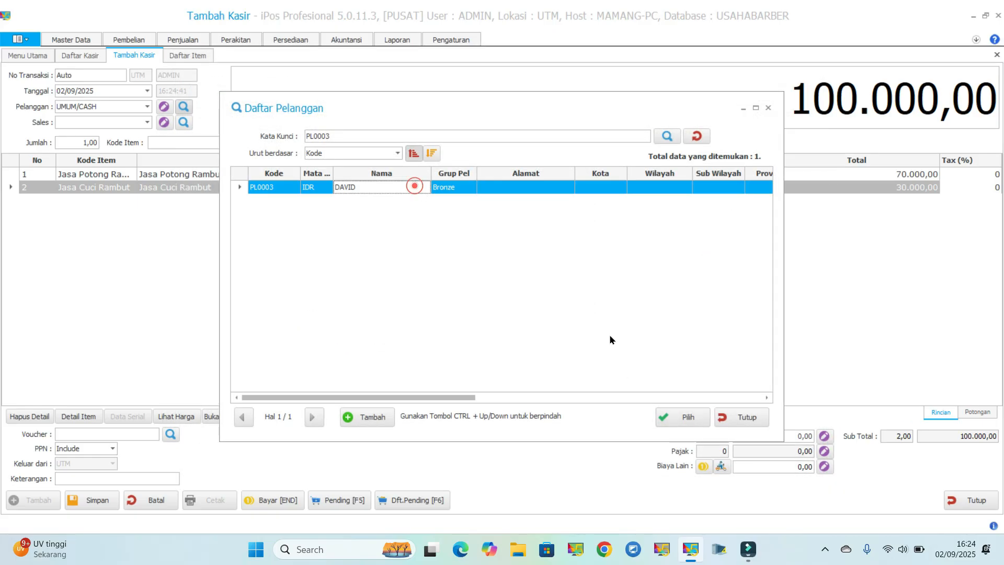
click(669, 418)
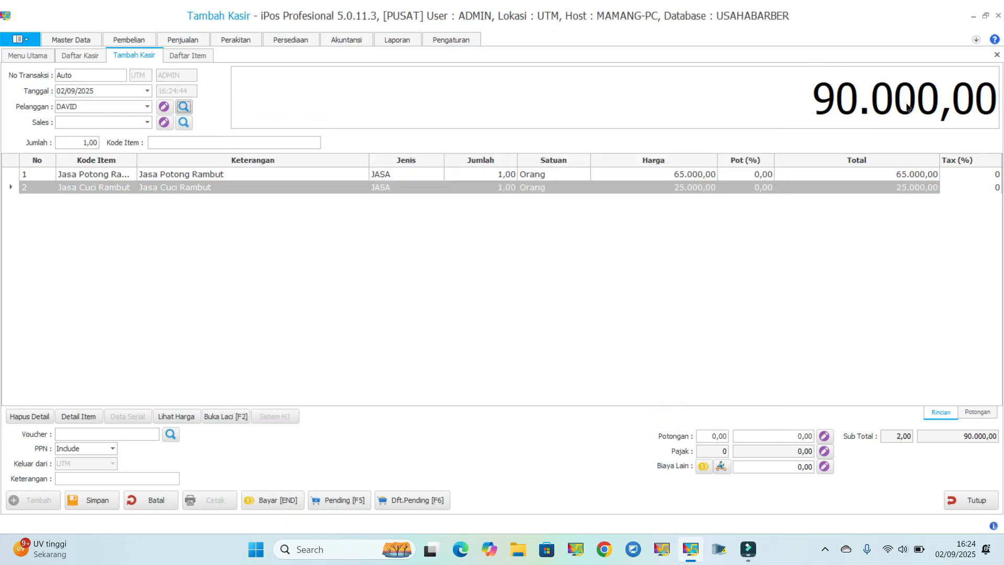
Compare the sale's prices by switching the customer to UMUM/CASH and back to the new Bronze customer.
click(146, 107)
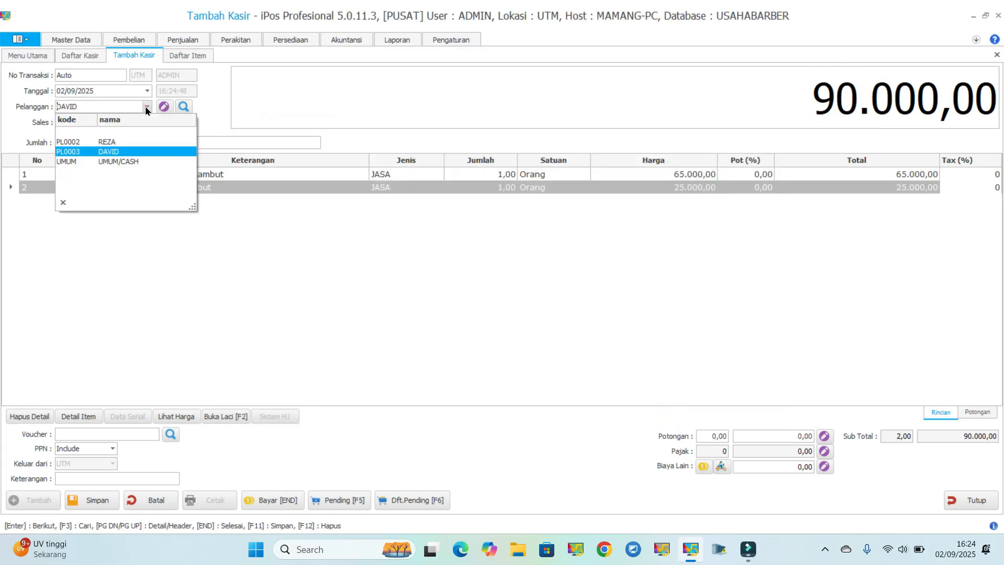
click(131, 163)
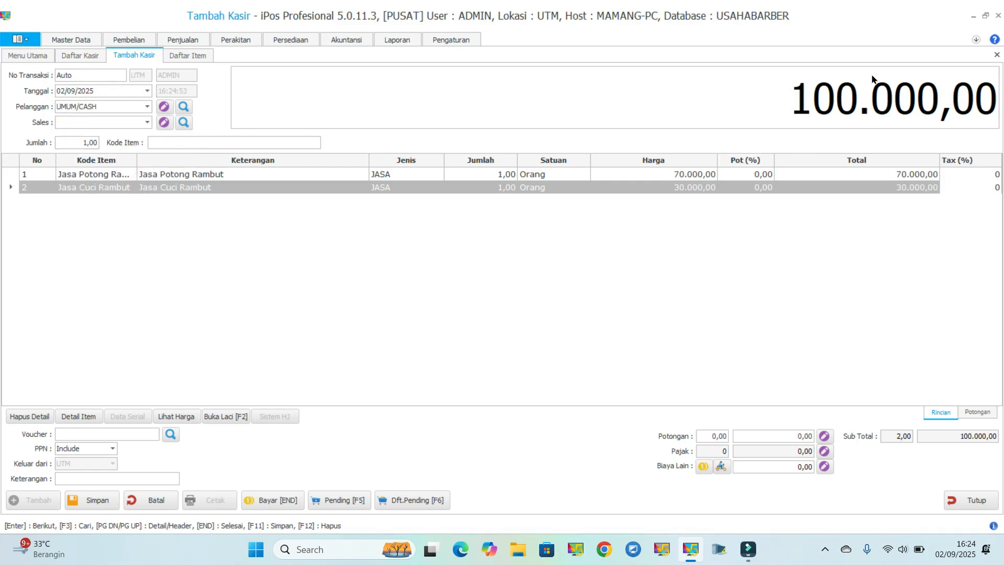
click(147, 108)
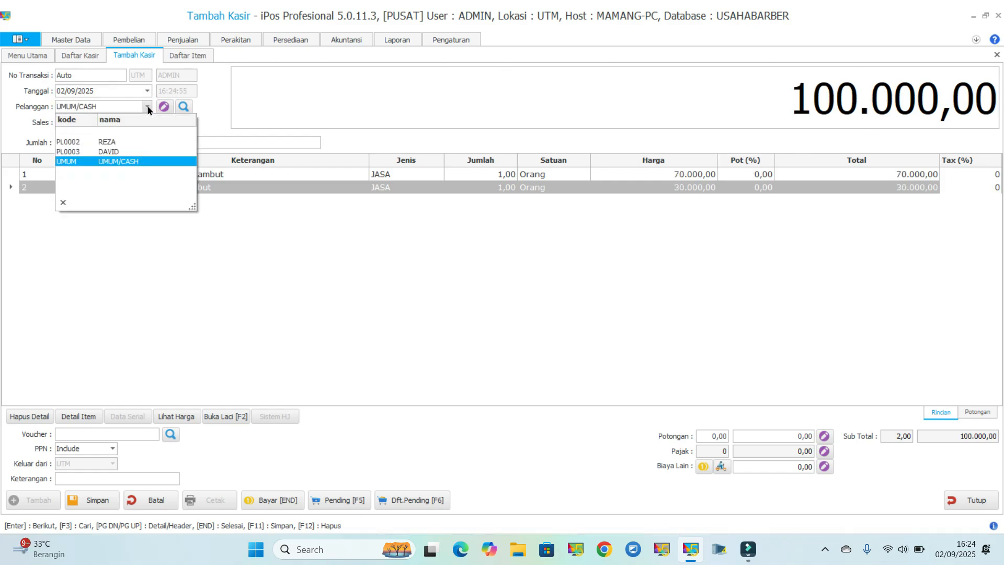
click(120, 152)
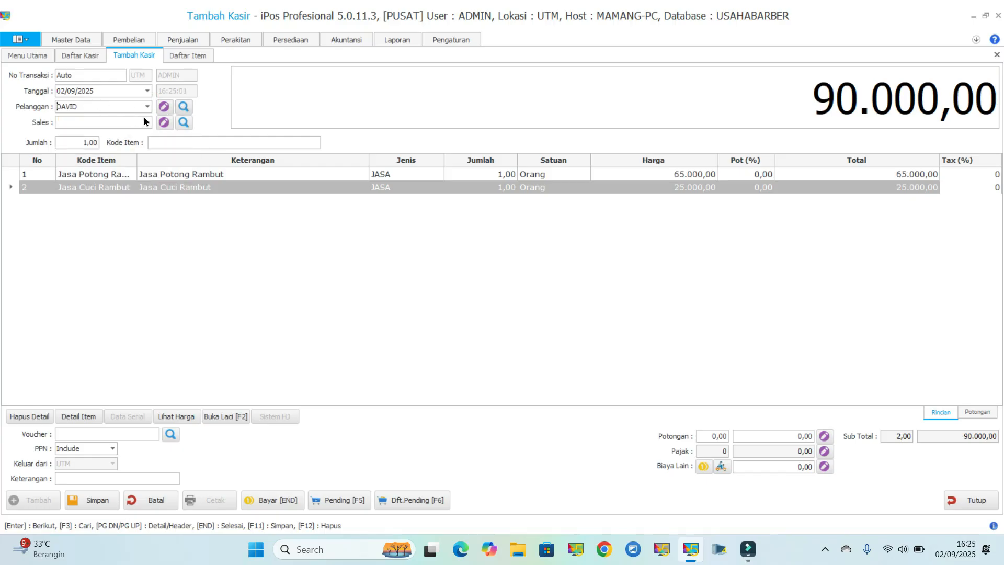
Assign the second barber as Sales for the transaction and set PPN to Non.
click(147, 122)
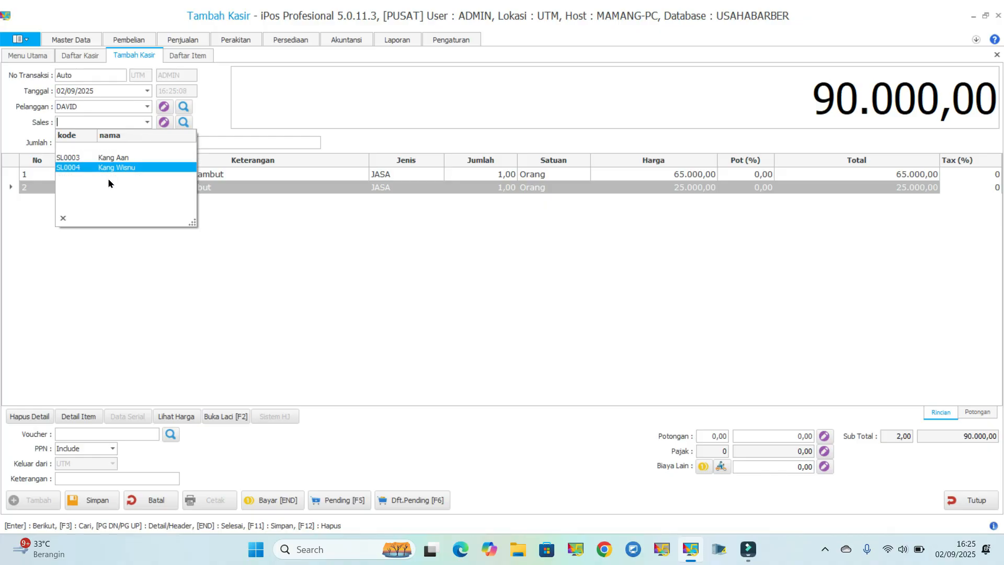
click(116, 167)
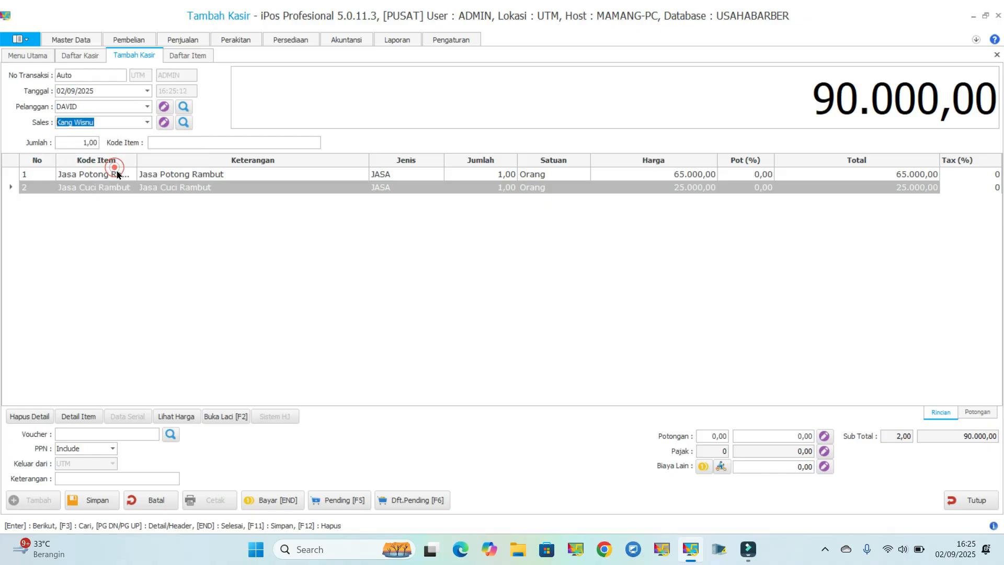
click(184, 245)
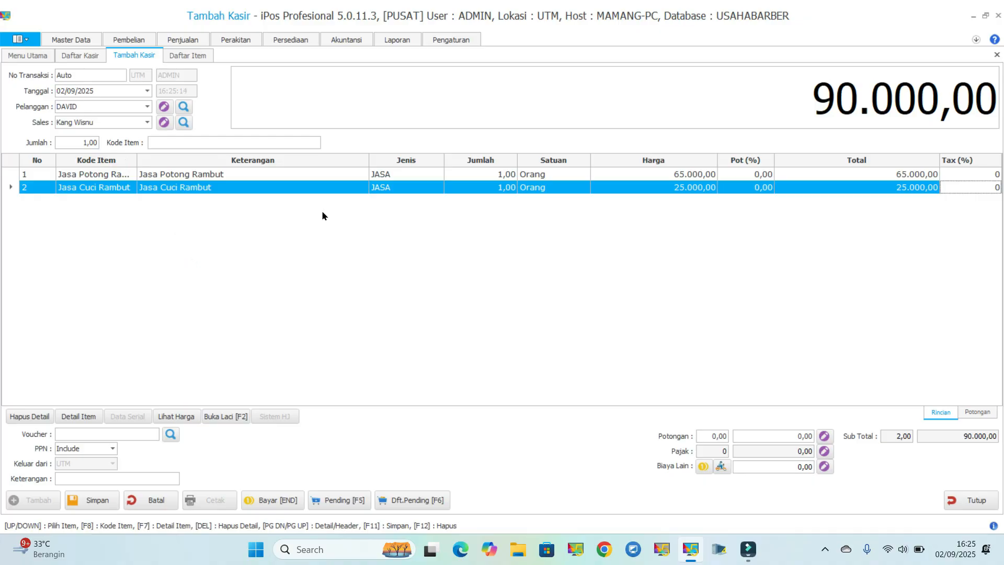
click(112, 448)
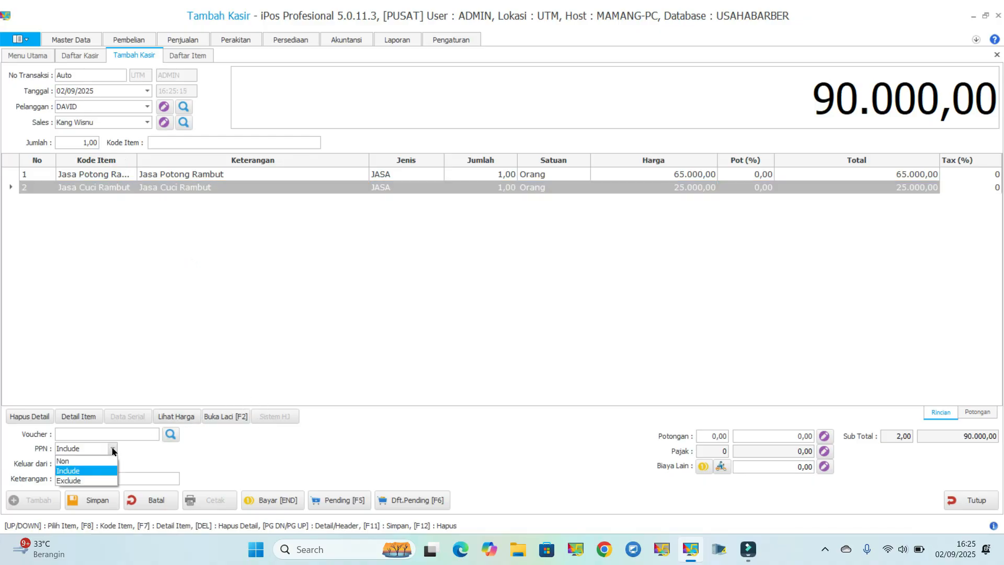
click(90, 462)
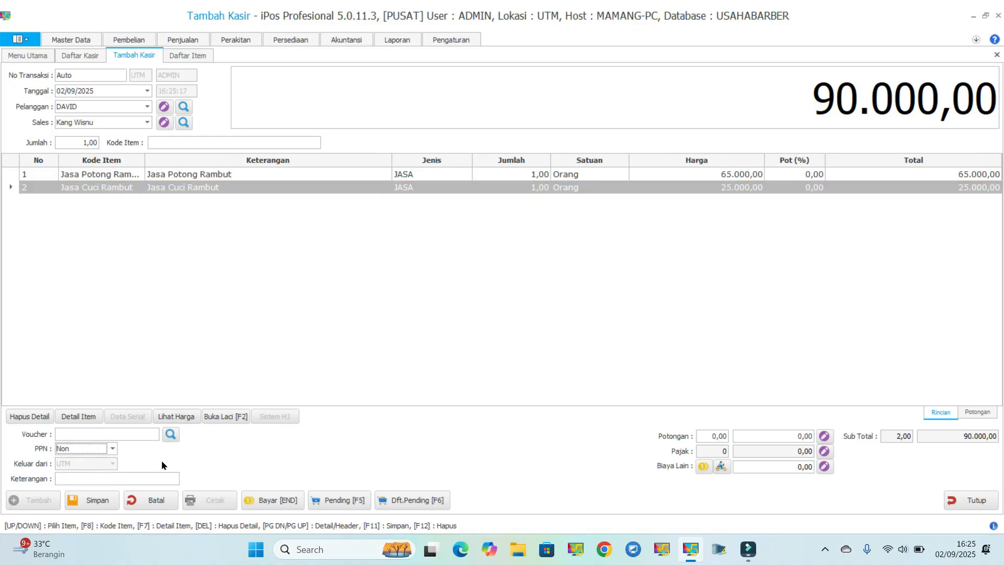
Put the sale on pending with the customer's name as the Keterangan, and dismiss the save message.
click(328, 501)
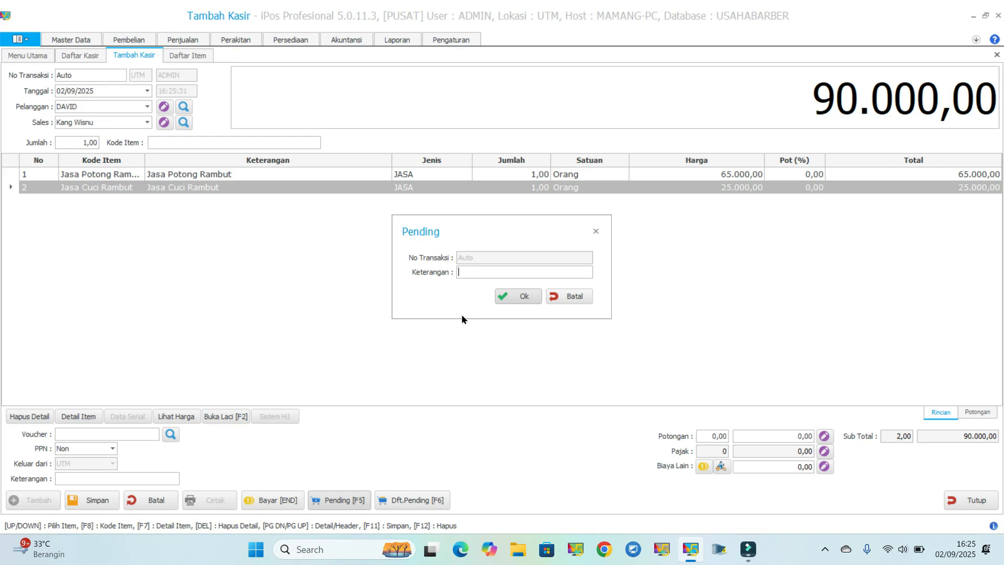
text(PAK DAVID)
click(517, 295)
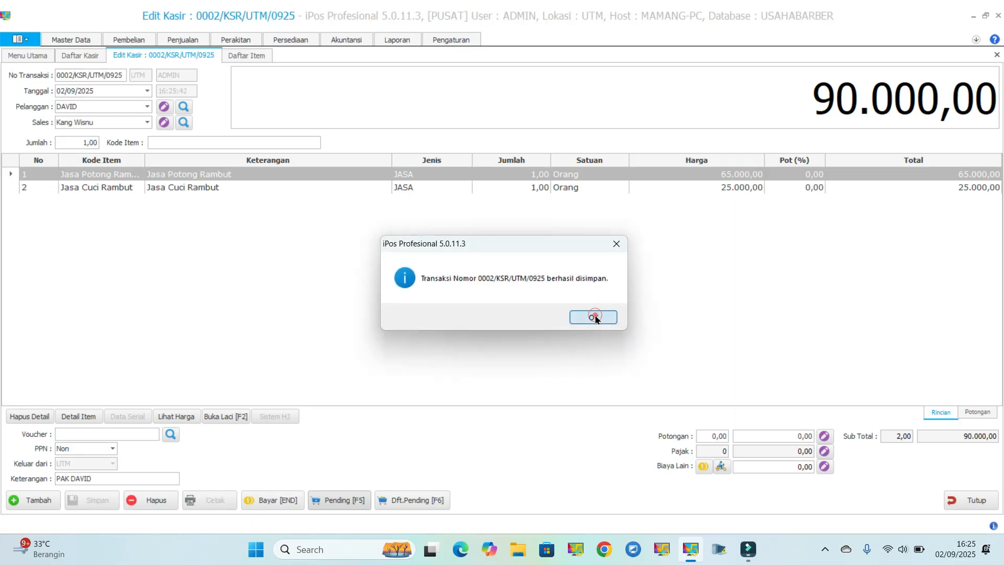
click(594, 317)
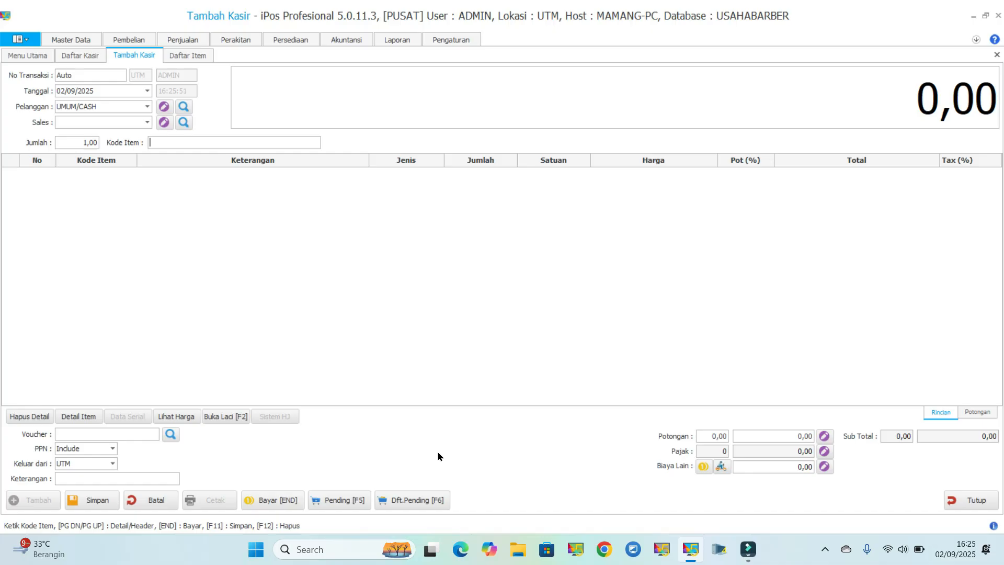
Open the list of pending transactions, discarding the empty sale, and load the customer's pending transaction.
click(402, 501)
click(543, 321)
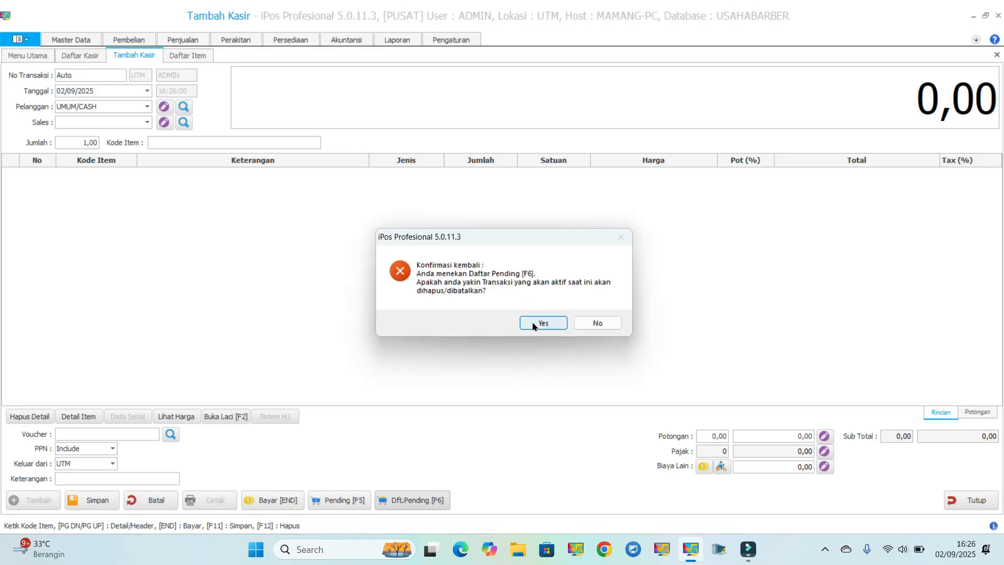
click(533, 324)
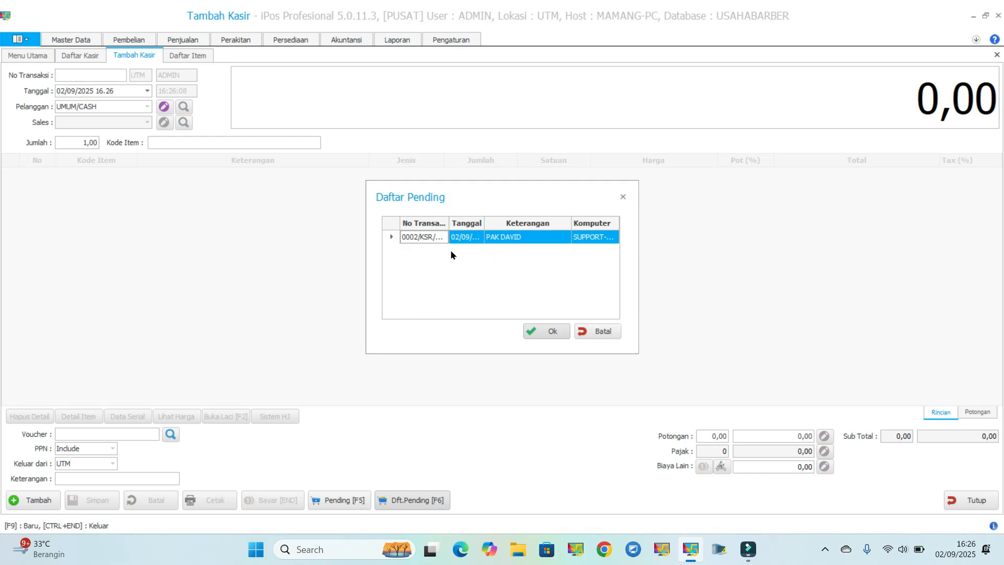
click(523, 237)
click(548, 333)
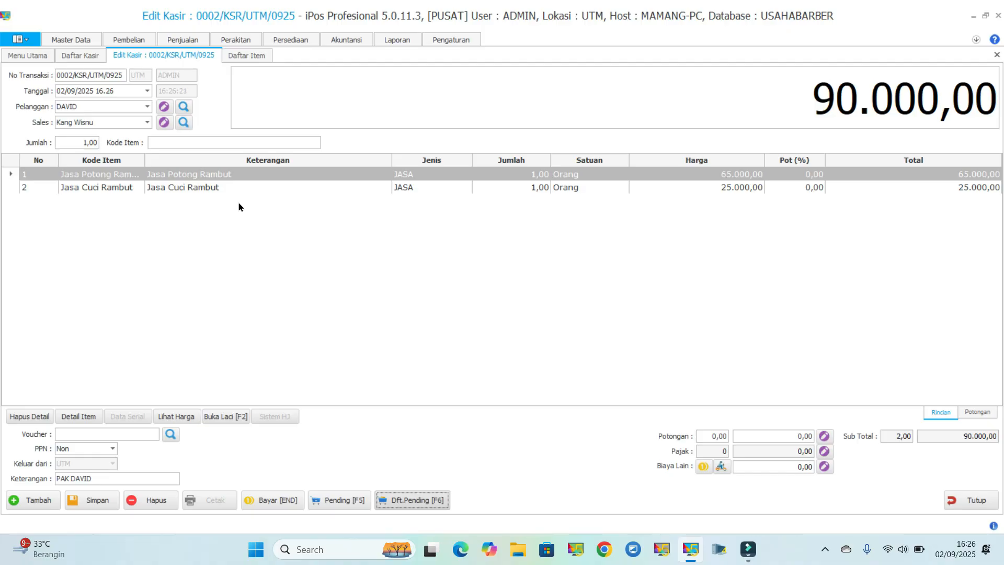
Search the items for "pomad" and add one Pomade to the reopened sale.
click(208, 141)
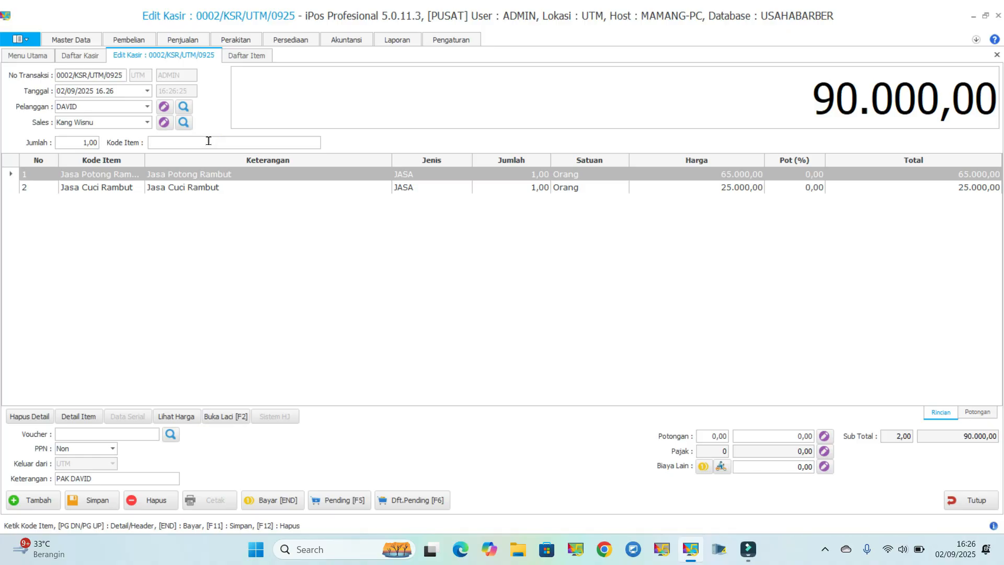
text(poda)
key(Return)
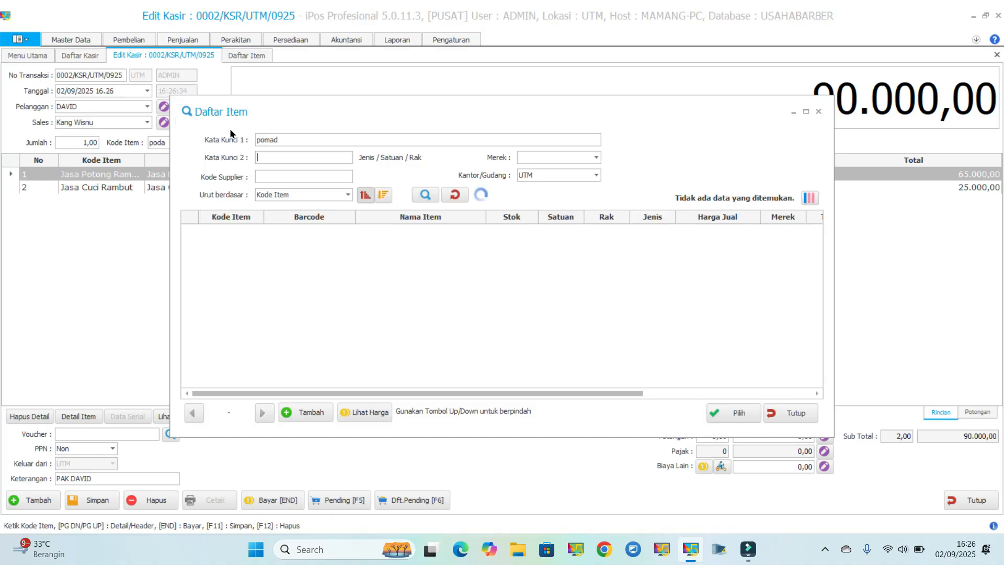
click(384, 230)
click(729, 413)
click(343, 259)
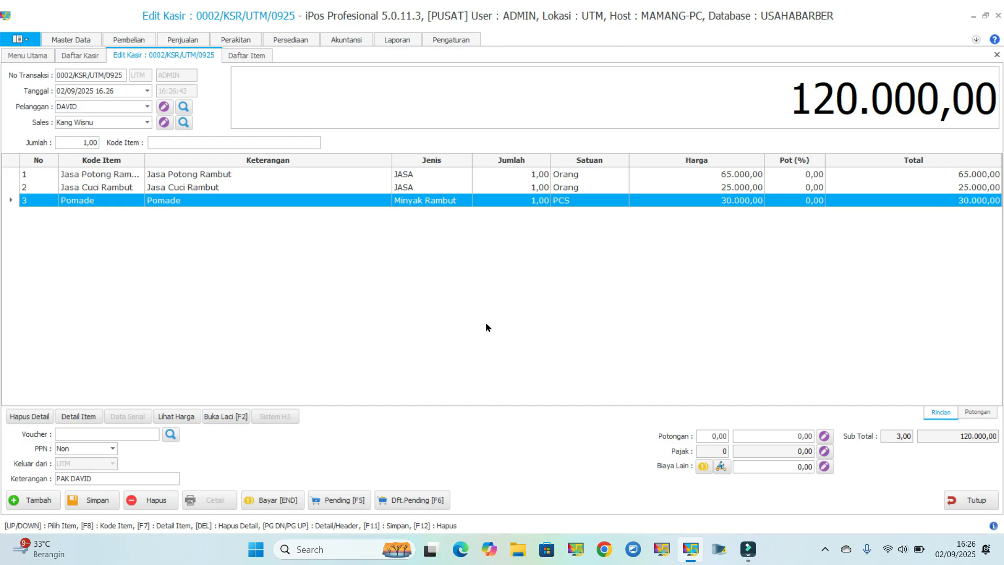
Pay the sale with 200.000 in cash (Tunai), save it without printing, and close the payment dialog.
click(271, 501)
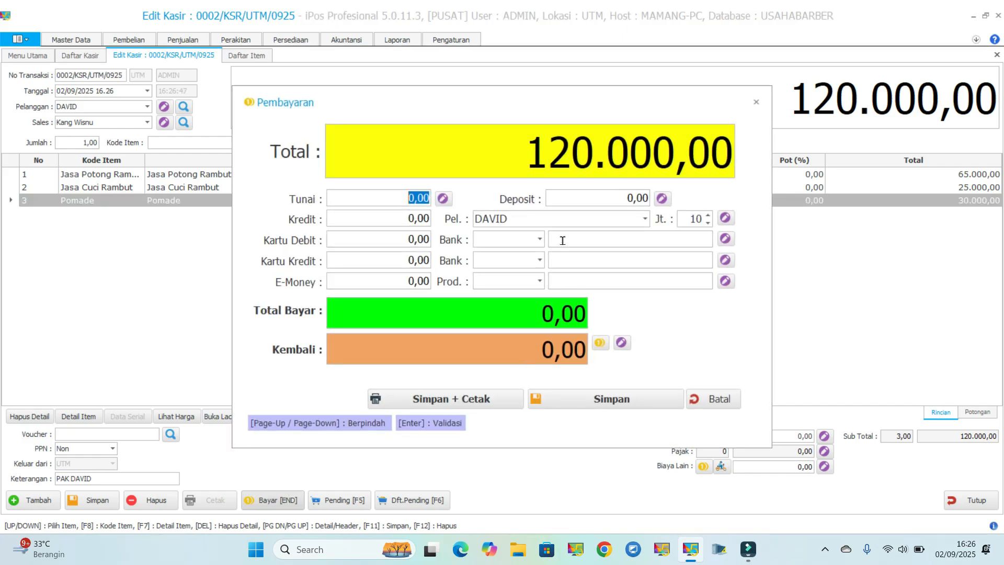
text(1)
key(BackSpace)
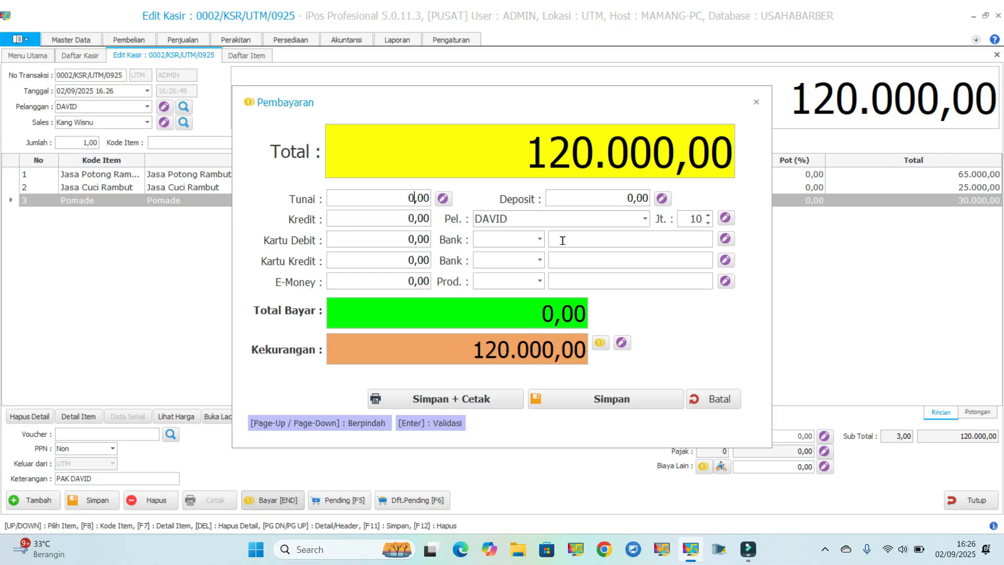
text(200000)
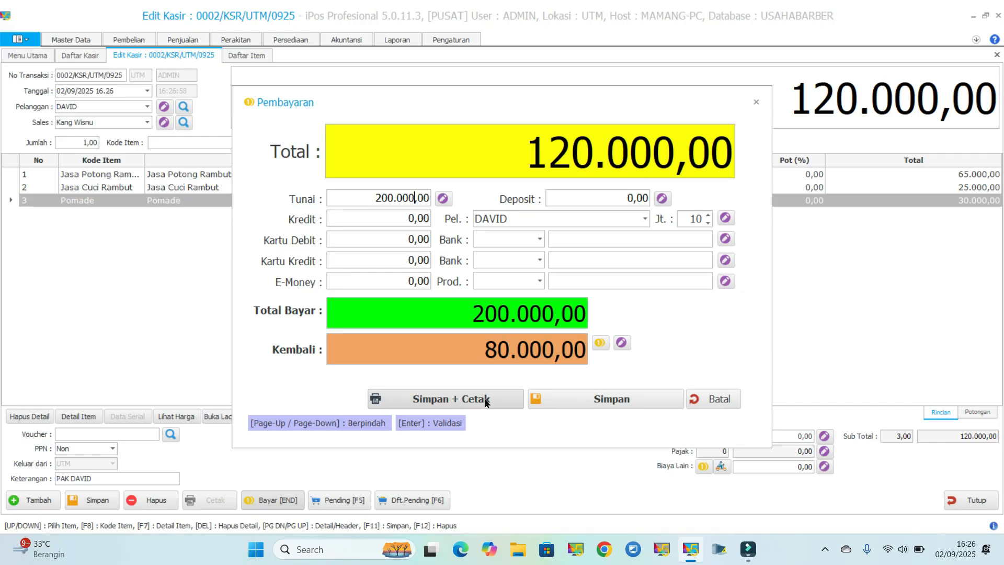
click(599, 397)
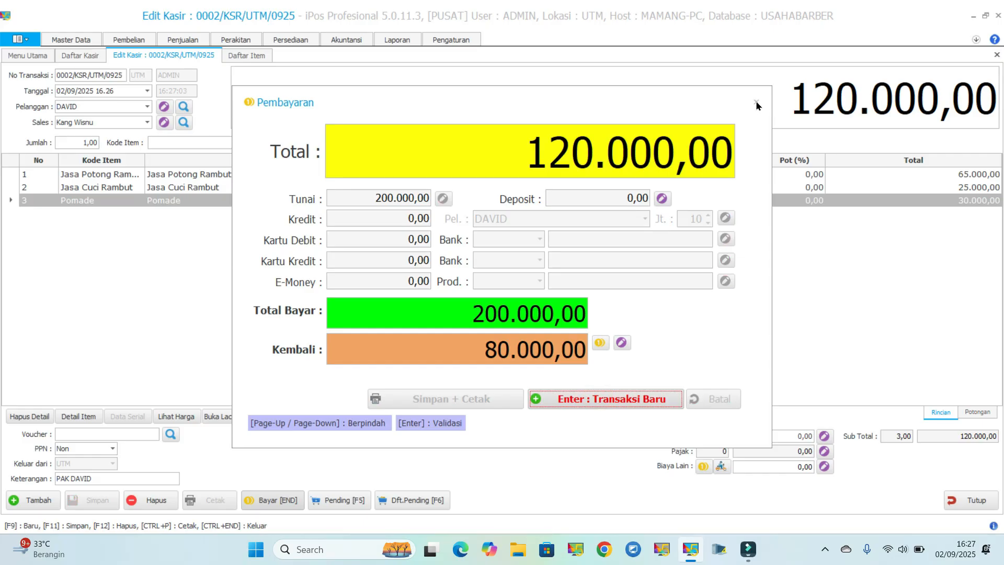
click(757, 105)
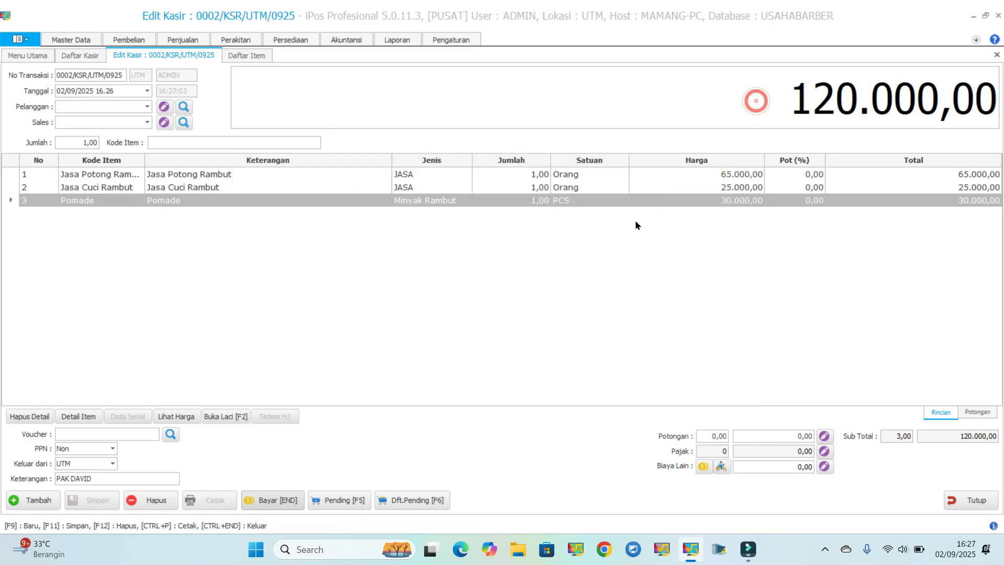
Close the empty cashier entry, the item list and the cashier list to return to the main menu.
click(950, 501)
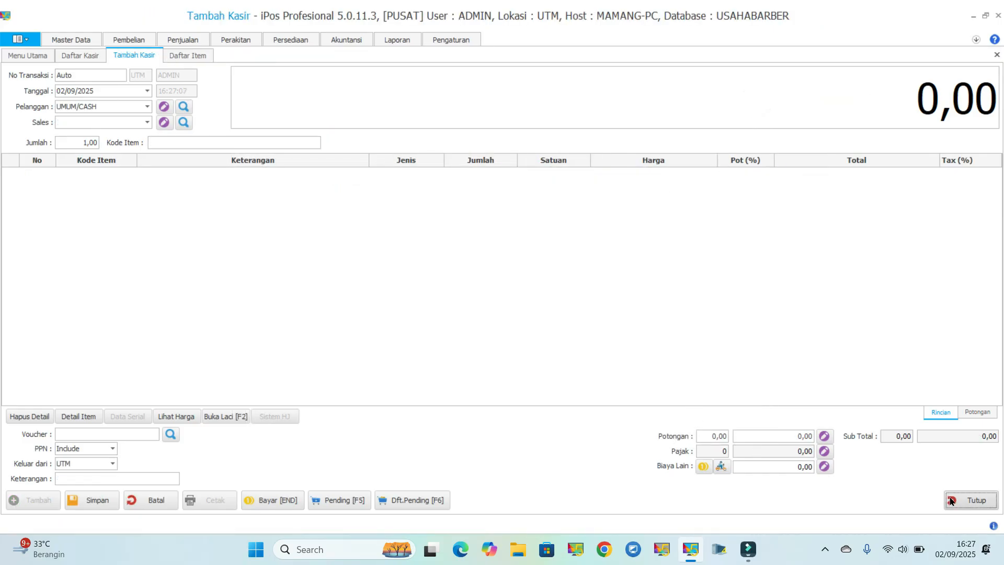
click(538, 318)
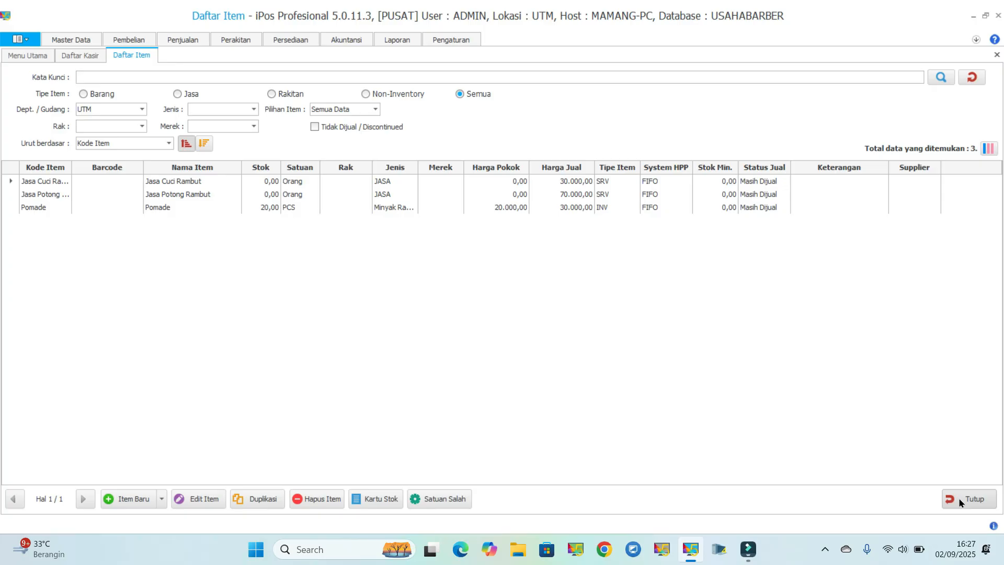
click(960, 502)
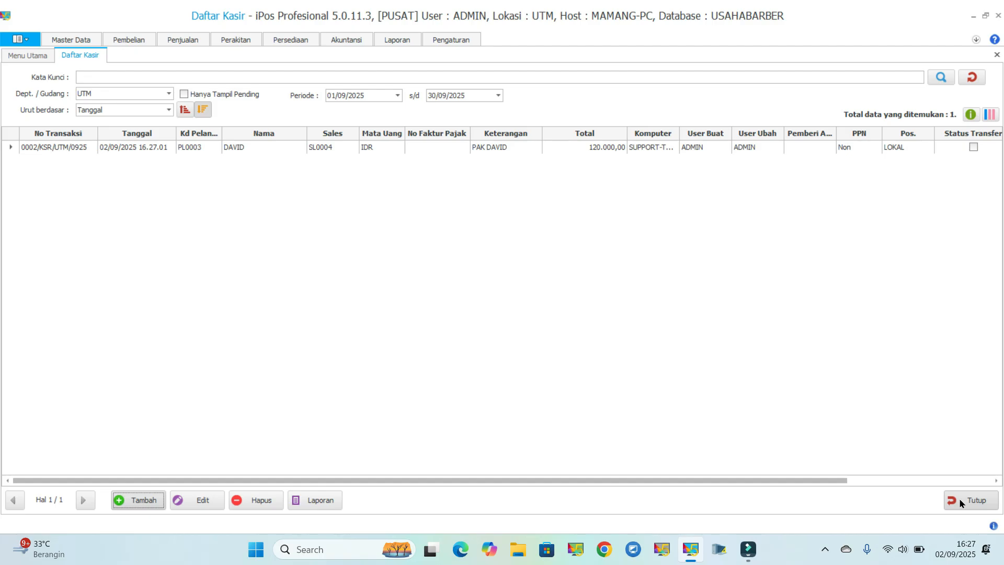
click(961, 502)
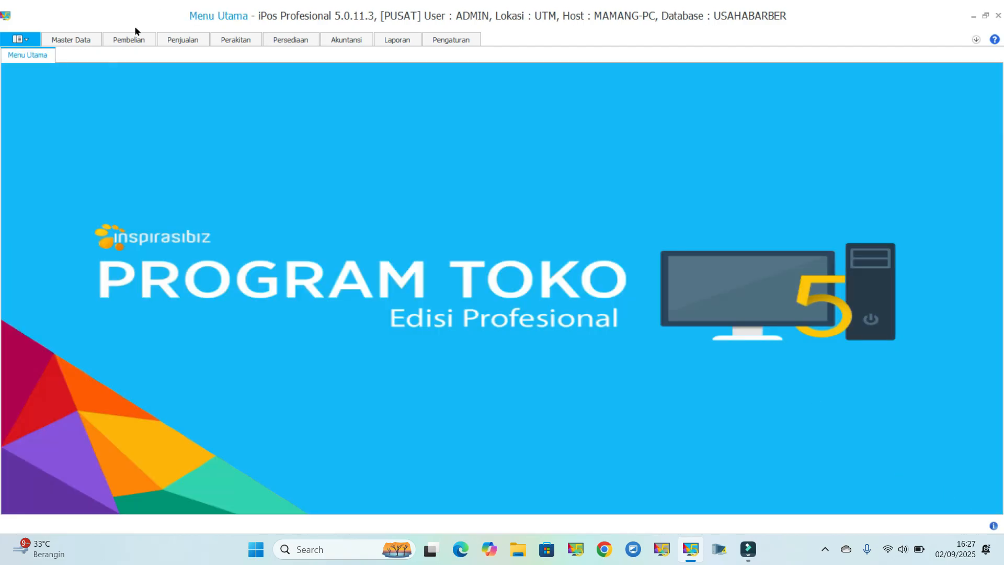
Add a new sales commission payment and select the second barber as Sales.
click(172, 42)
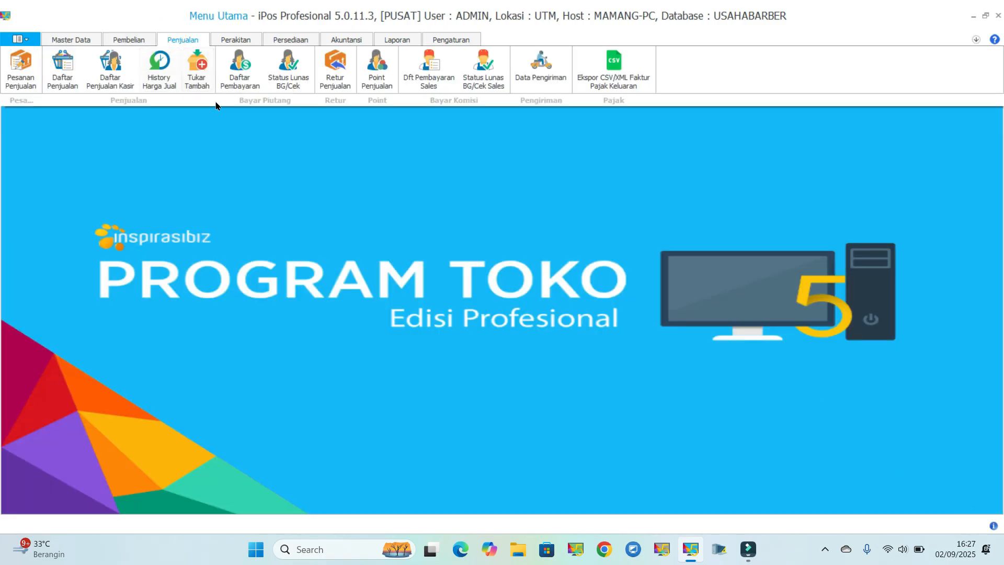
click(429, 68)
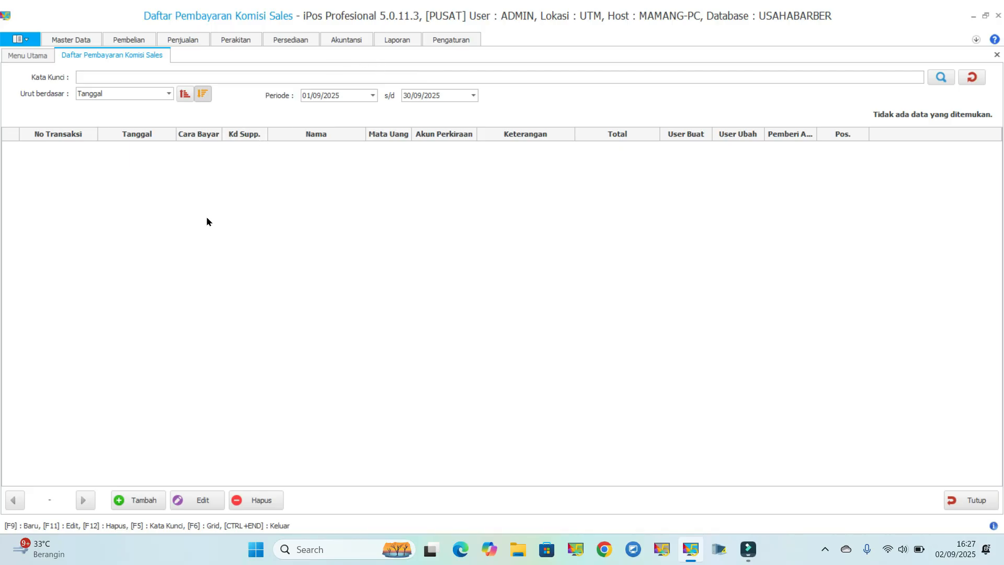
click(146, 498)
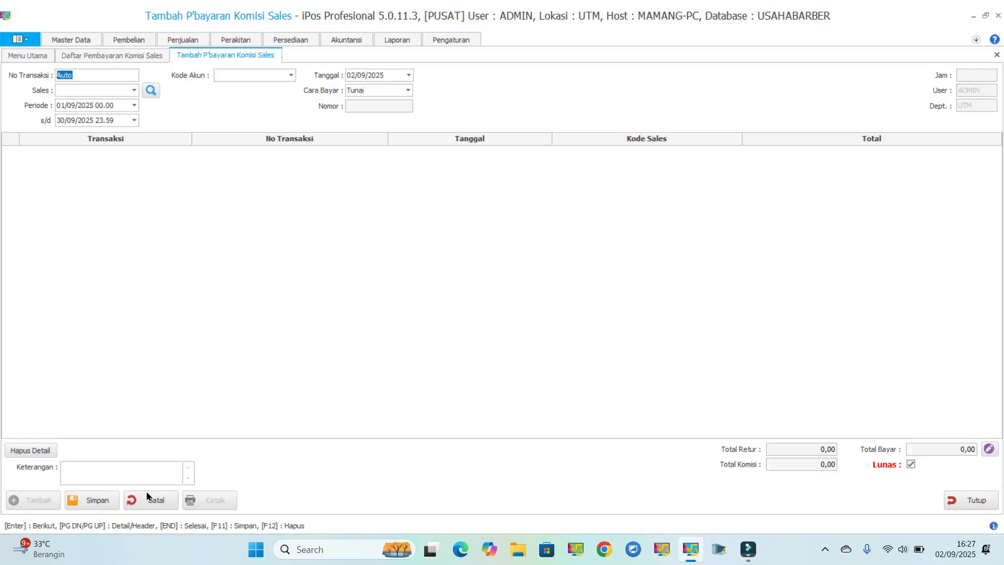
click(134, 91)
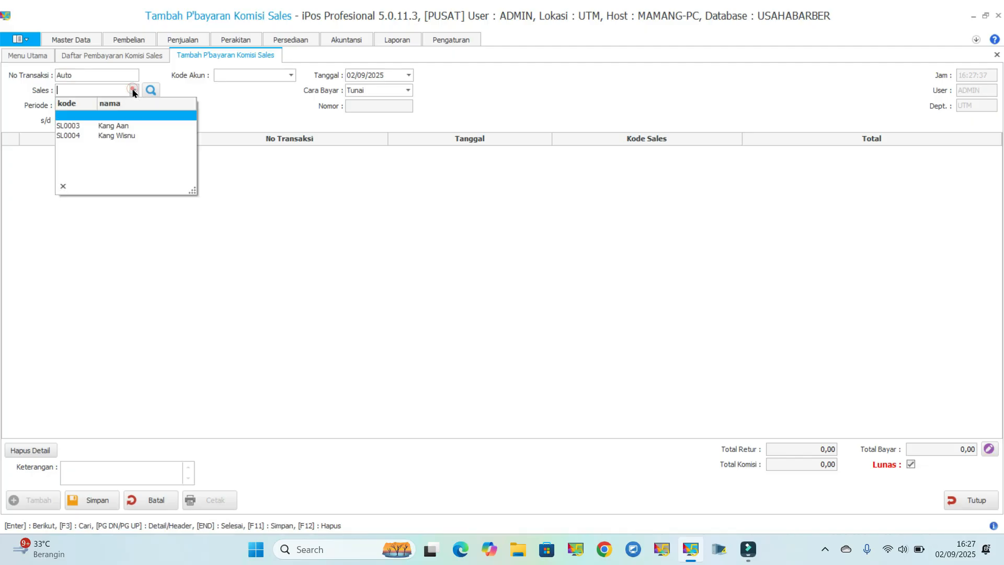
click(111, 136)
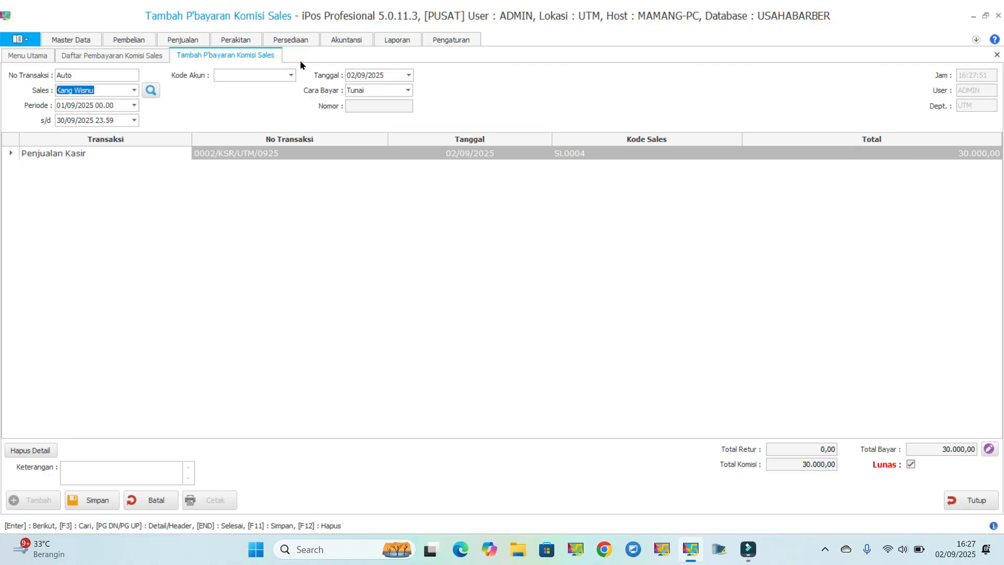
Set the commission payment's Kode Akun to 1-1110 - KAS KECIL, save it, and close the form.
click(292, 75)
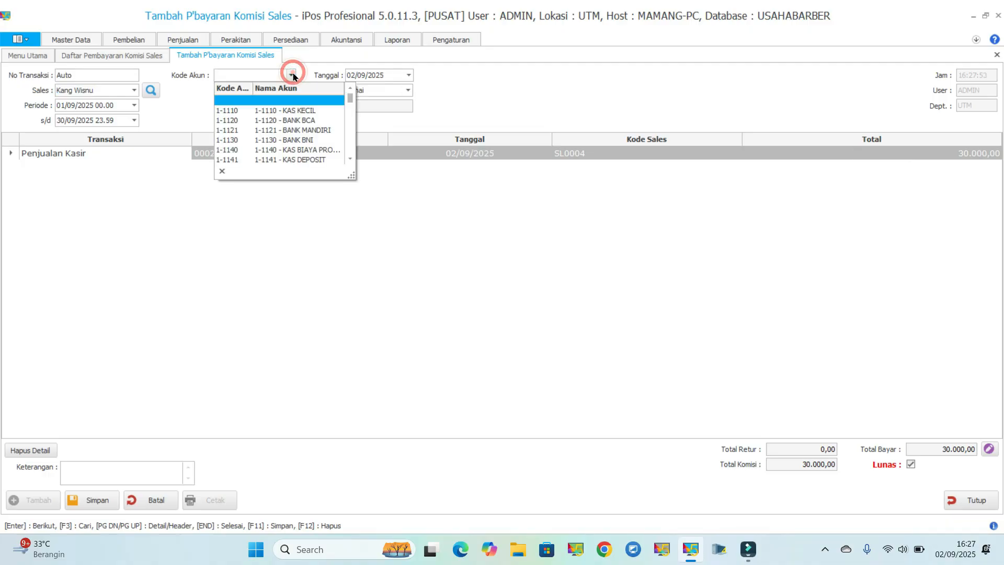
click(301, 114)
click(281, 219)
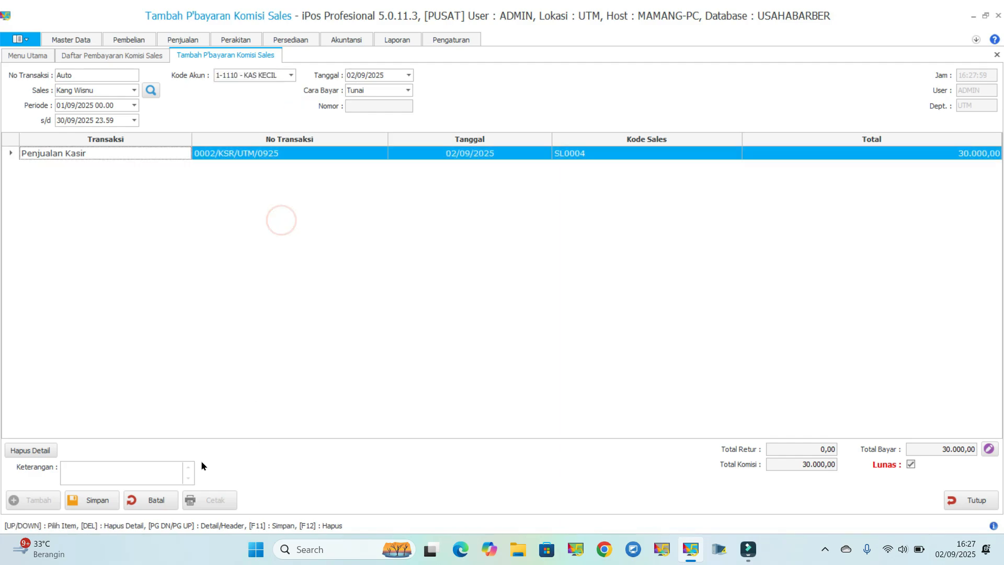
click(84, 500)
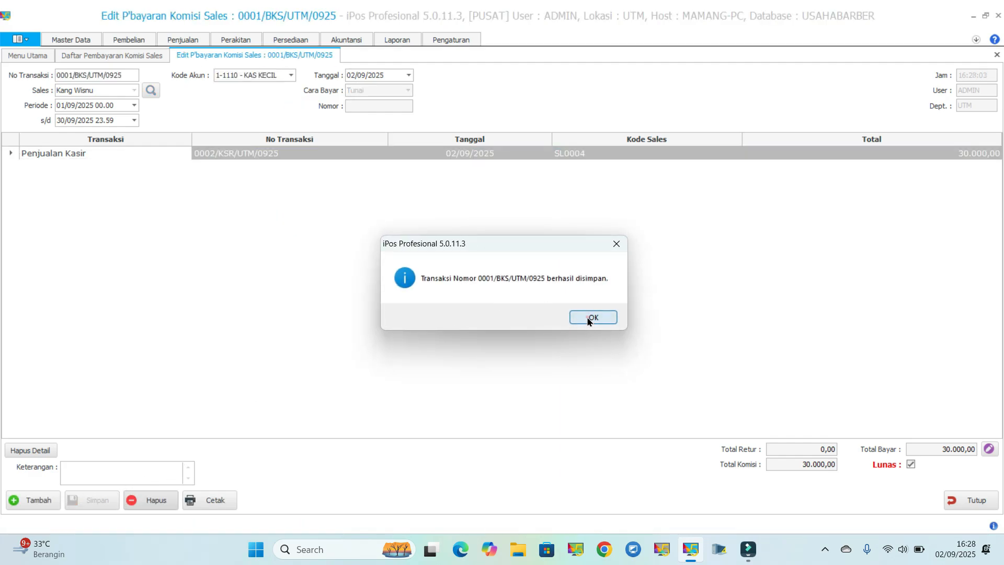
click(592, 318)
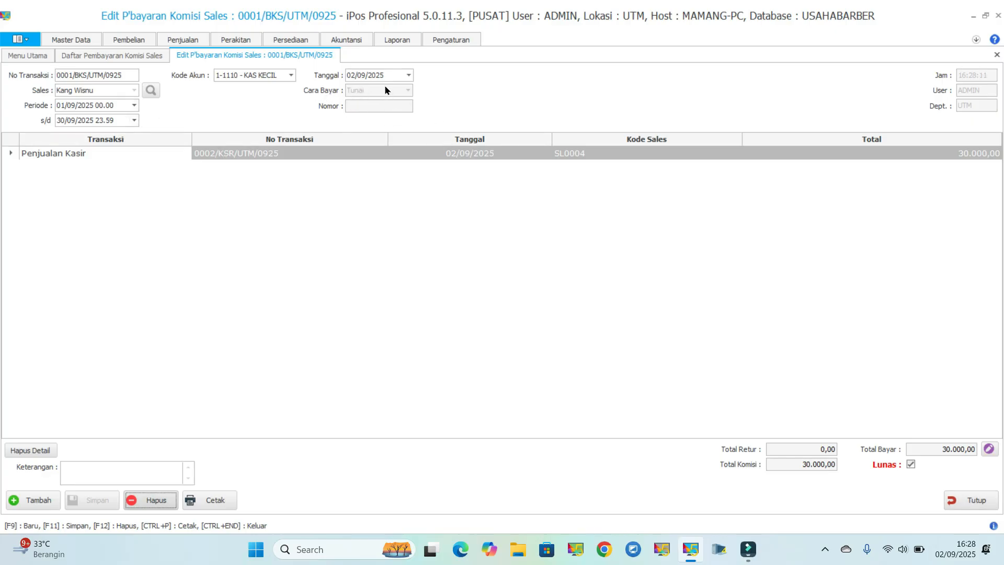
click(965, 501)
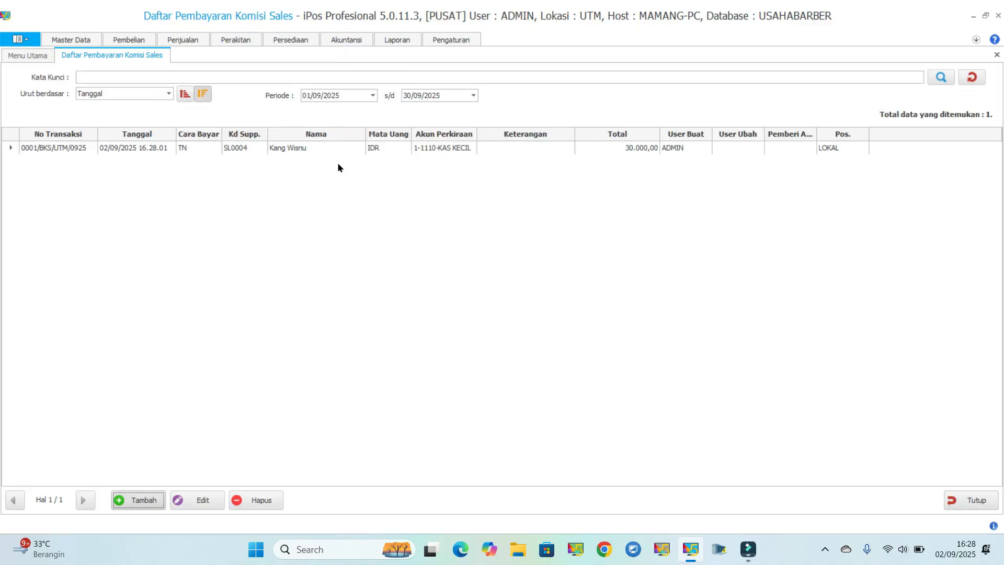
Check the available Cara Bayar options in a new commission payment, and close it without saving.
click(134, 500)
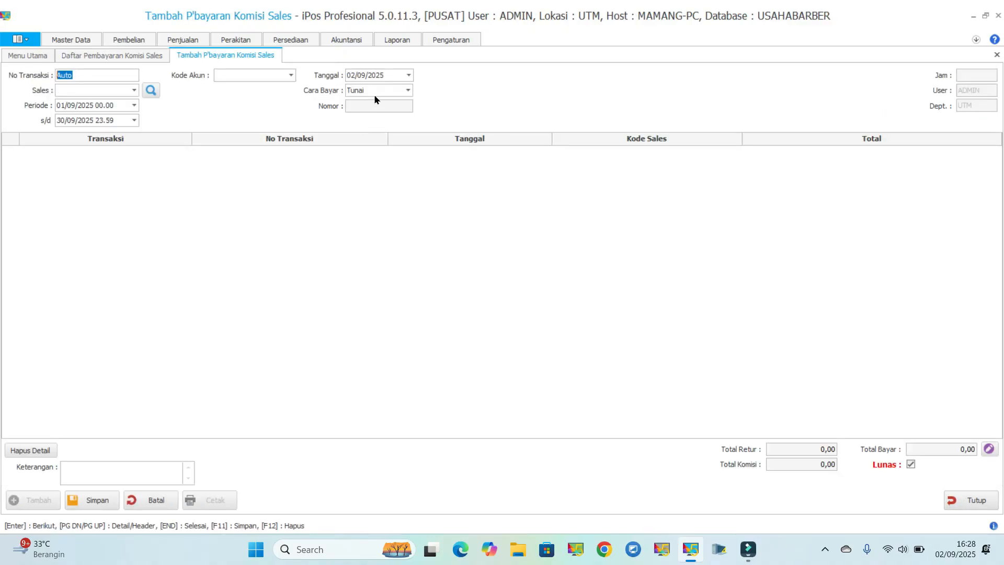
click(386, 89)
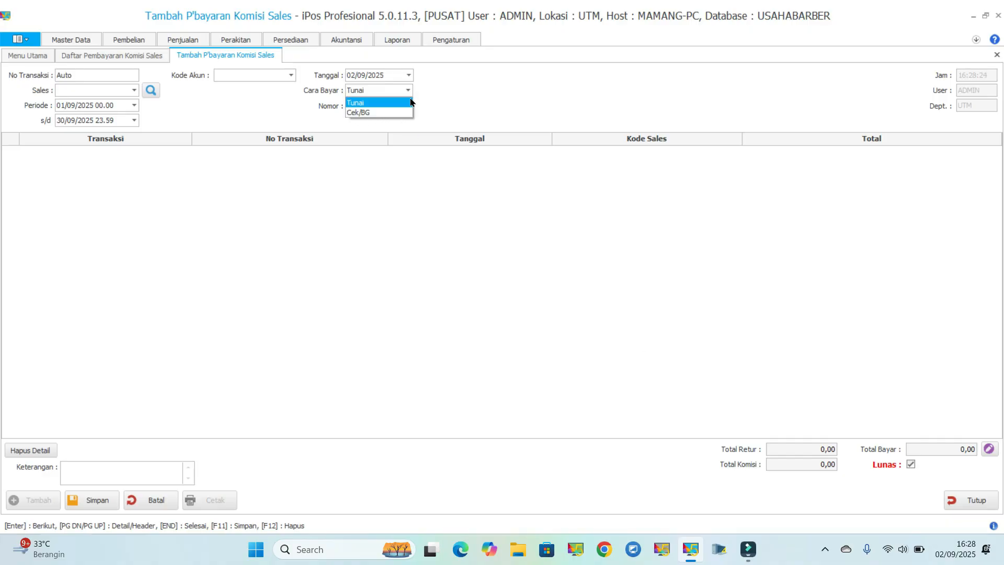
click(449, 110)
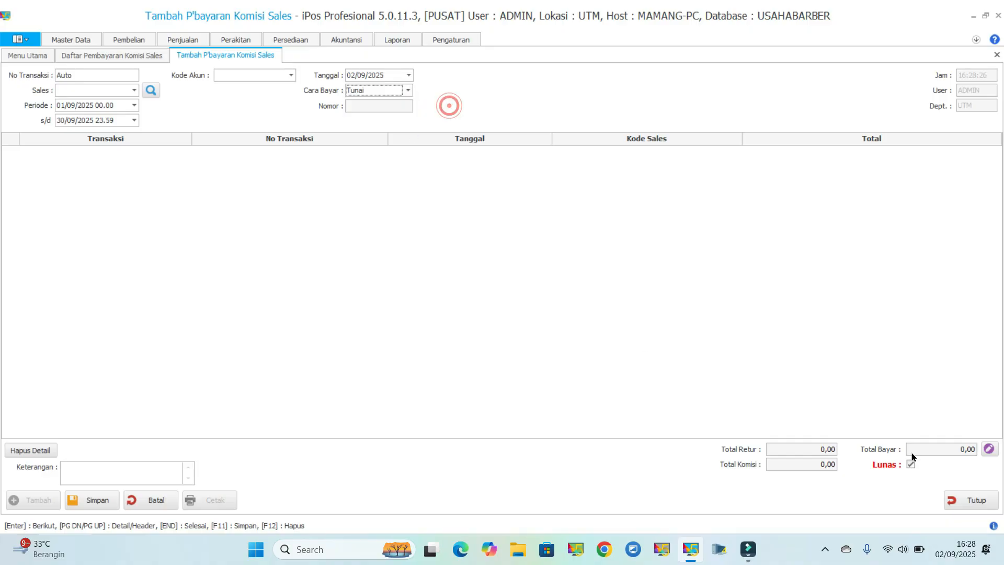
click(957, 499)
click(540, 316)
click(304, 151)
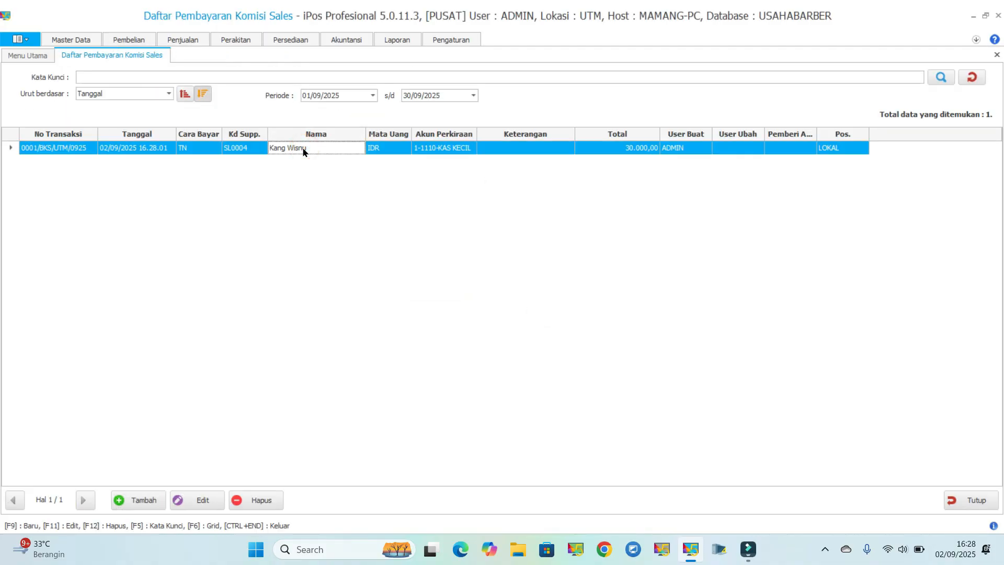
Preview the Laporan Penjualan Rekap sales report in a maximized window, and return to the report selection.
click(395, 40)
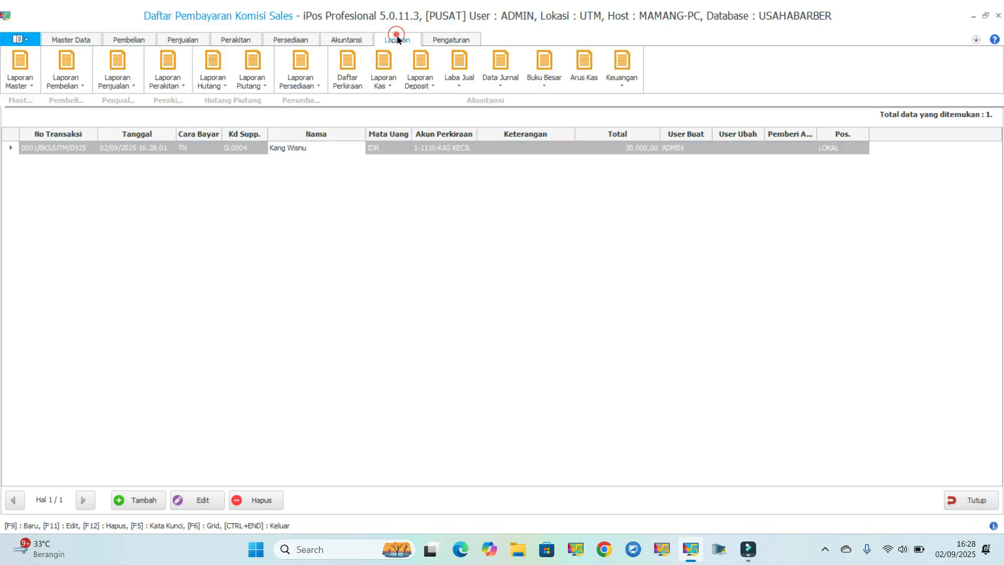
click(110, 73)
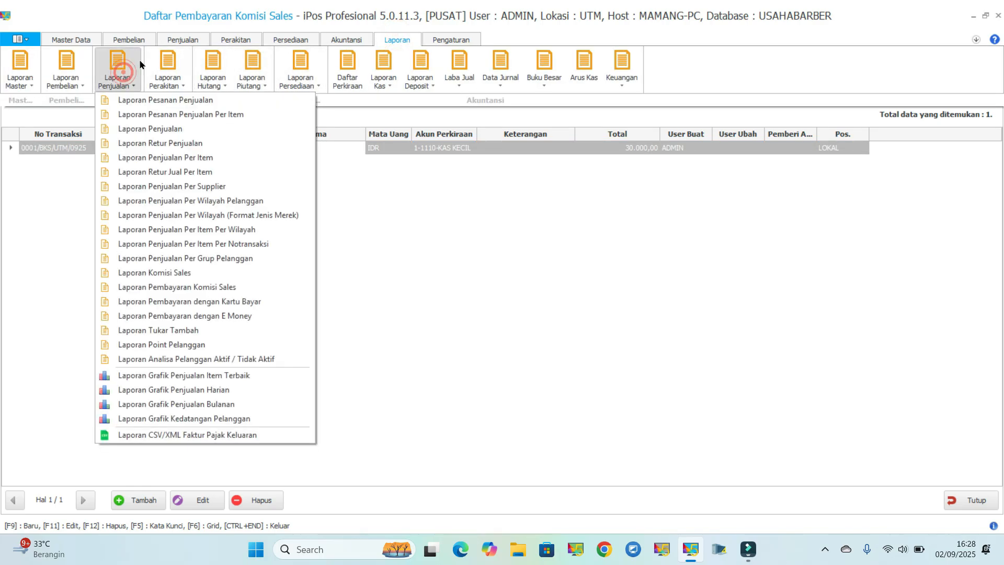
click(162, 129)
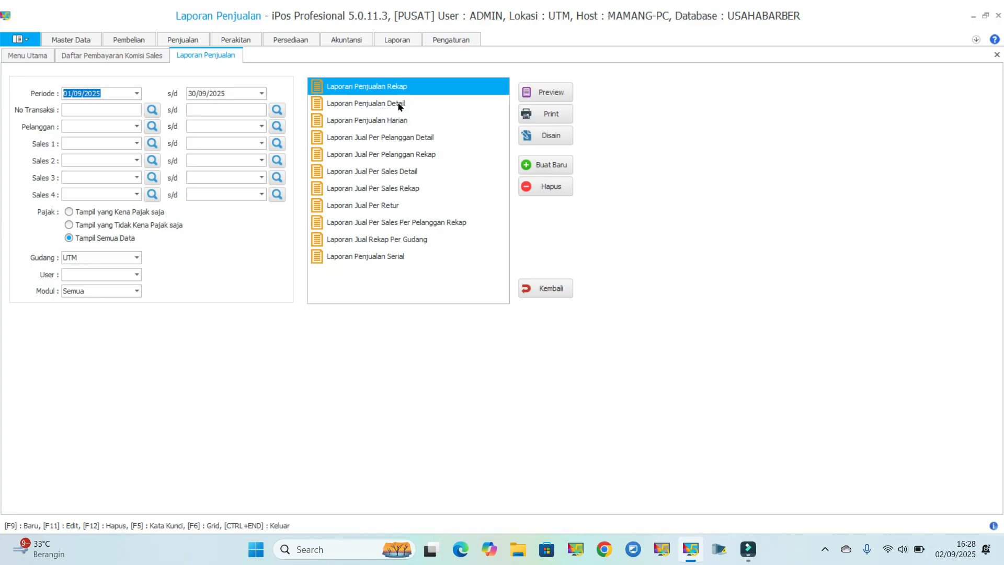
click(521, 98)
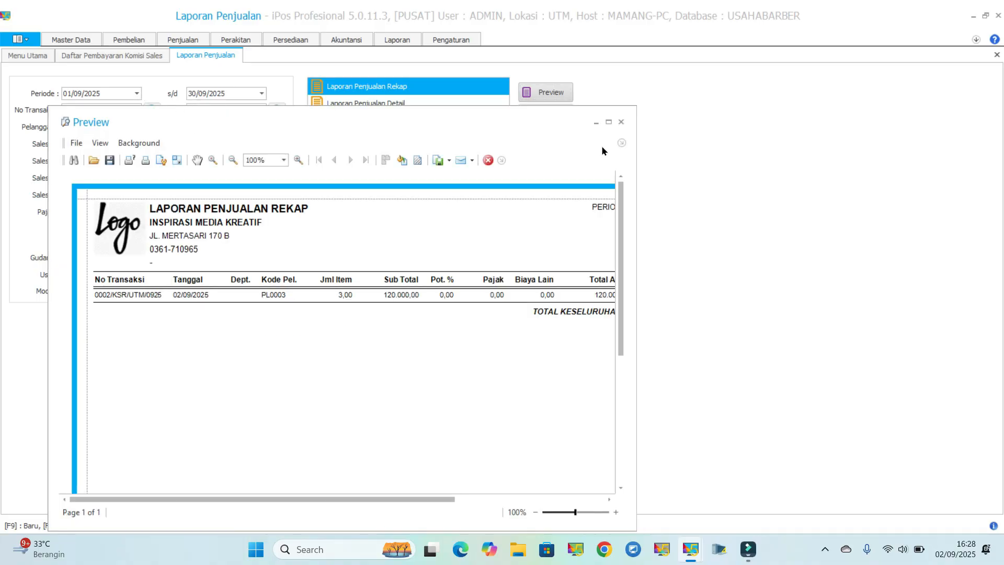
click(610, 123)
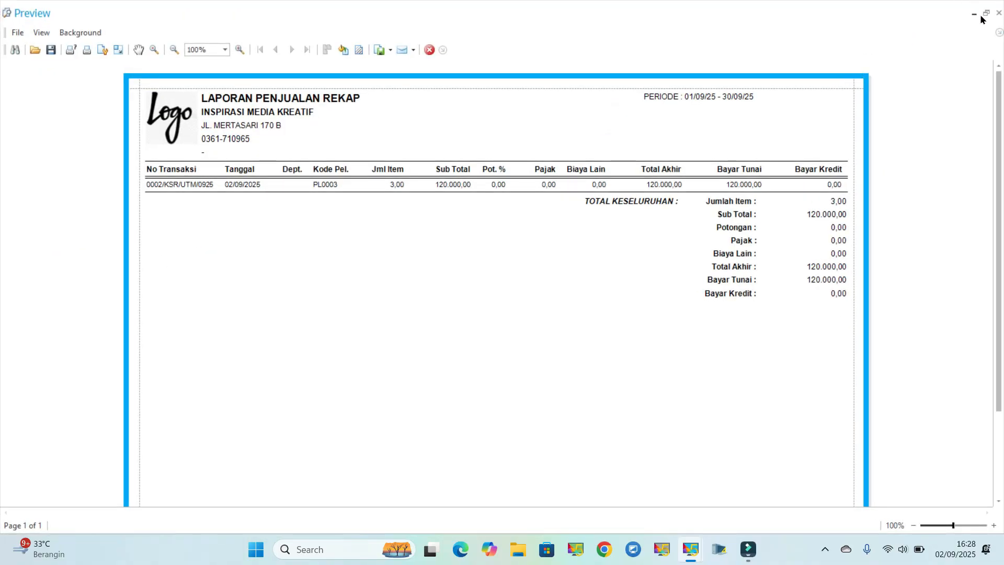
click(974, 14)
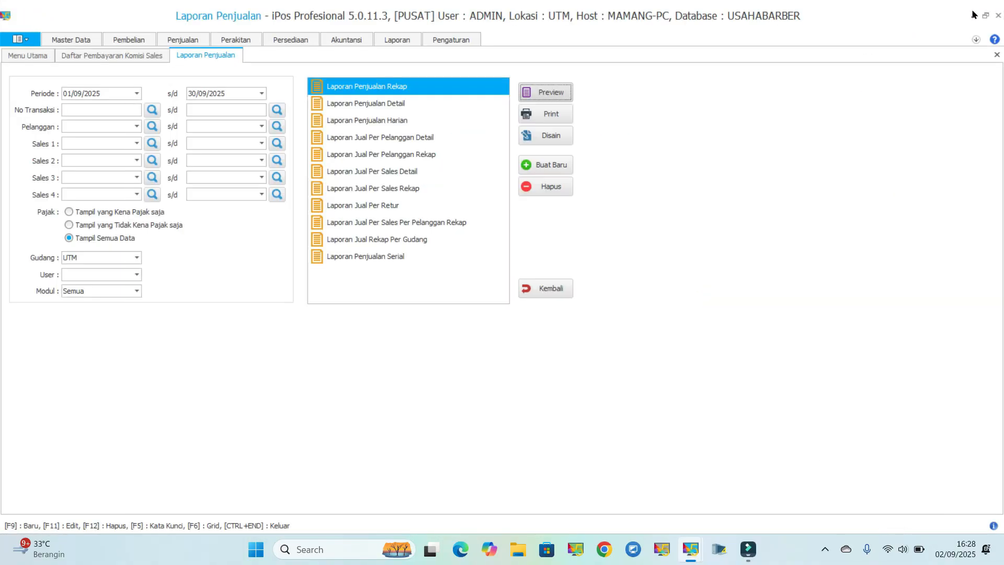
Preview the Laporan Penjualan Harian report in a maximized window, and return to the report selection.
click(391, 123)
click(544, 93)
click(608, 122)
scroll(578, 179, down, 1)
scroll(573, 186, up, 1)
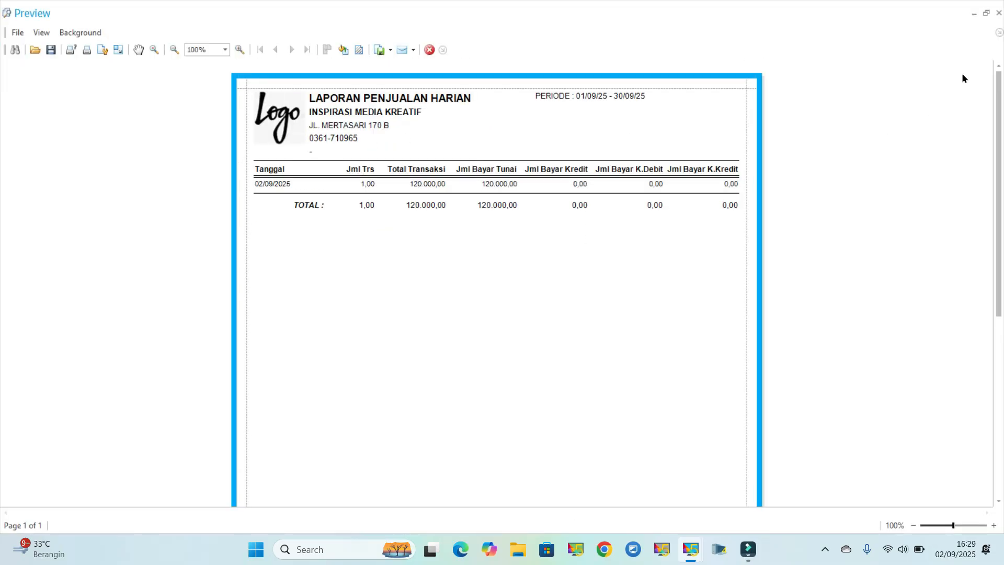
click(974, 16)
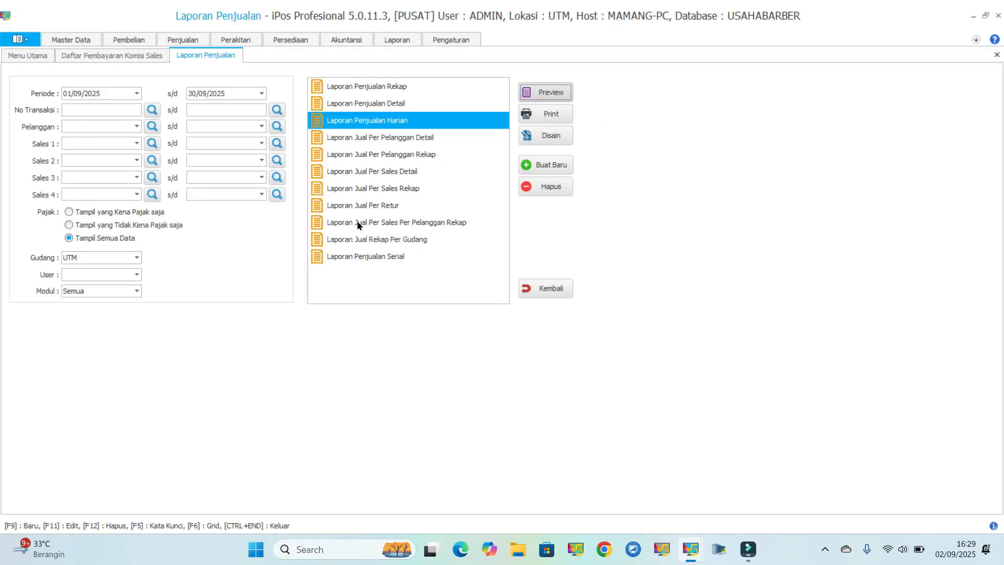
Preview the Laporan Jual Per Sales Rekap report in a maximized window, and close the preview.
click(383, 192)
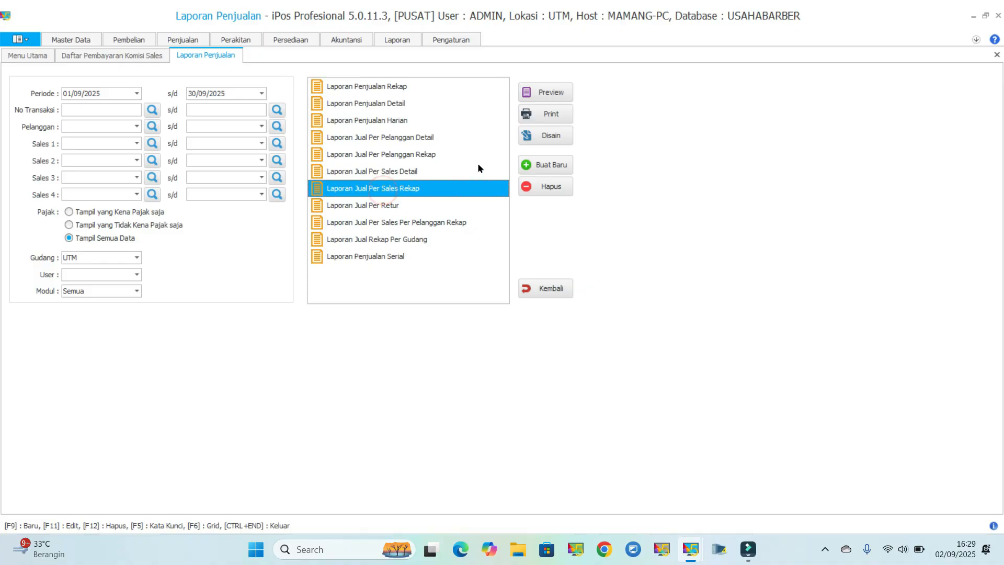
click(546, 92)
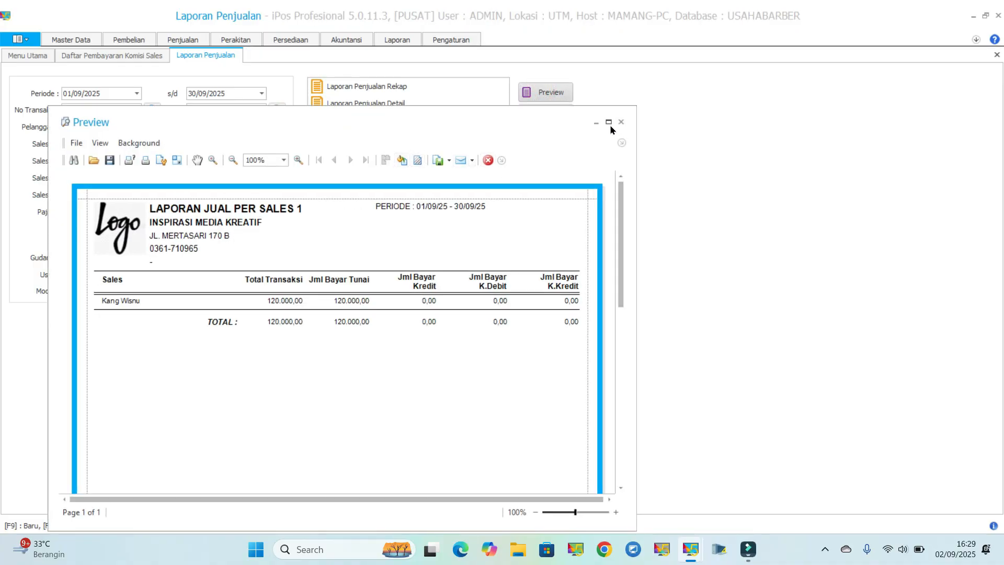
click(609, 122)
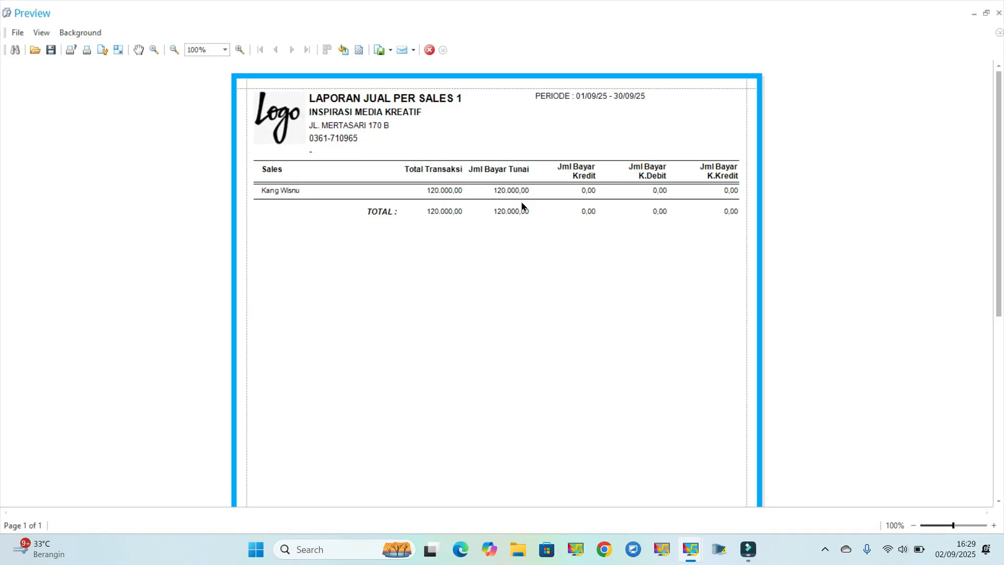
click(999, 13)
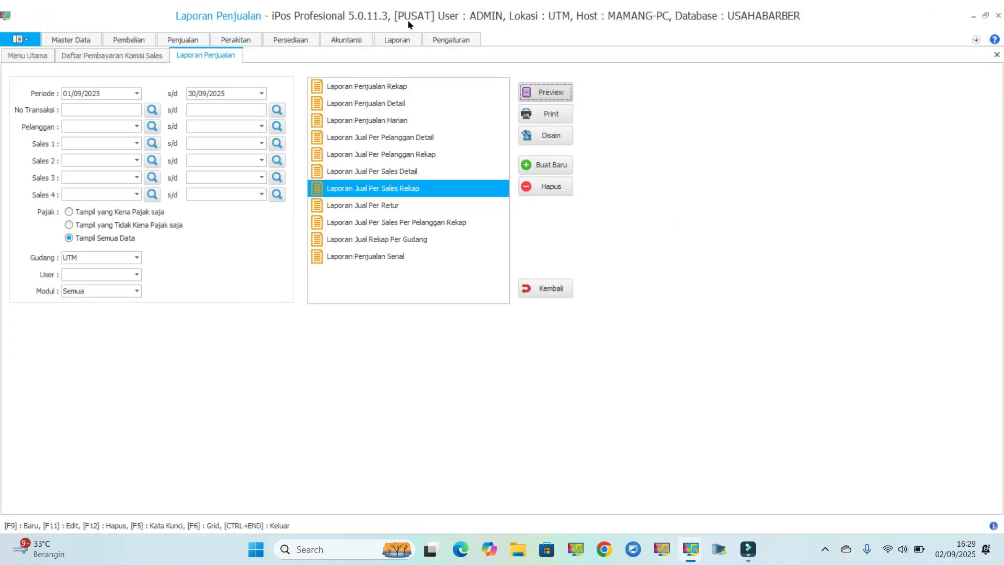
Preview the Laporan Pembayaran Komisi Sales report for all sales, and close the report page.
click(395, 39)
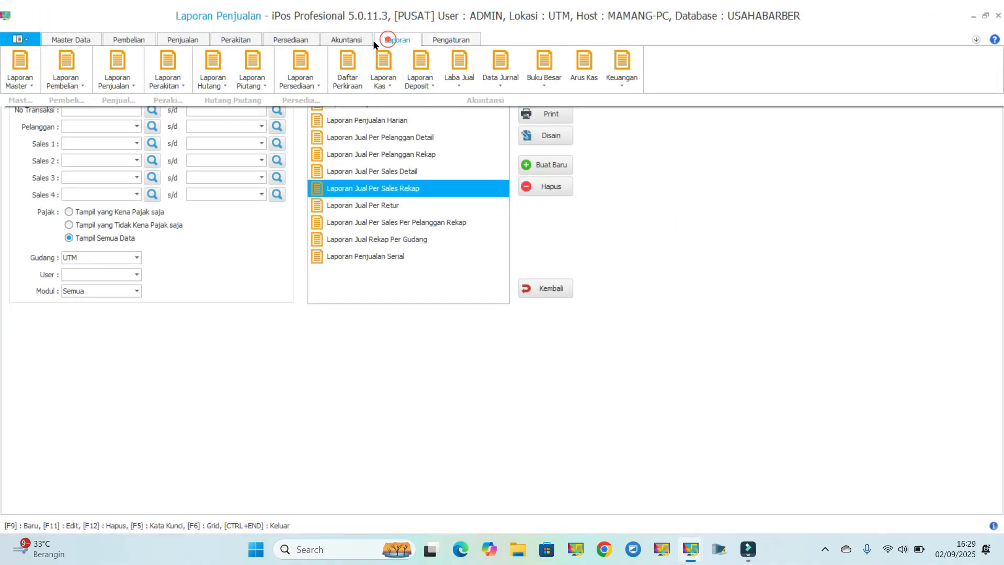
click(118, 73)
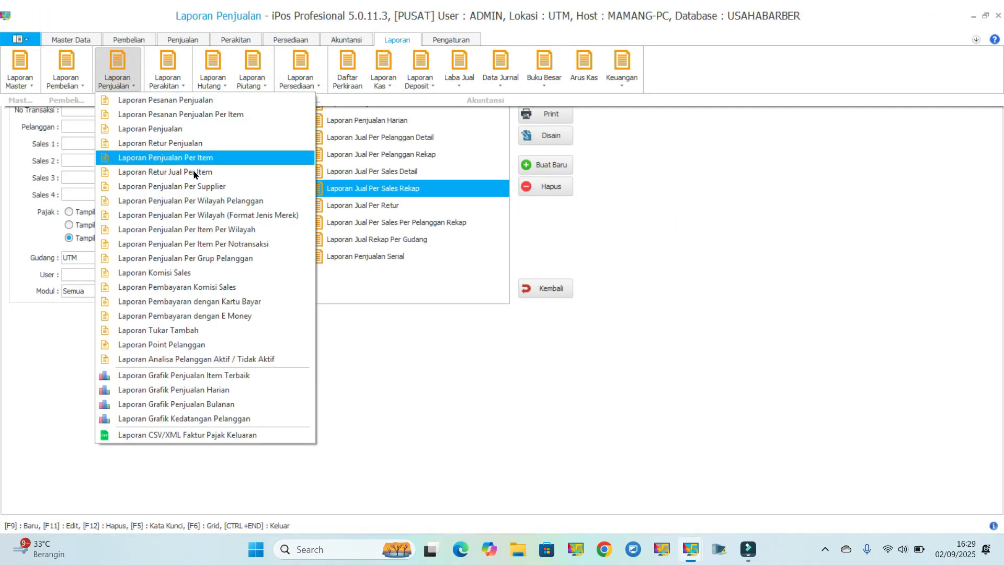
click(177, 287)
click(539, 92)
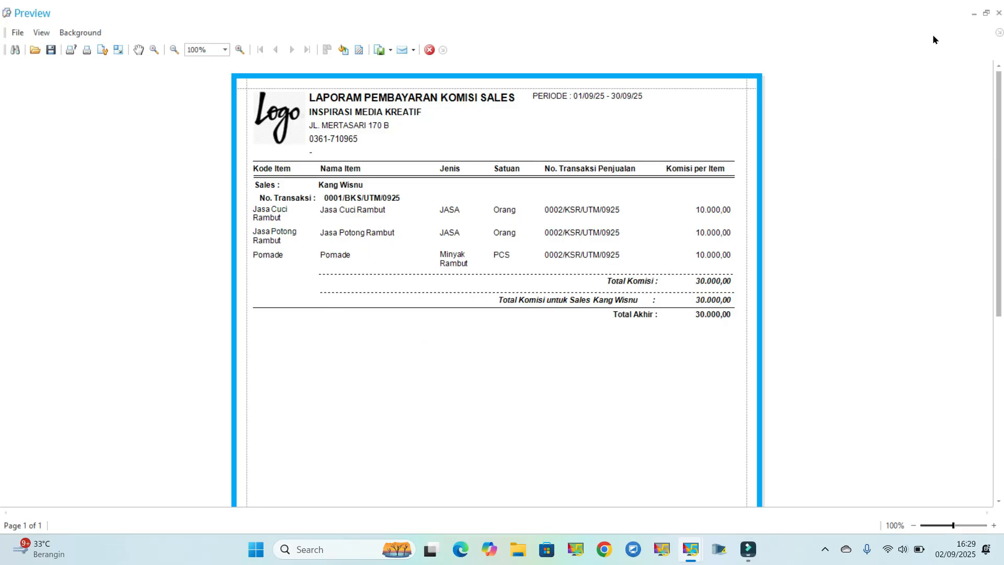
click(997, 13)
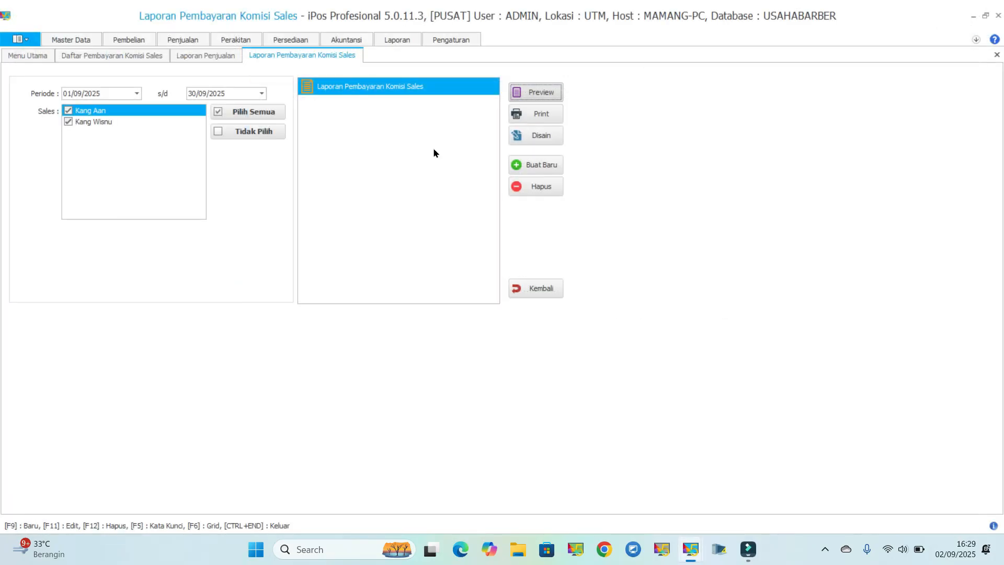
click(547, 289)
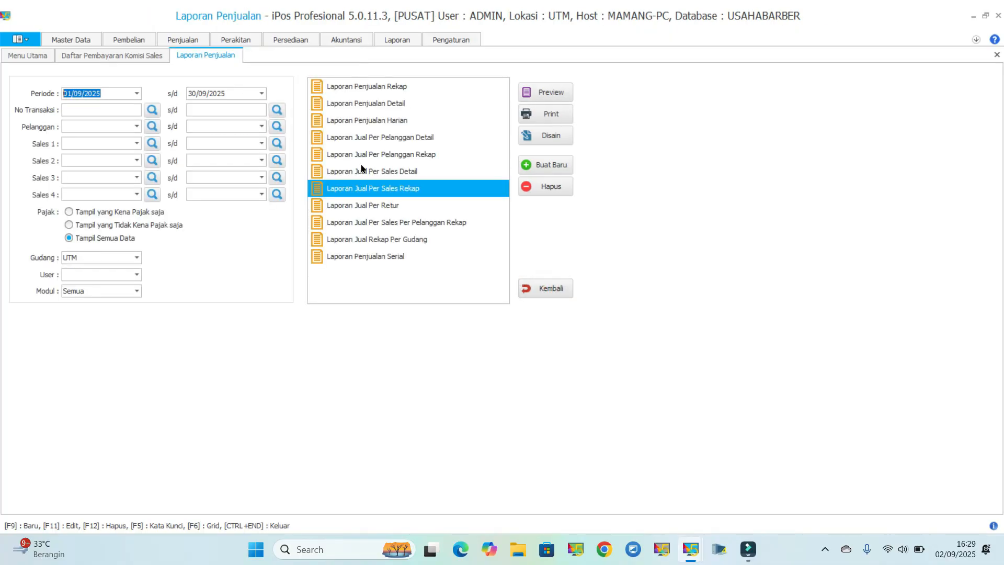
Preview the Laporan Komisi Sales report, and close all open report and list pages back to the main menu.
click(397, 38)
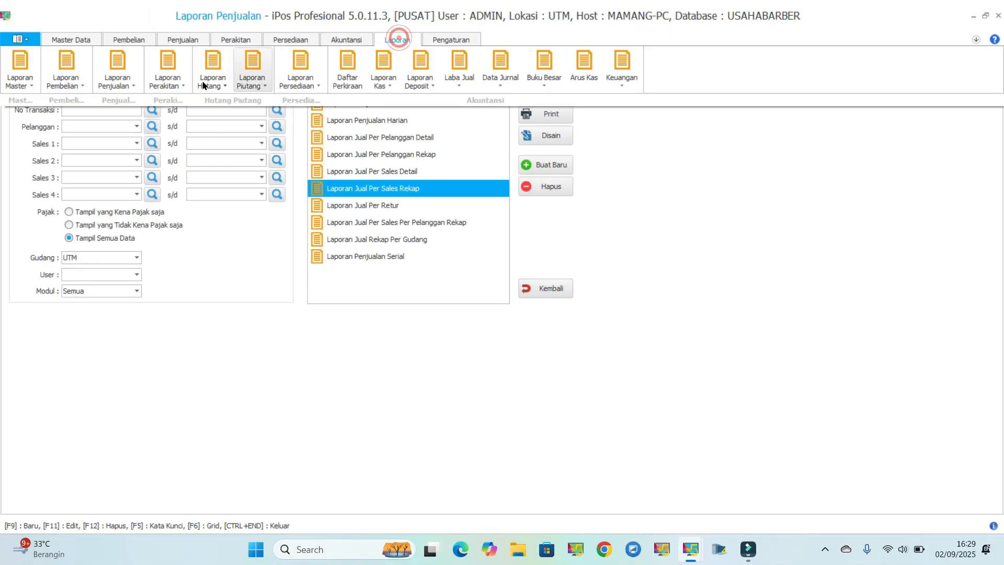
click(115, 64)
click(168, 273)
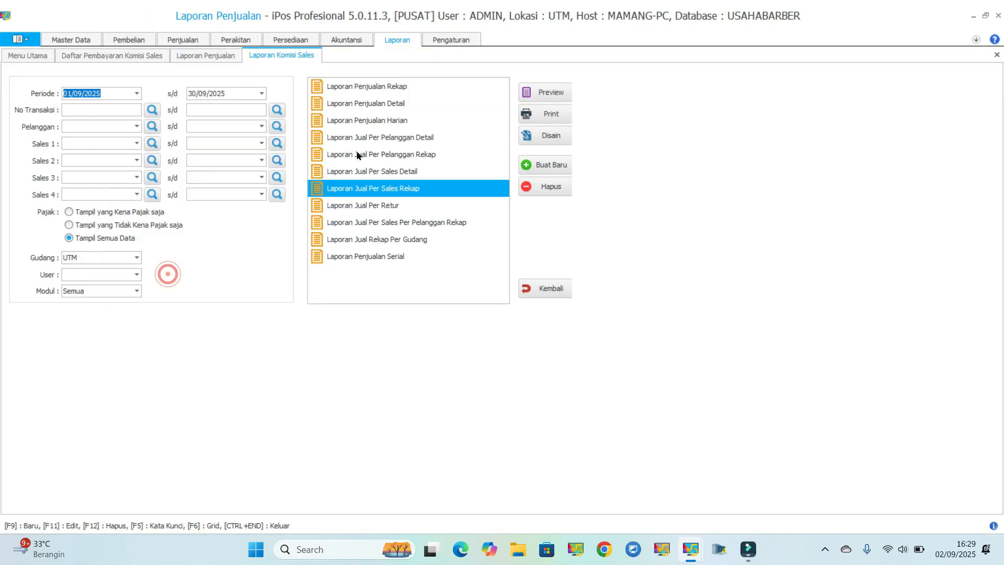
click(531, 93)
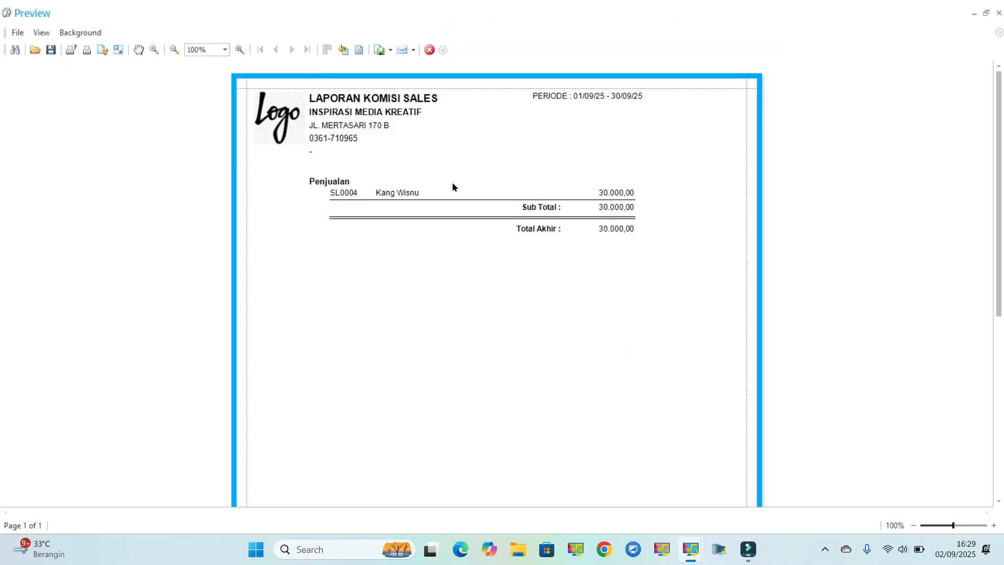
click(998, 13)
click(554, 290)
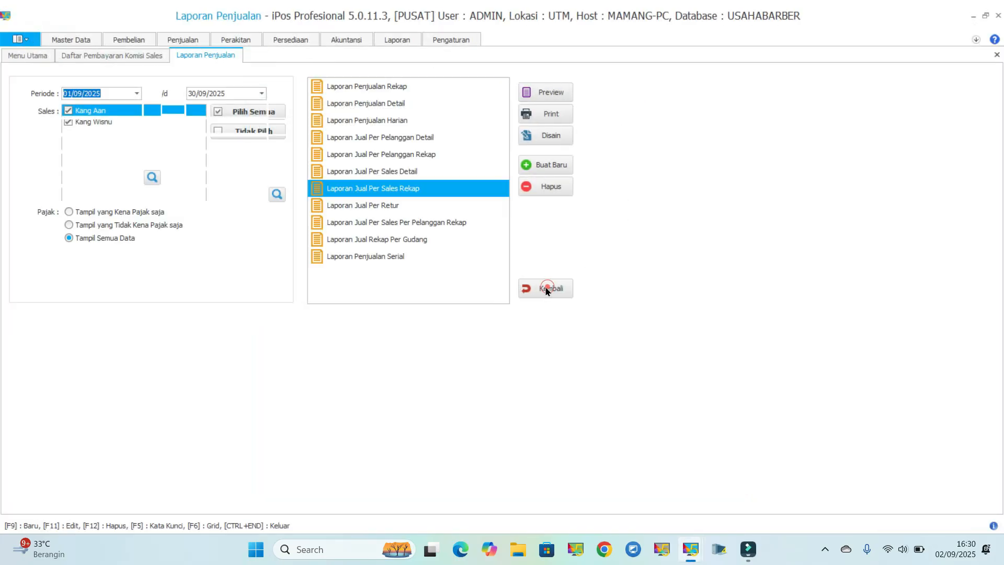
click(554, 289)
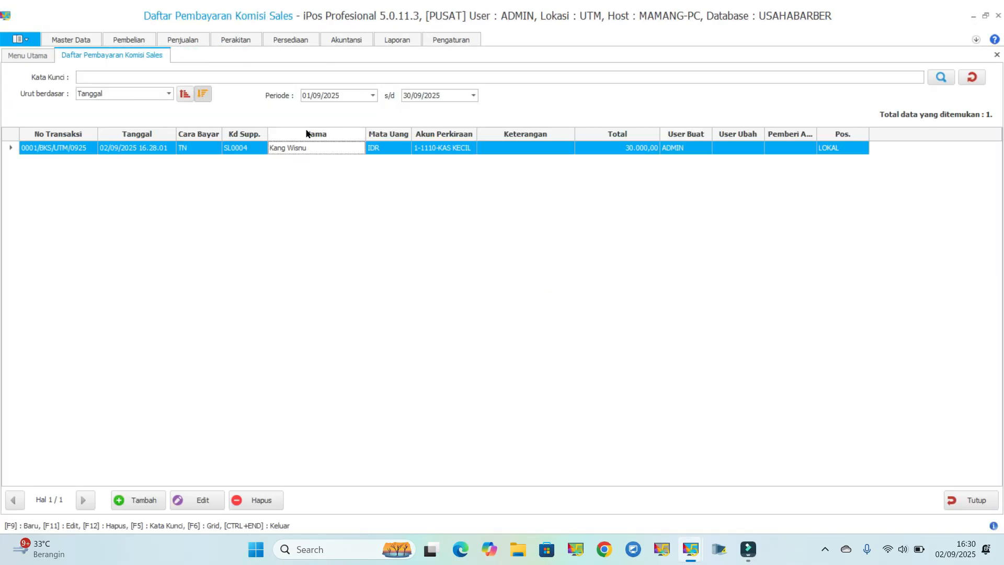
click(959, 498)
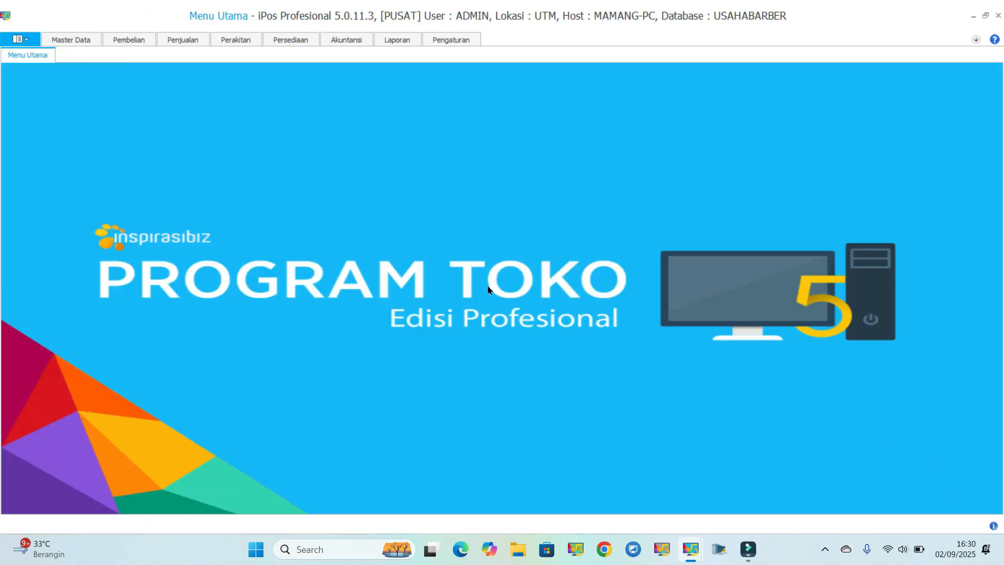
Add a new Item Keluar transaction from the inventory functions and enter Pomade as its item.
click(276, 41)
click(67, 84)
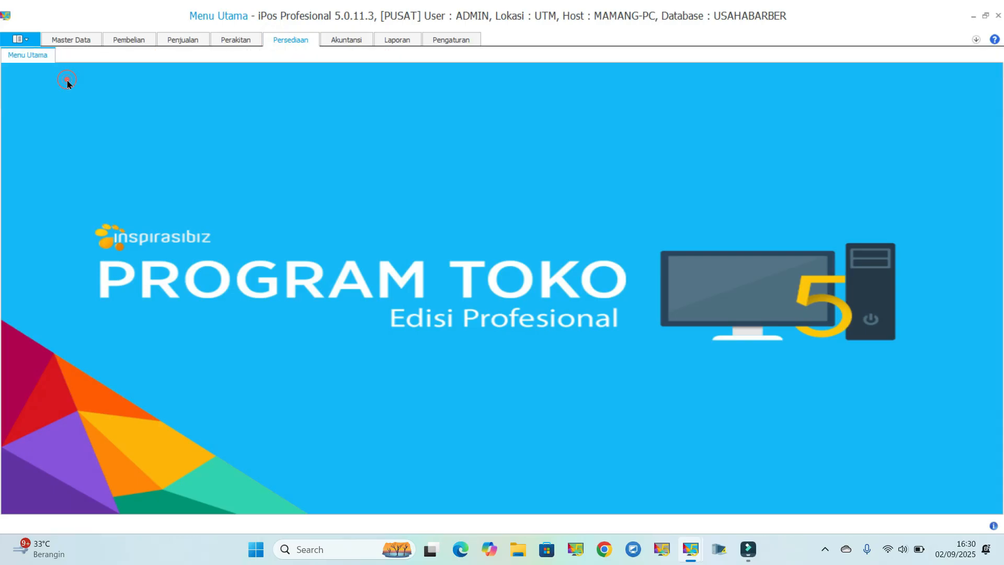
click(144, 500)
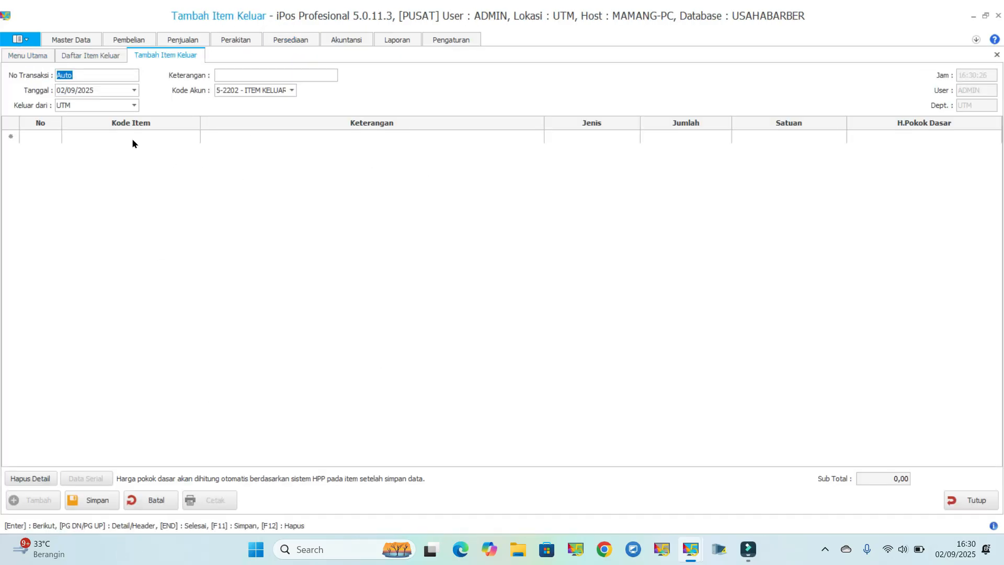
click(132, 137)
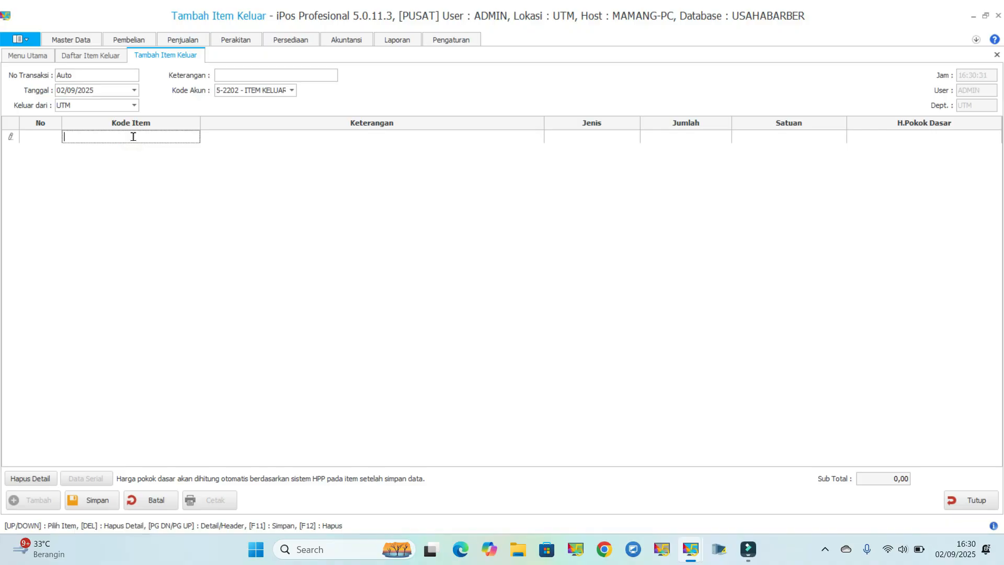
text(pomade)
key(Return)
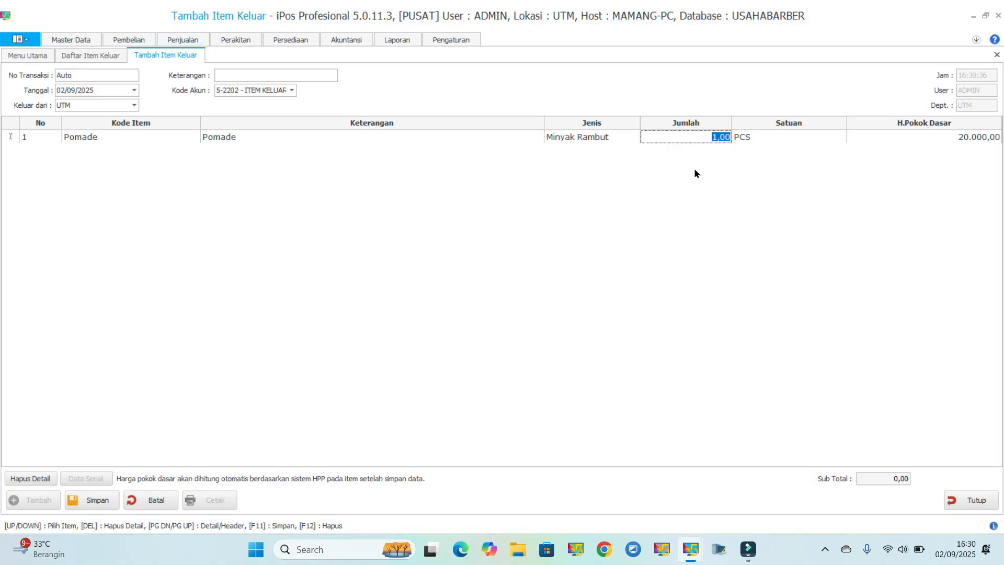
Keep the Pomade line at quantity 1 PCS, save the Item Keluar transaction without printing, and close the form.
click(723, 138)
click(719, 136)
click(746, 138)
click(702, 158)
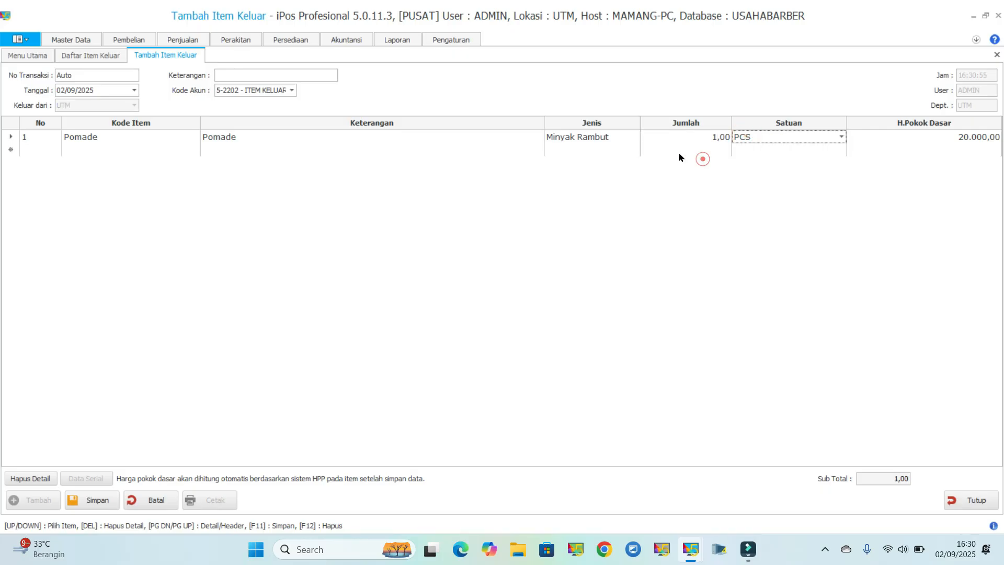
click(584, 137)
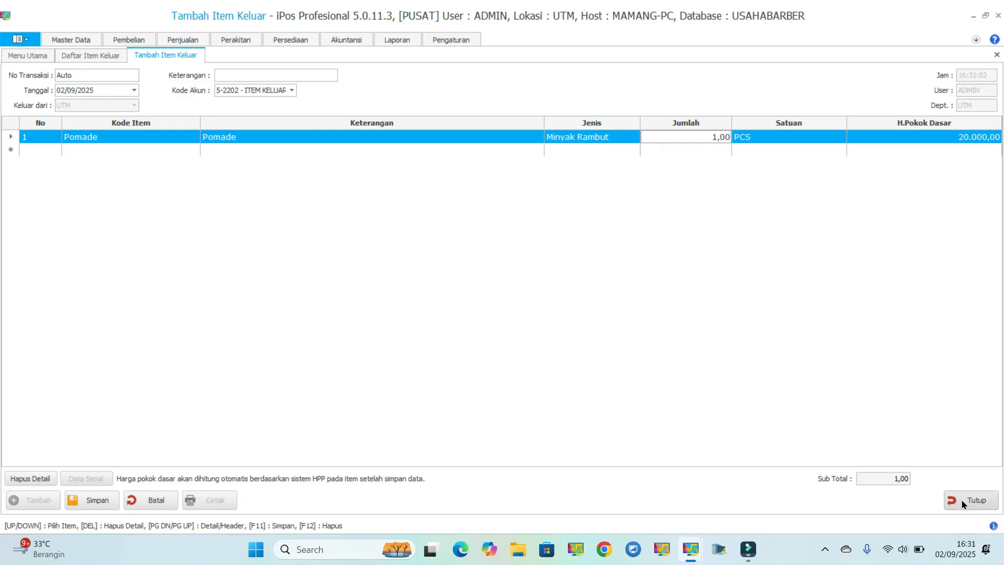
click(101, 501)
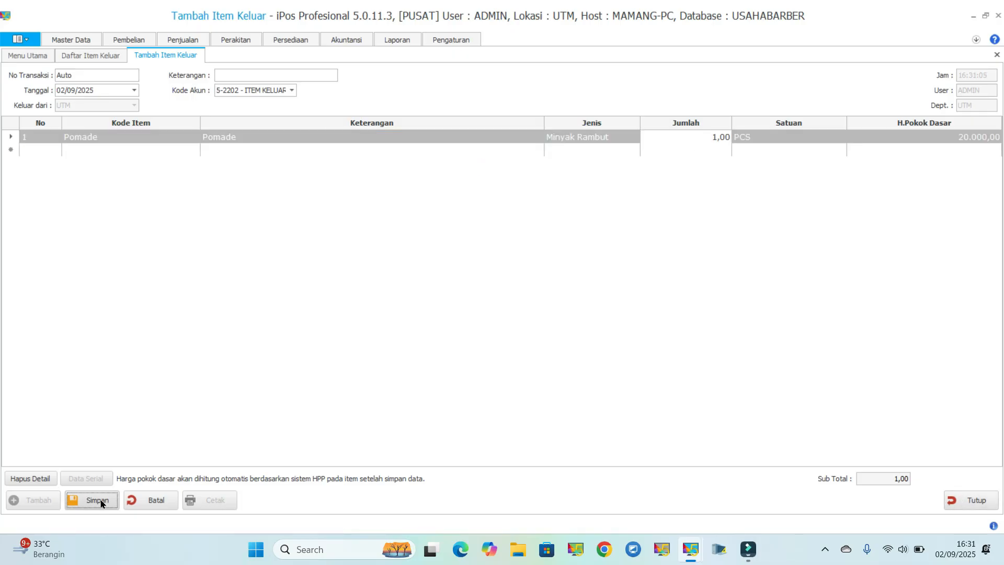
click(580, 317)
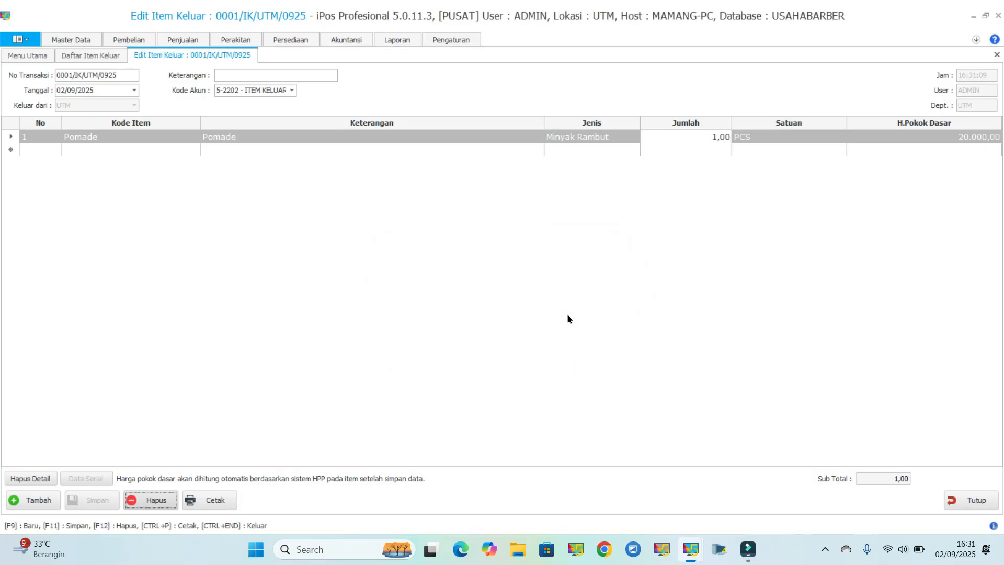
click(971, 500)
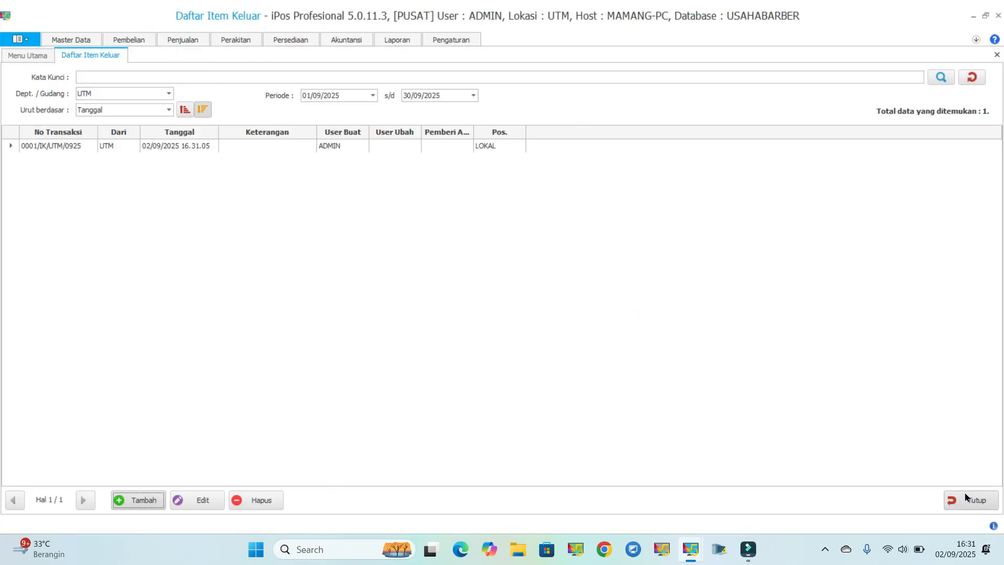
Preview the Laba Rugi report for September 2025, and close the report and the Item Keluar list.
click(394, 39)
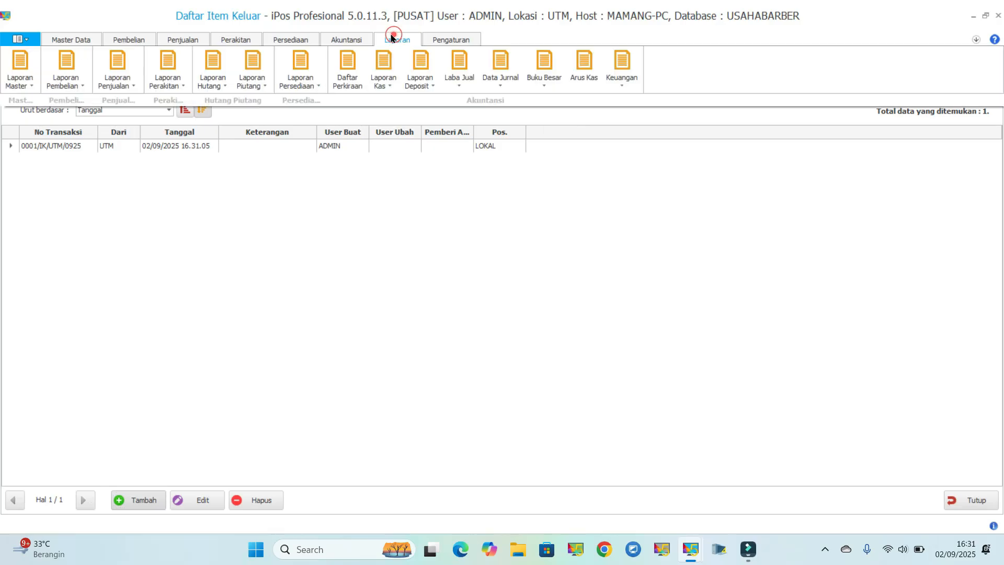
click(628, 81)
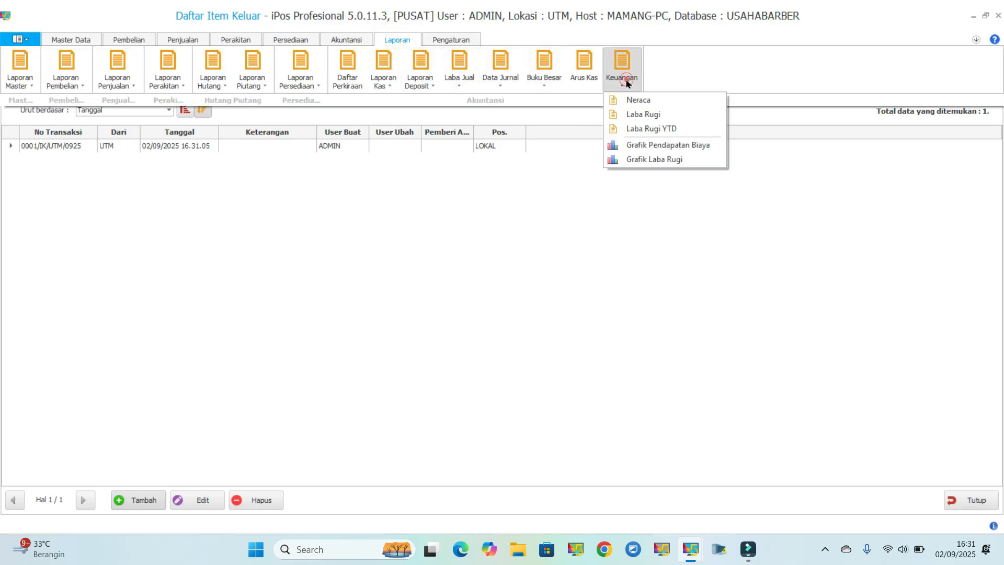
click(637, 114)
click(345, 84)
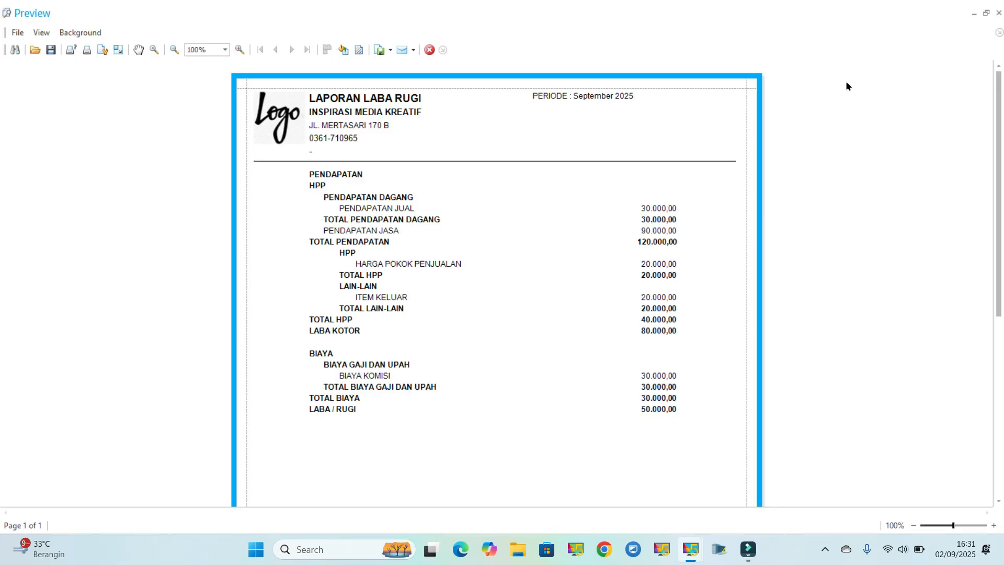
click(998, 12)
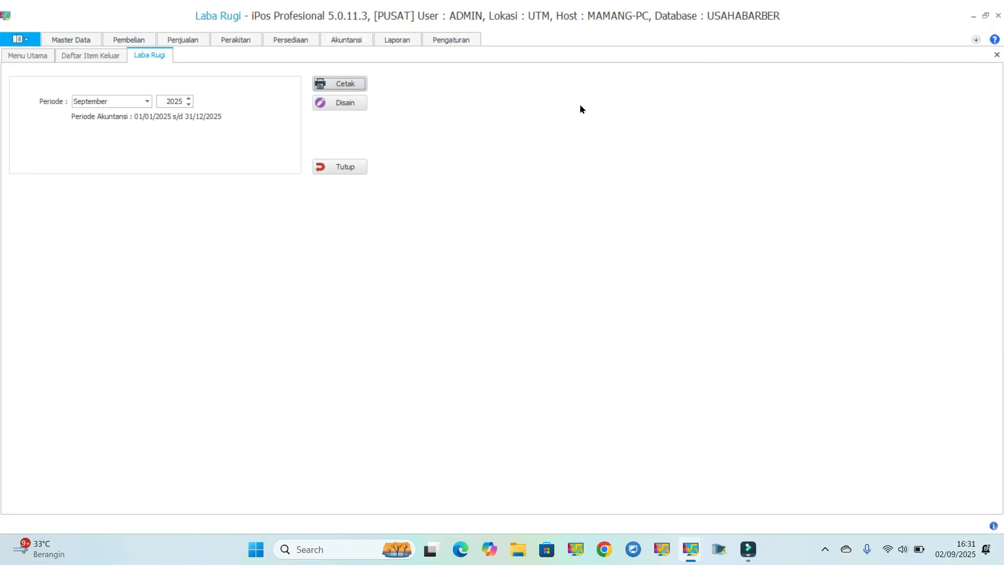
click(345, 168)
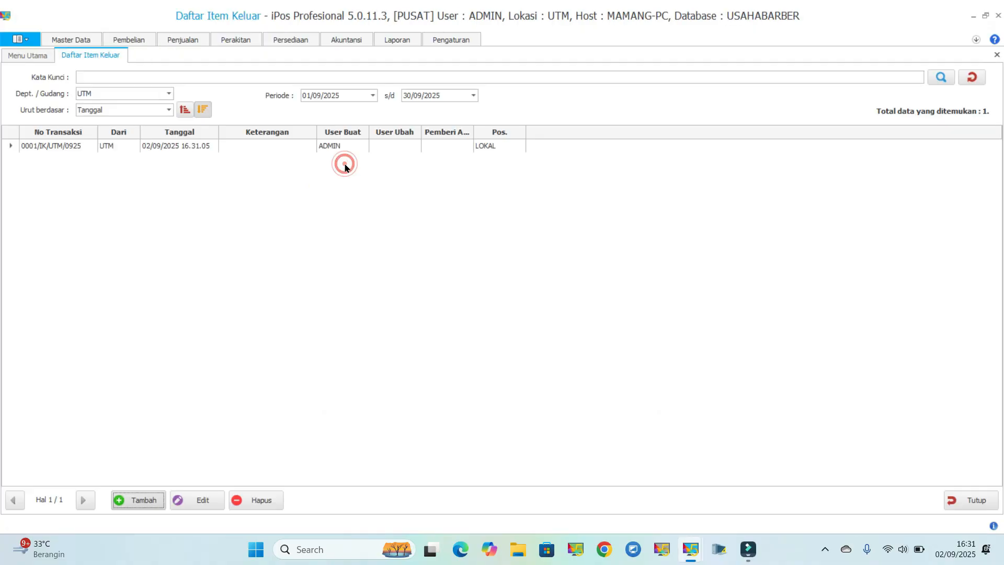
click(967, 499)
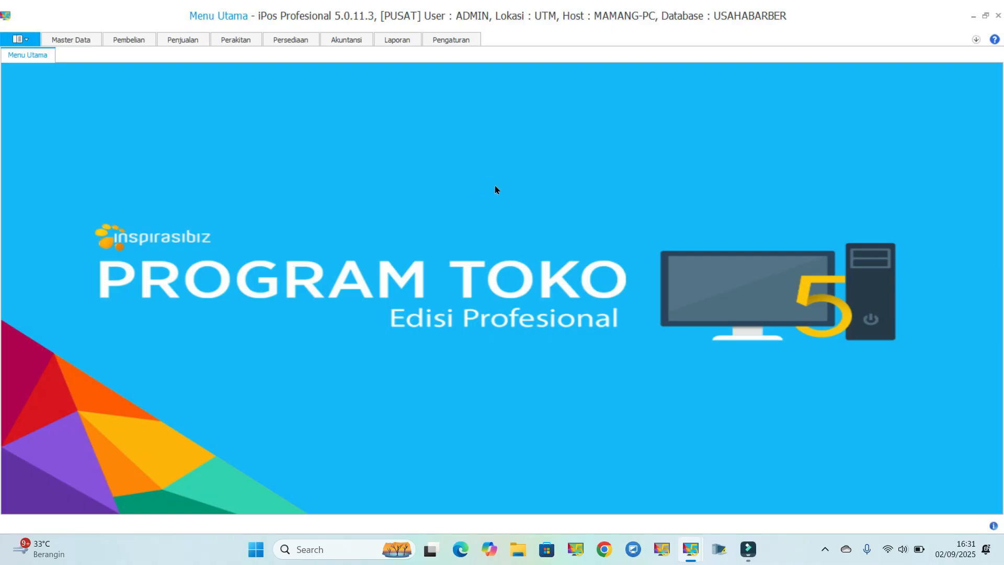
click(392, 40)
click(621, 67)
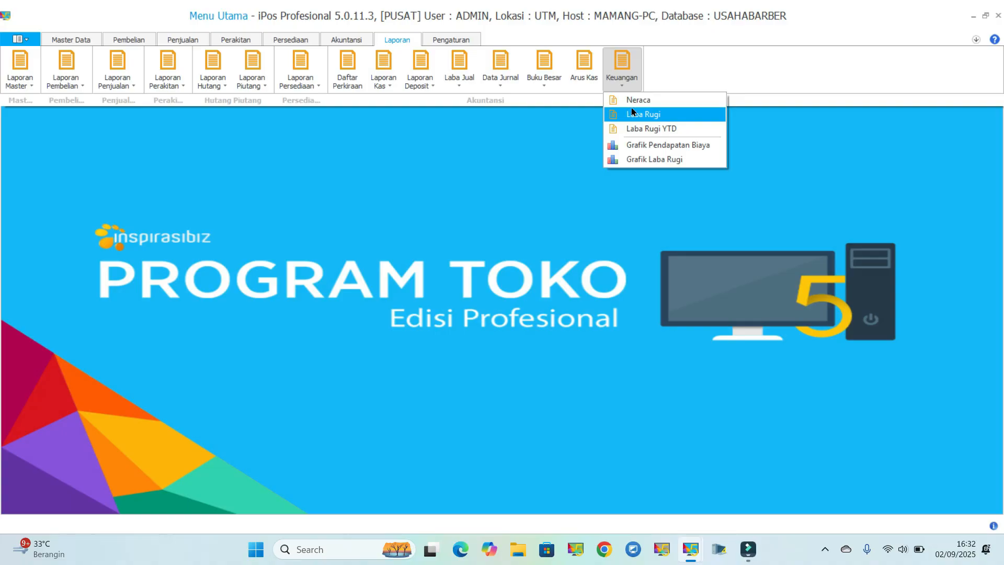
click(418, 154)
View the Dept/Gudang list of branches and warehouses in the master data, and close the list.
click(68, 41)
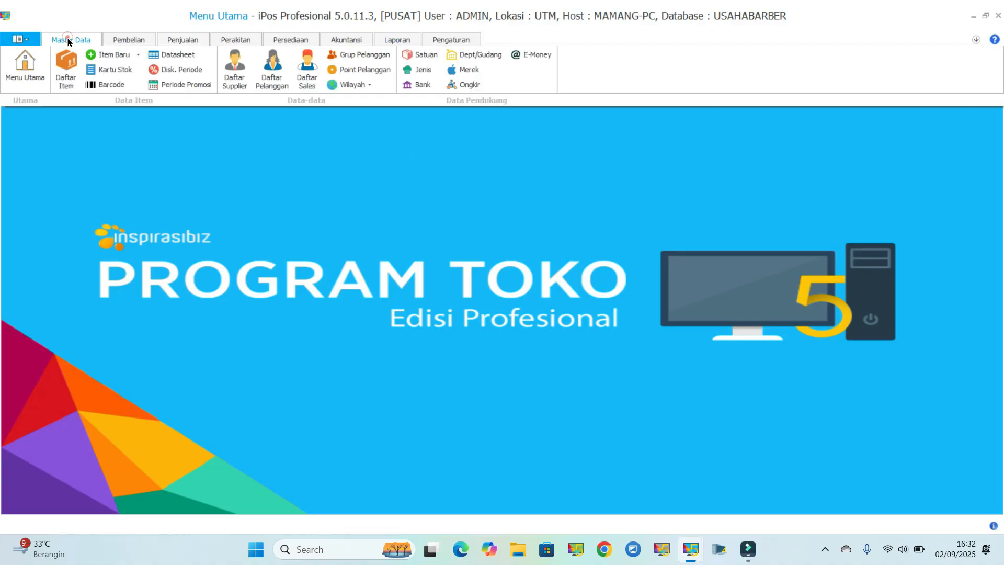
click(470, 57)
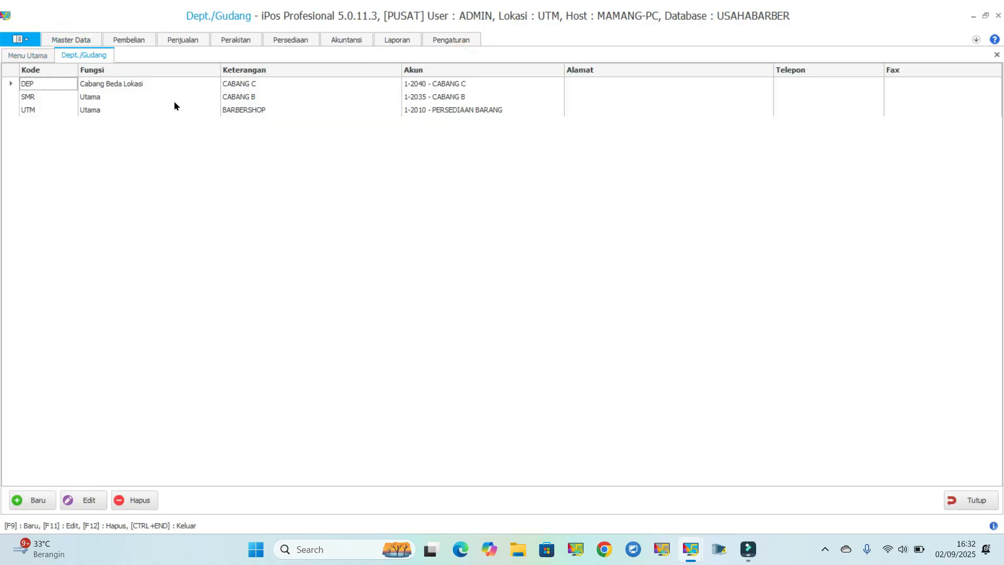
click(970, 500)
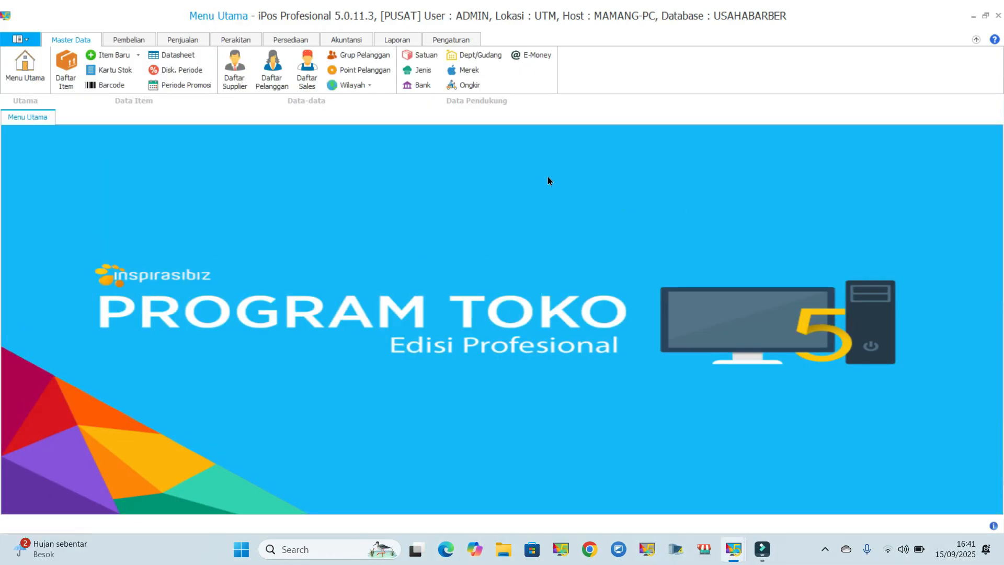
Add a new Kas Keluar transaction in accounting with 1-1110 - KAS KECIL as the account the cash leaves.
click(350, 39)
click(135, 71)
click(131, 499)
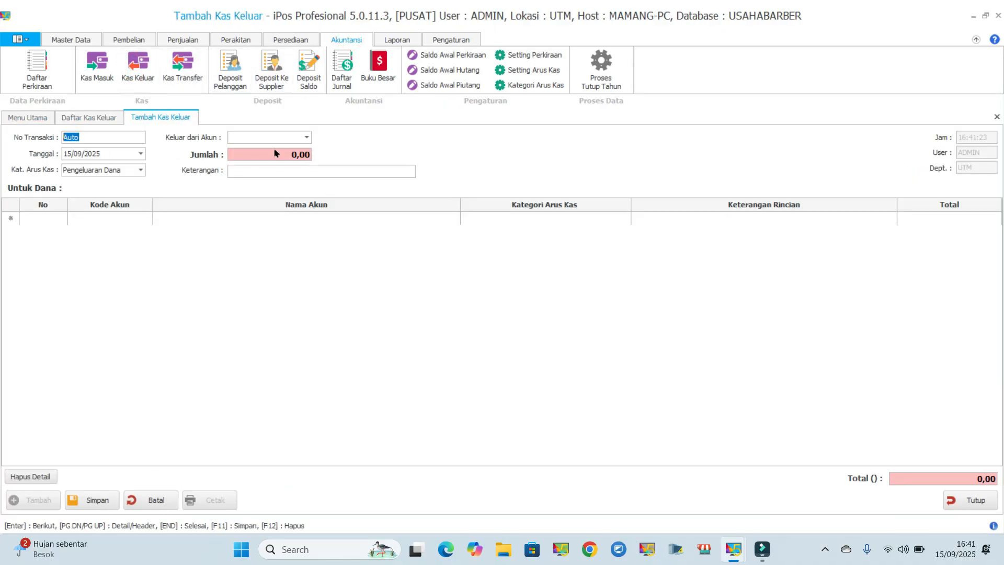
click(307, 137)
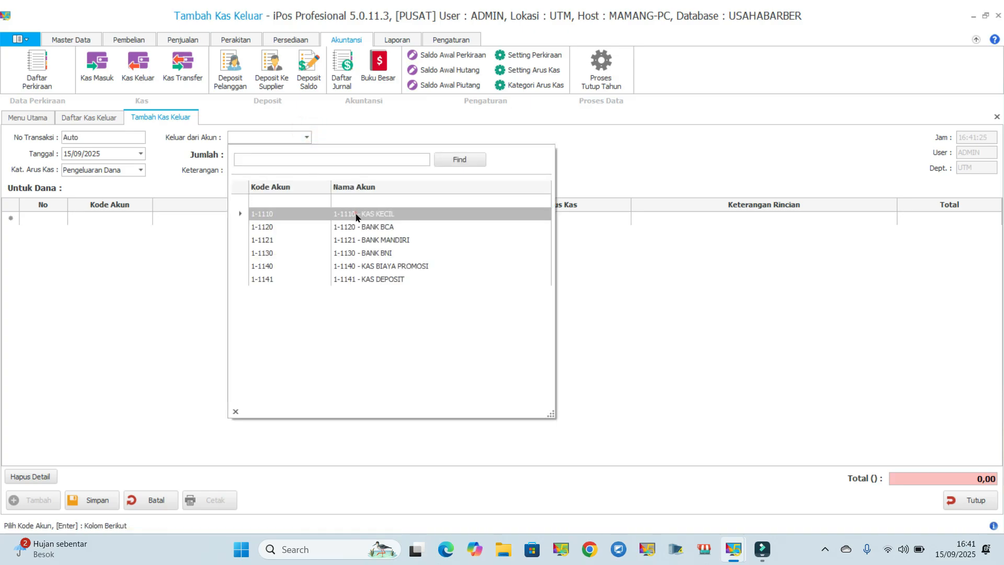
click(358, 214)
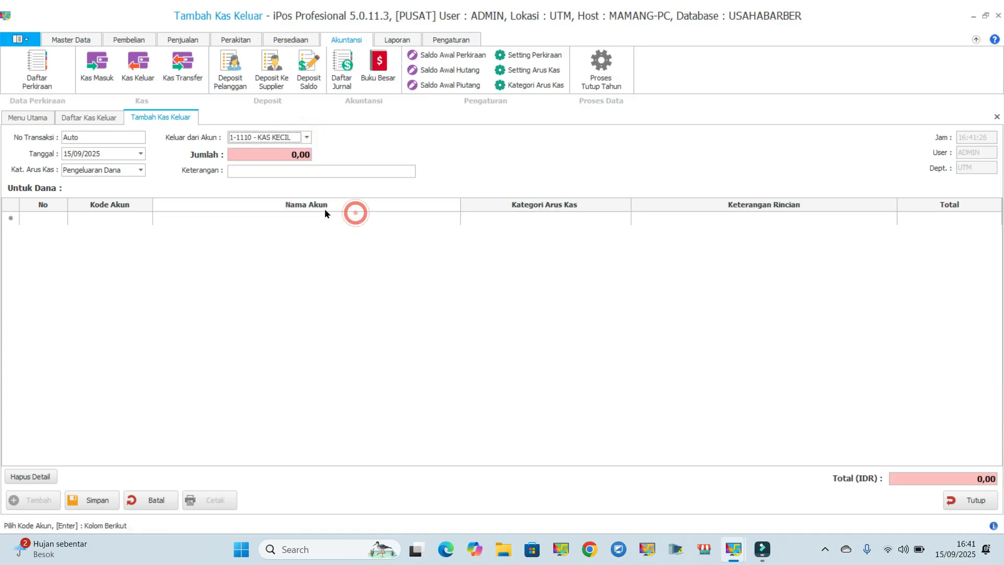
Enter account 6-1100 BIAYA LISTRIK/AIR/TELEPON as the detail line with a total of 300.000,00.
click(135, 222)
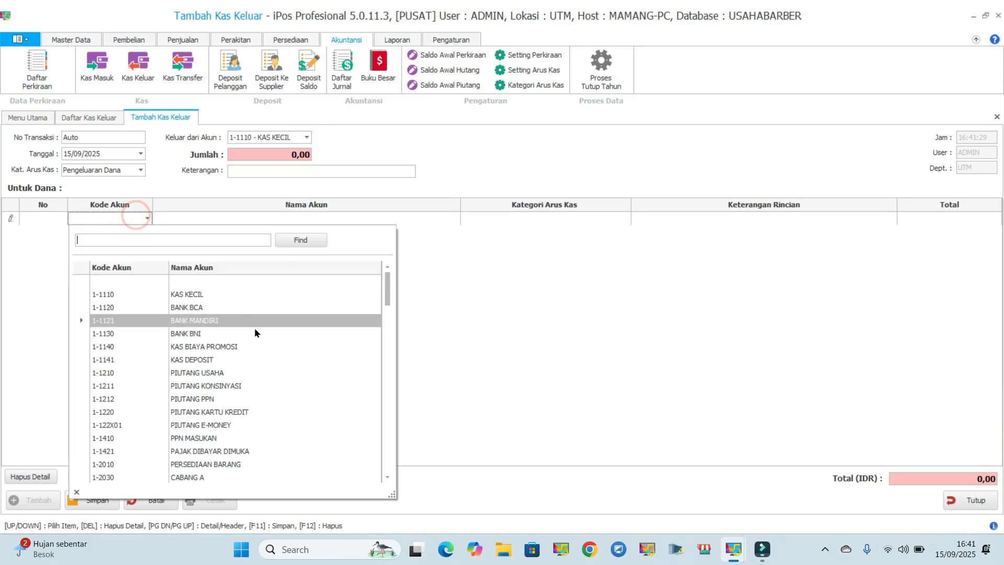
scroll(259, 330, down, 8)
scroll(263, 333, down, 12)
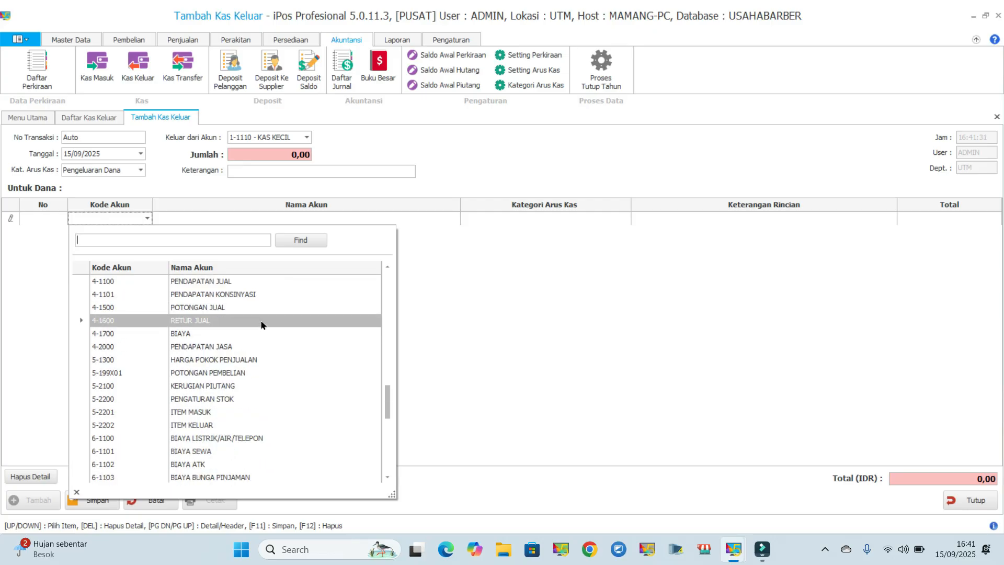
click(250, 333)
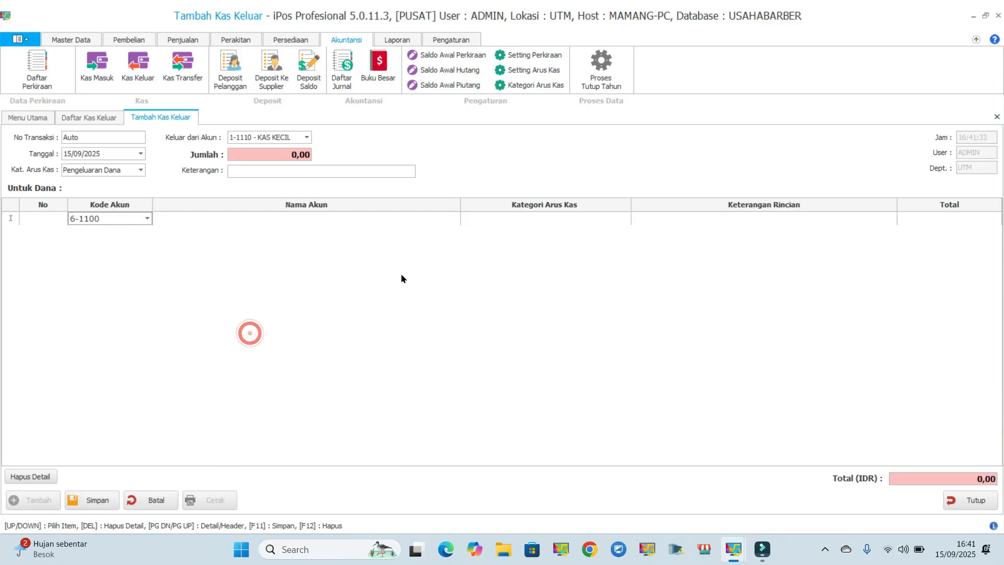
click(397, 271)
click(936, 219)
text(3000000,00)
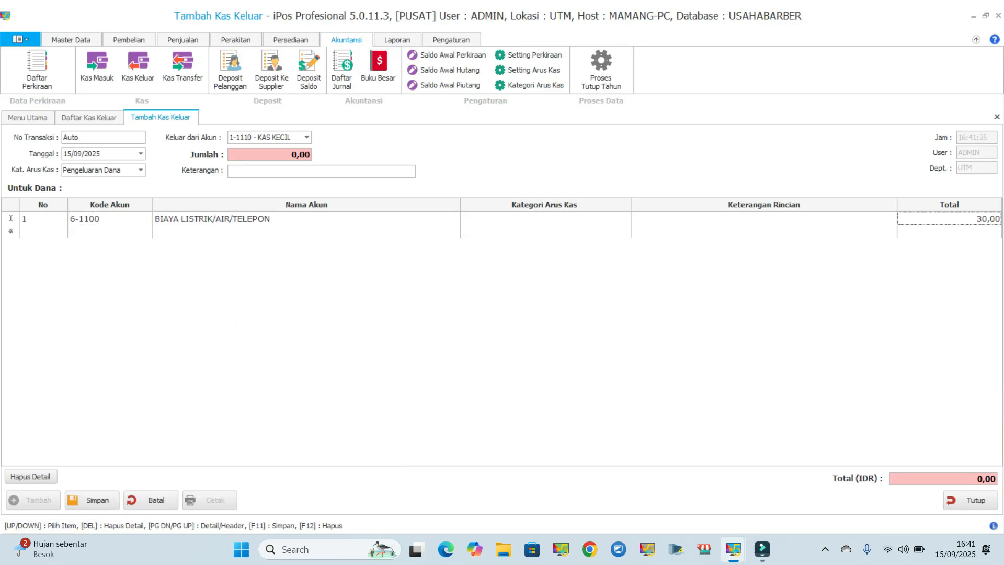
Set the Kas Keluar transaction's Jumlah to 300.000,00 and leave Keterangan empty.
click(268, 153)
text(300.000)
click(347, 170)
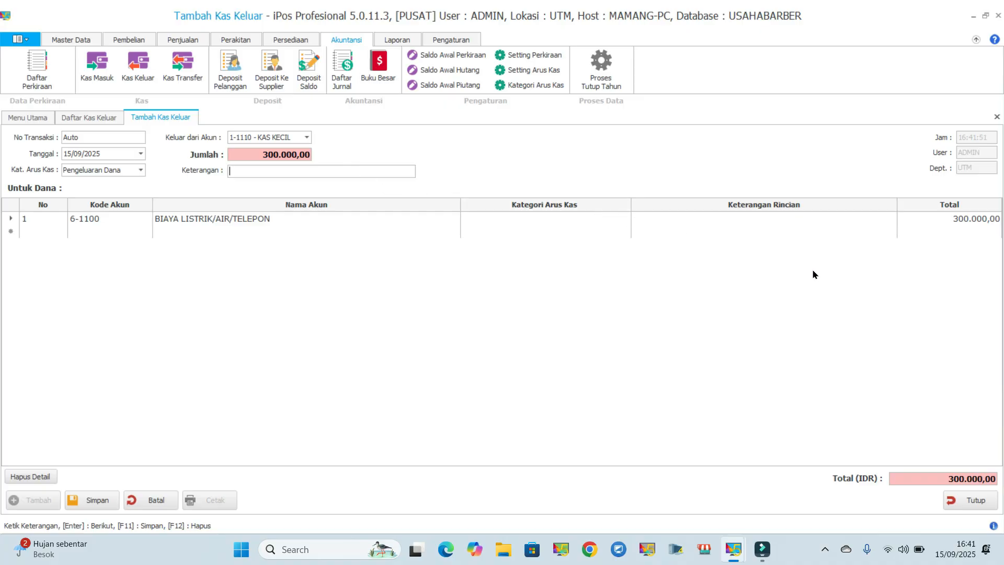
Save the Kas Keluar transaction without printing, and close both the form and the Kas Keluar list.
click(98, 500)
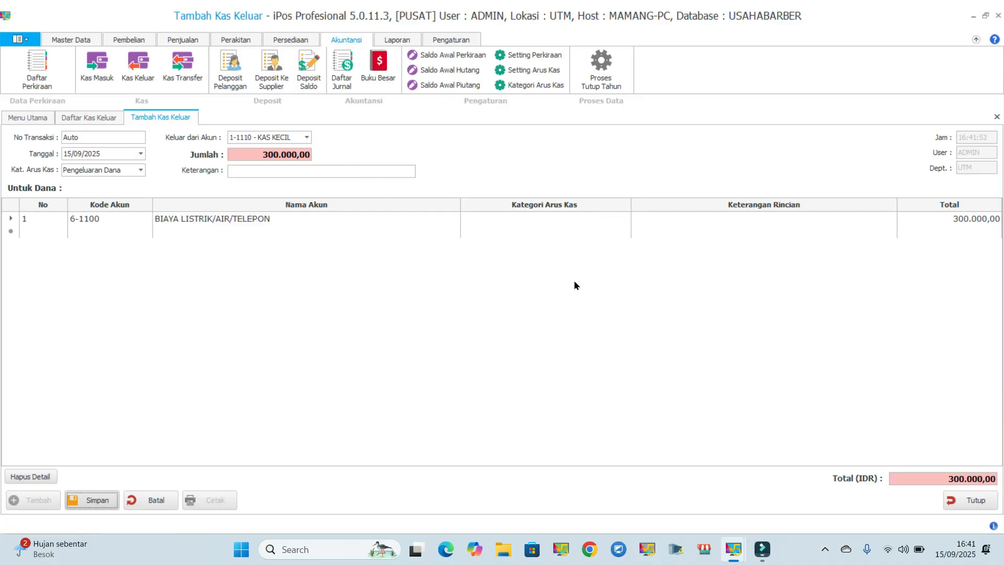
click(597, 316)
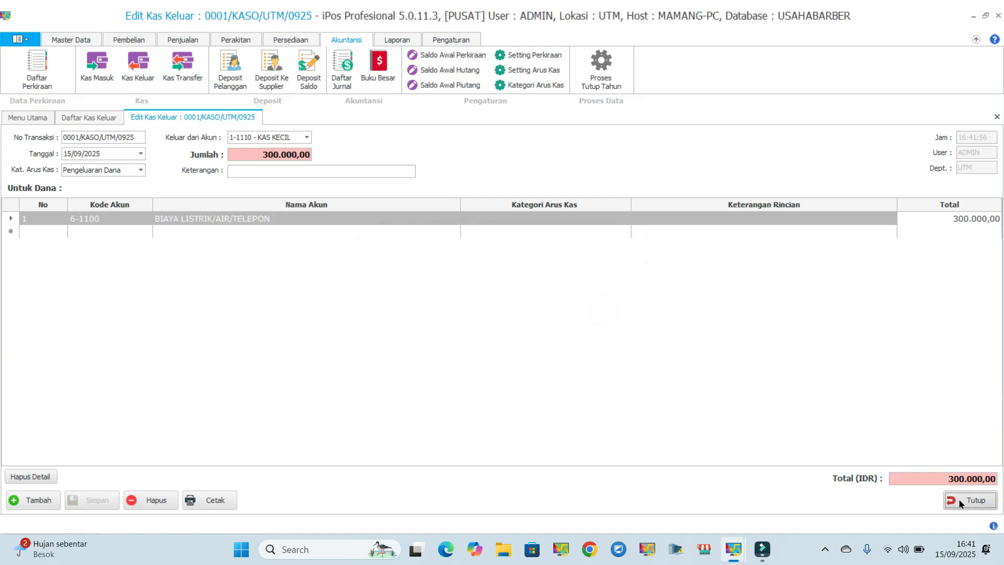
click(960, 503)
click(960, 503)
Preview the Laba Rugi financial report for the September 2025 period.
click(397, 39)
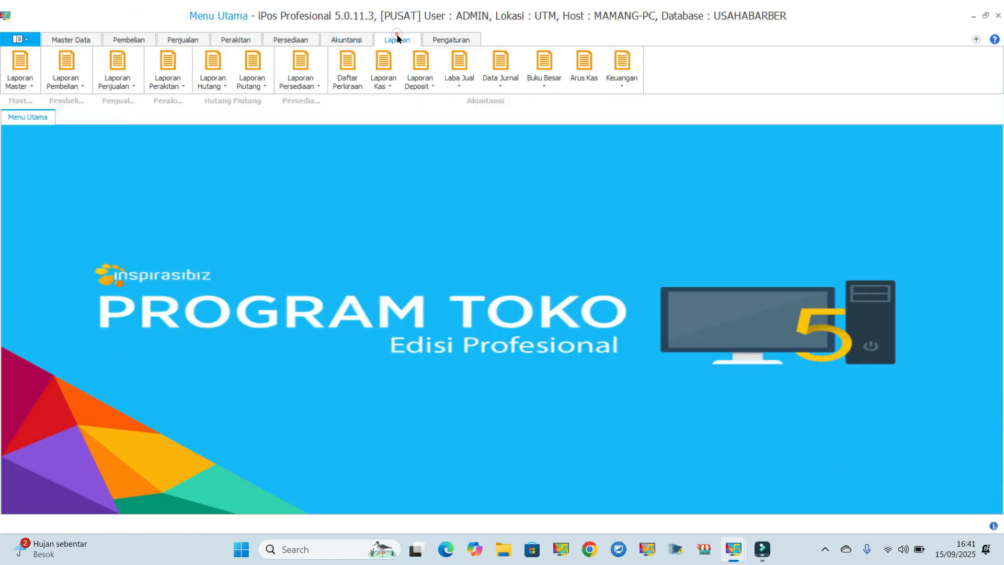
click(622, 65)
click(644, 112)
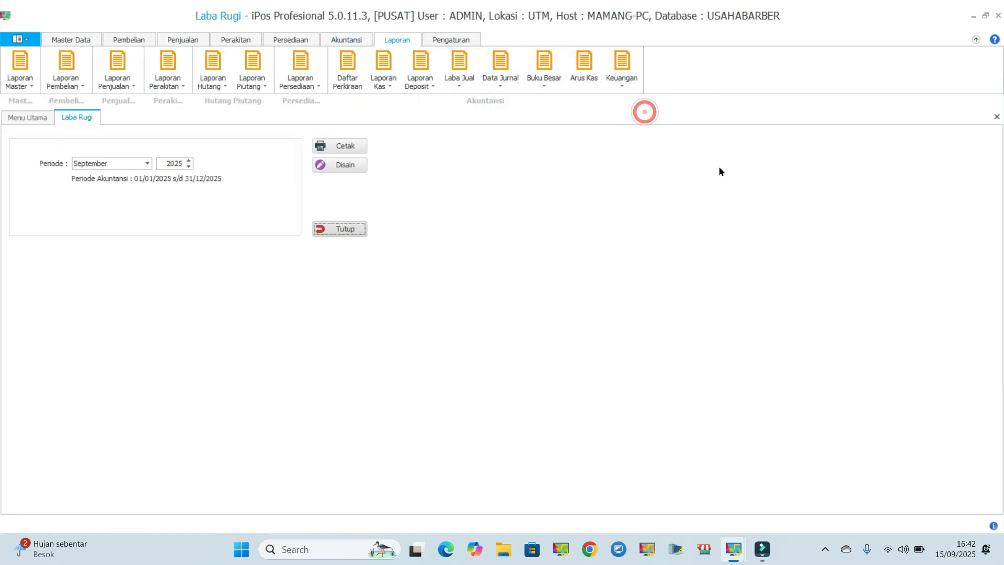
click(359, 146)
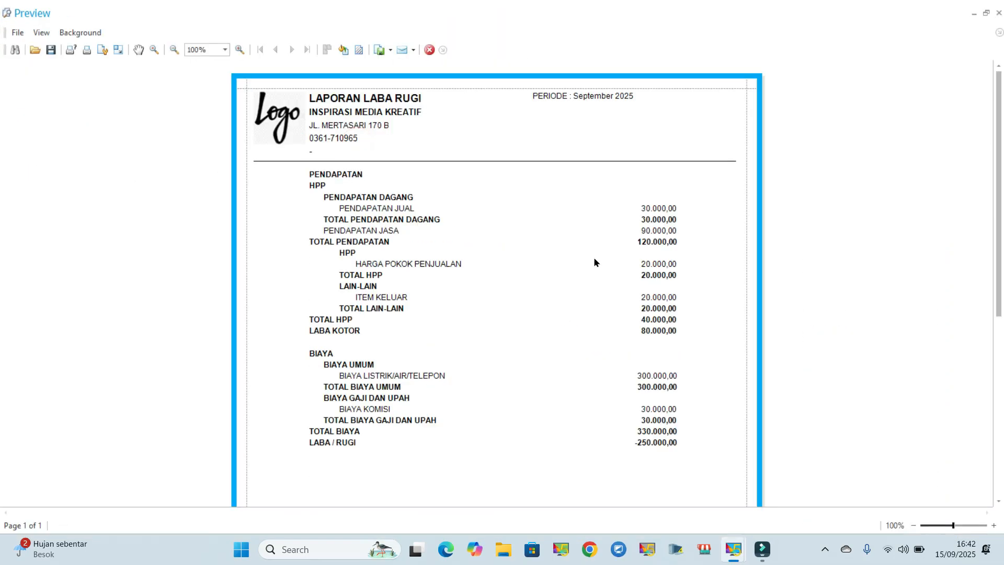